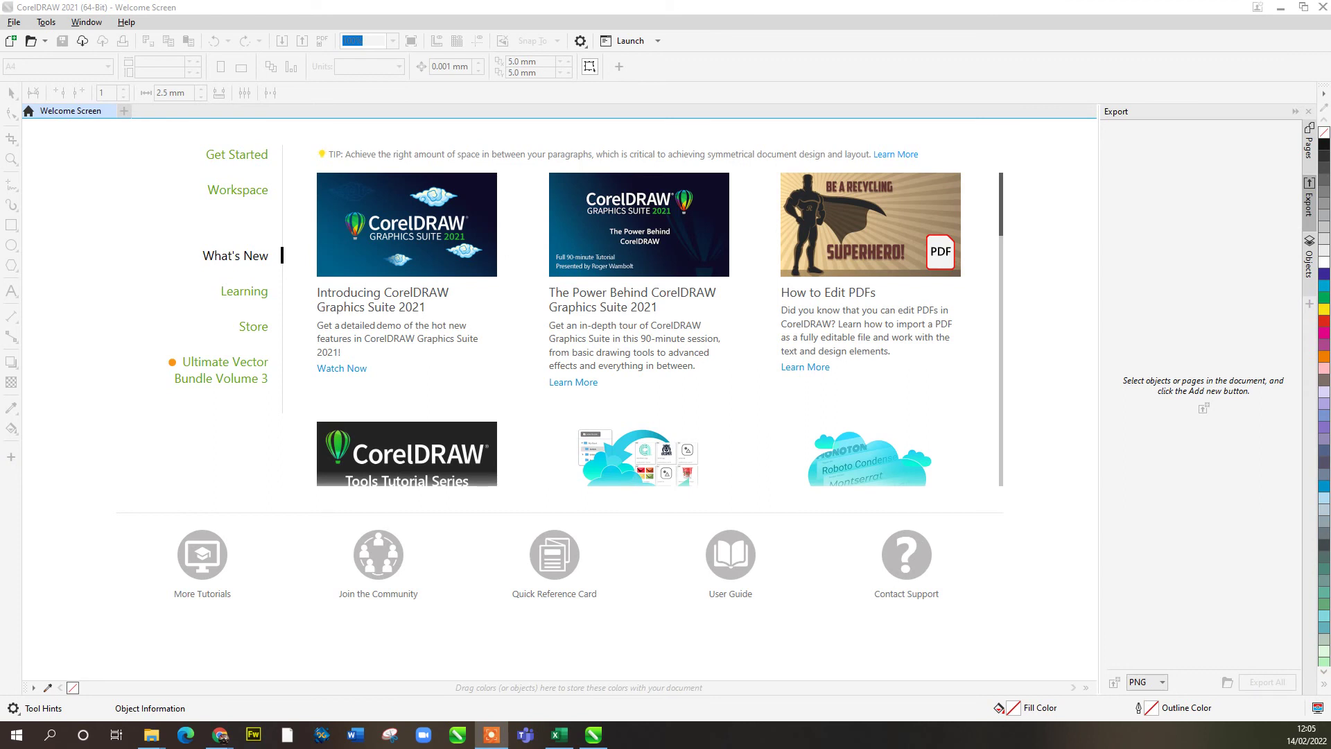
Step: Review the available workspace presets, including the Touch and Specialty options
click(87, 22)
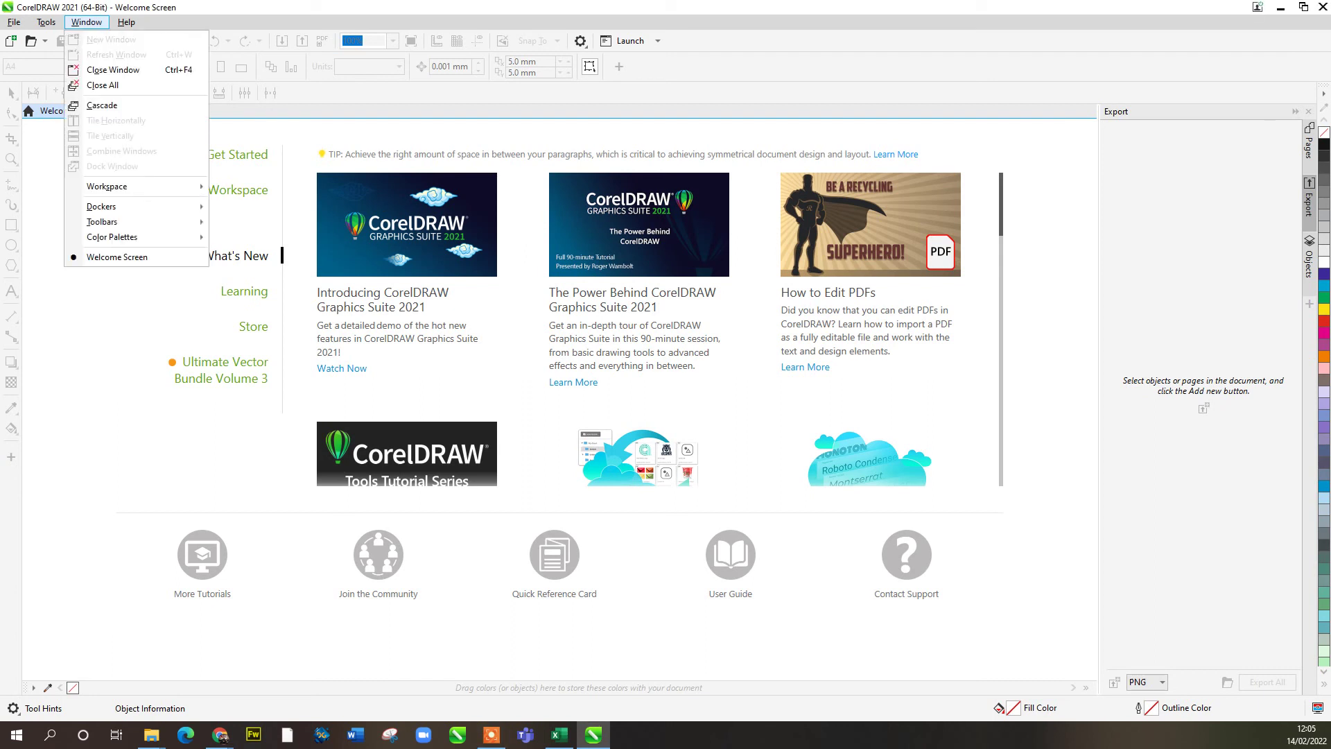
mouse_move(132, 186)
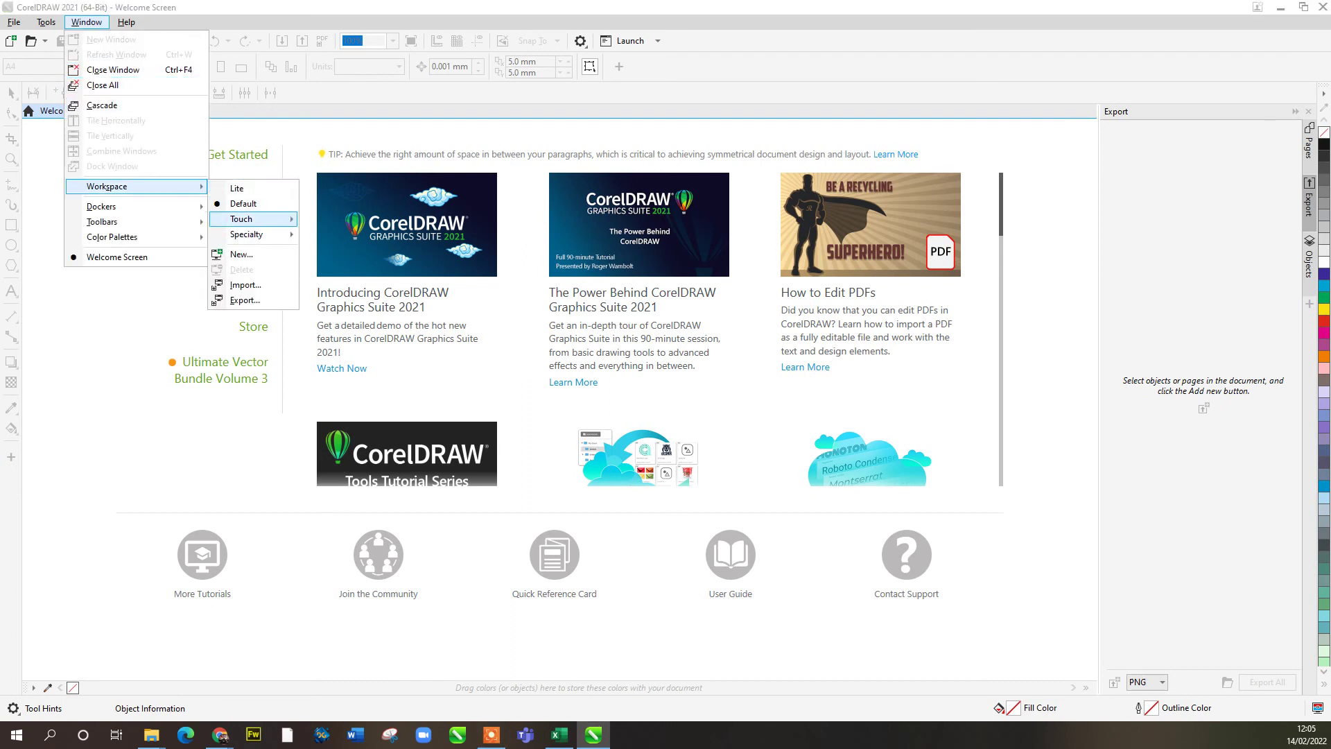
mouse_move(253, 219)
key(Left)
key(Right)
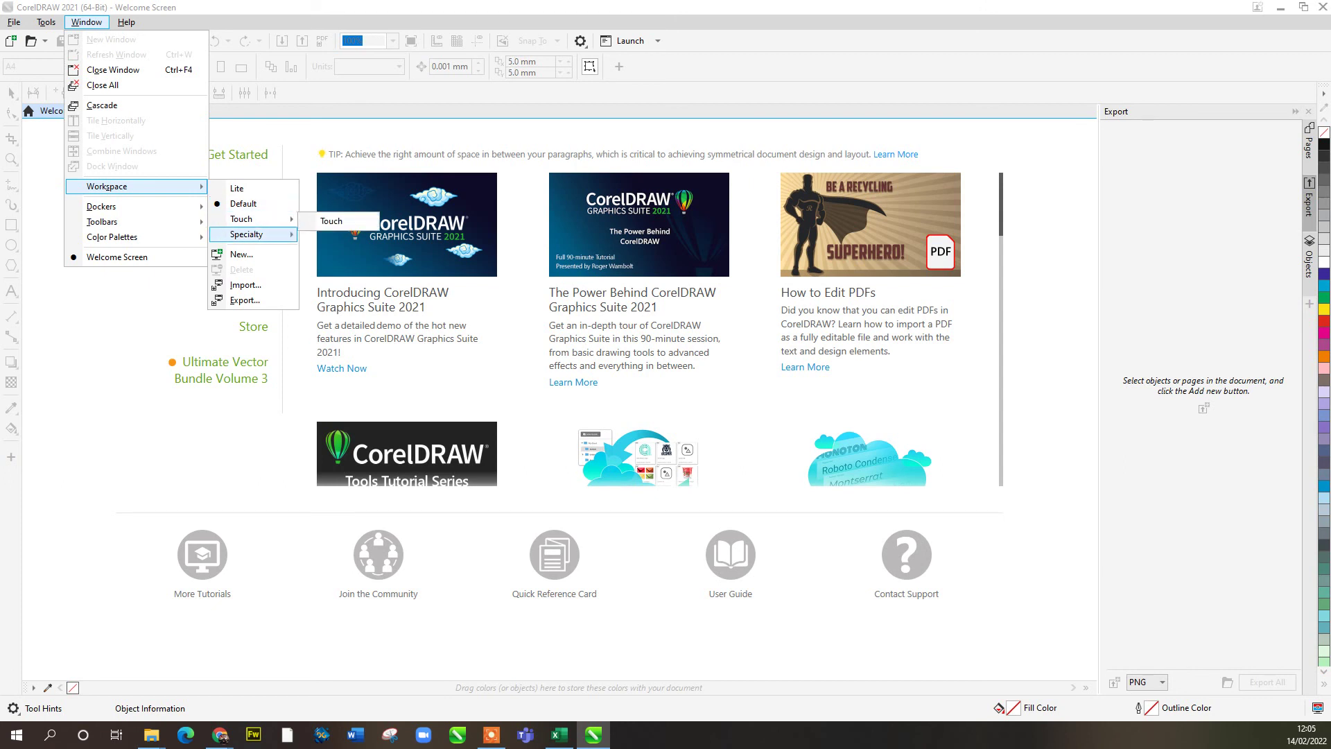
key(Down)
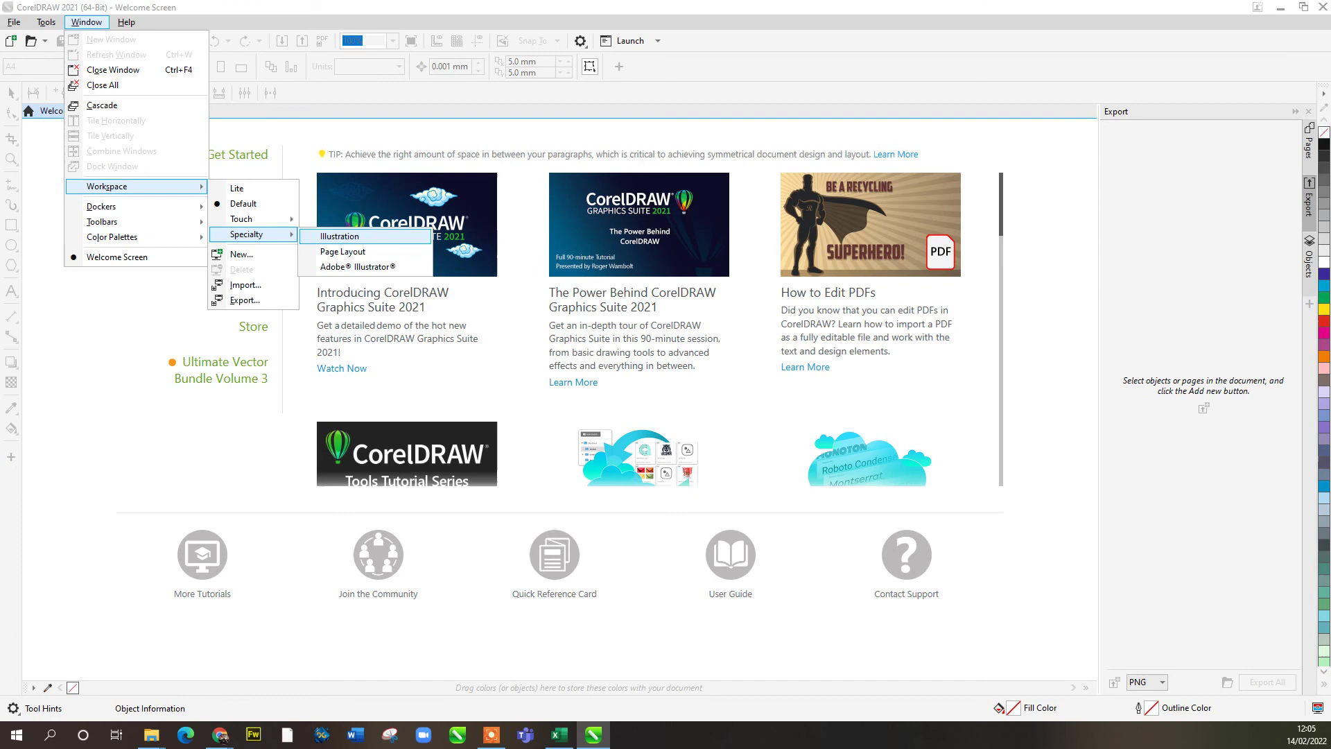
key(Down)
key(Return)
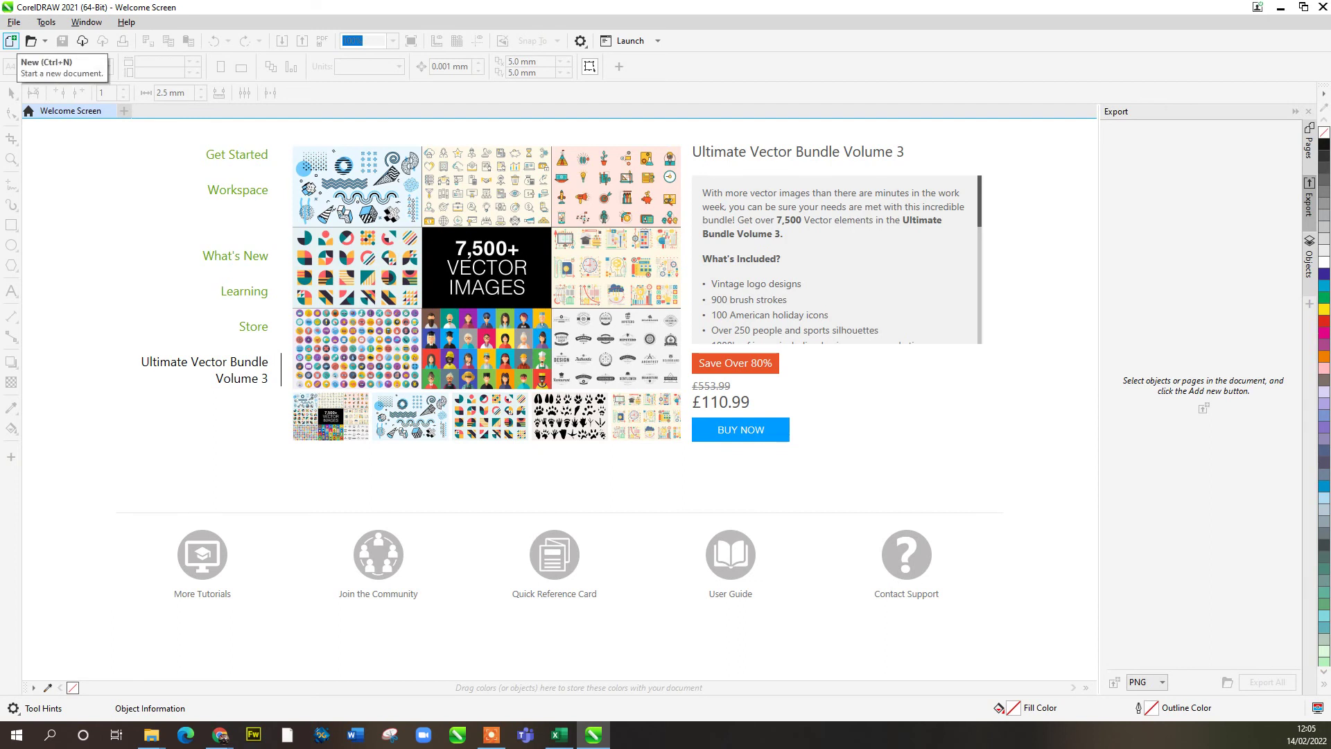
Step: Create a new blank document and switch its A4 page to portrait orientation
click(14, 22)
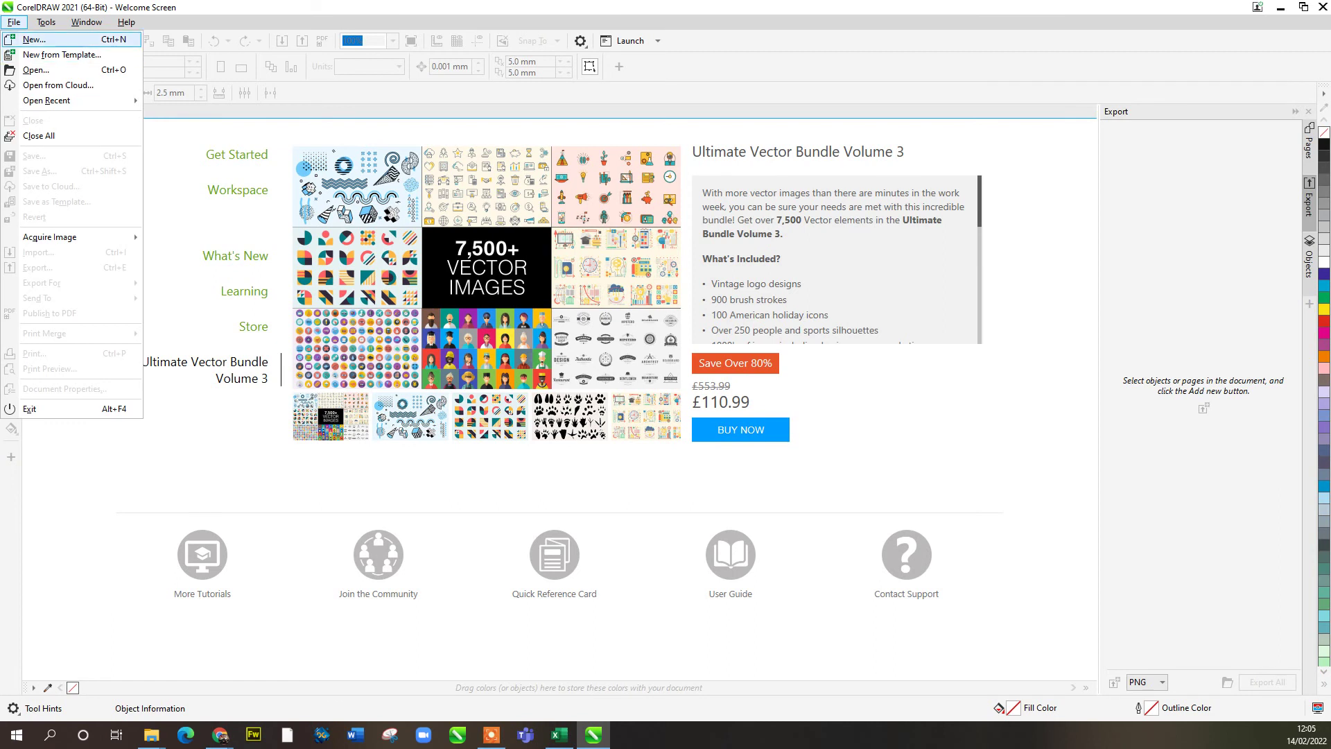
click(35, 39)
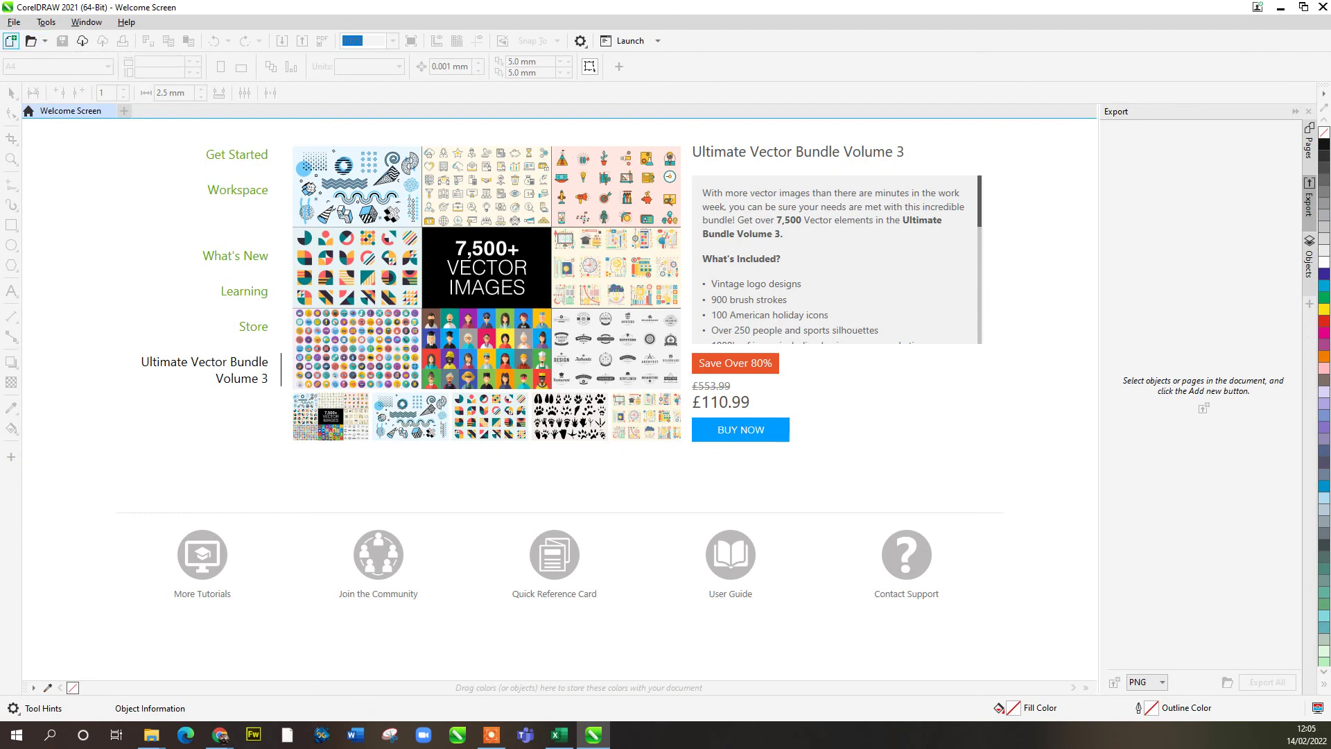
click(12, 40)
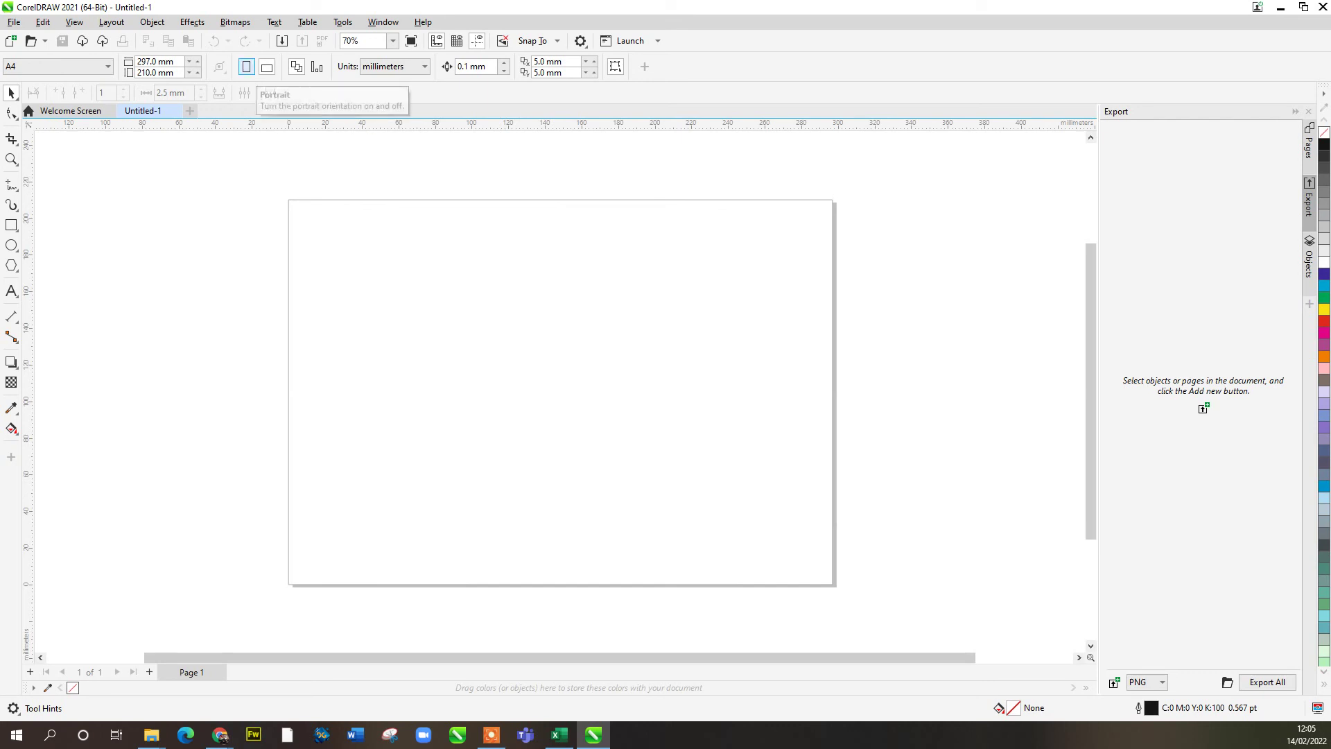
click(246, 66)
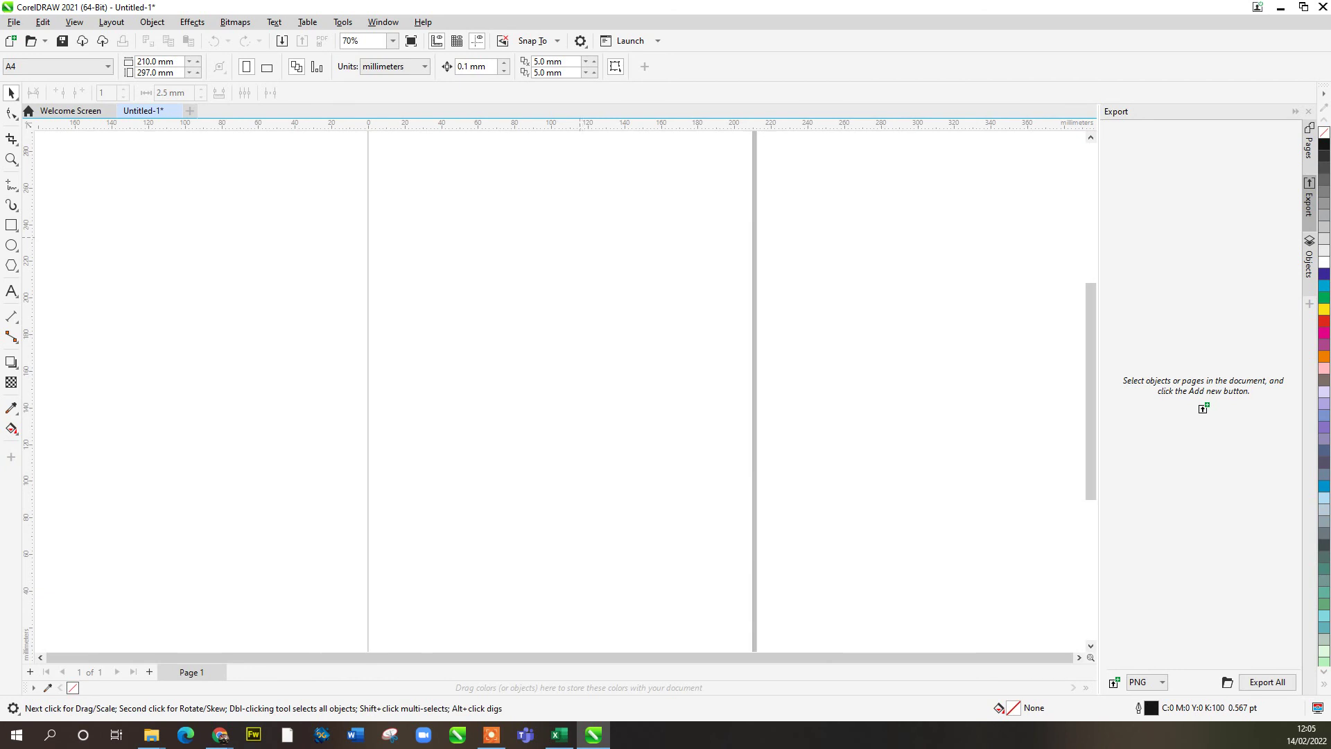
Step: Zoom and pan around the drawing area to examine the whole portrait page
scroll(580, 238, down, 1)
scroll(574, 236, down, 1)
scroll(570, 243, up, 1)
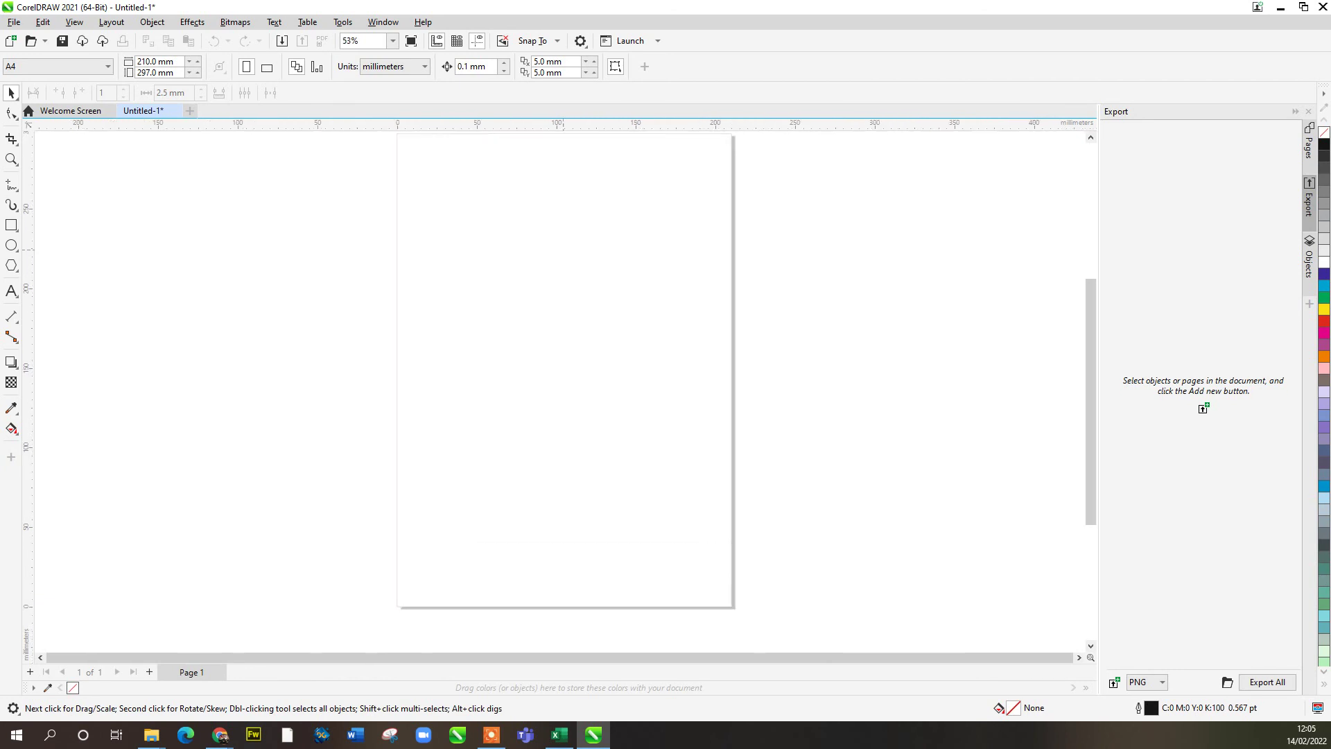
scroll(562, 257, down, 1)
drag(574, 252, 492, 353)
scroll(581, 333, down, 1)
drag(512, 451, 509, 414)
drag(521, 317, 540, 320)
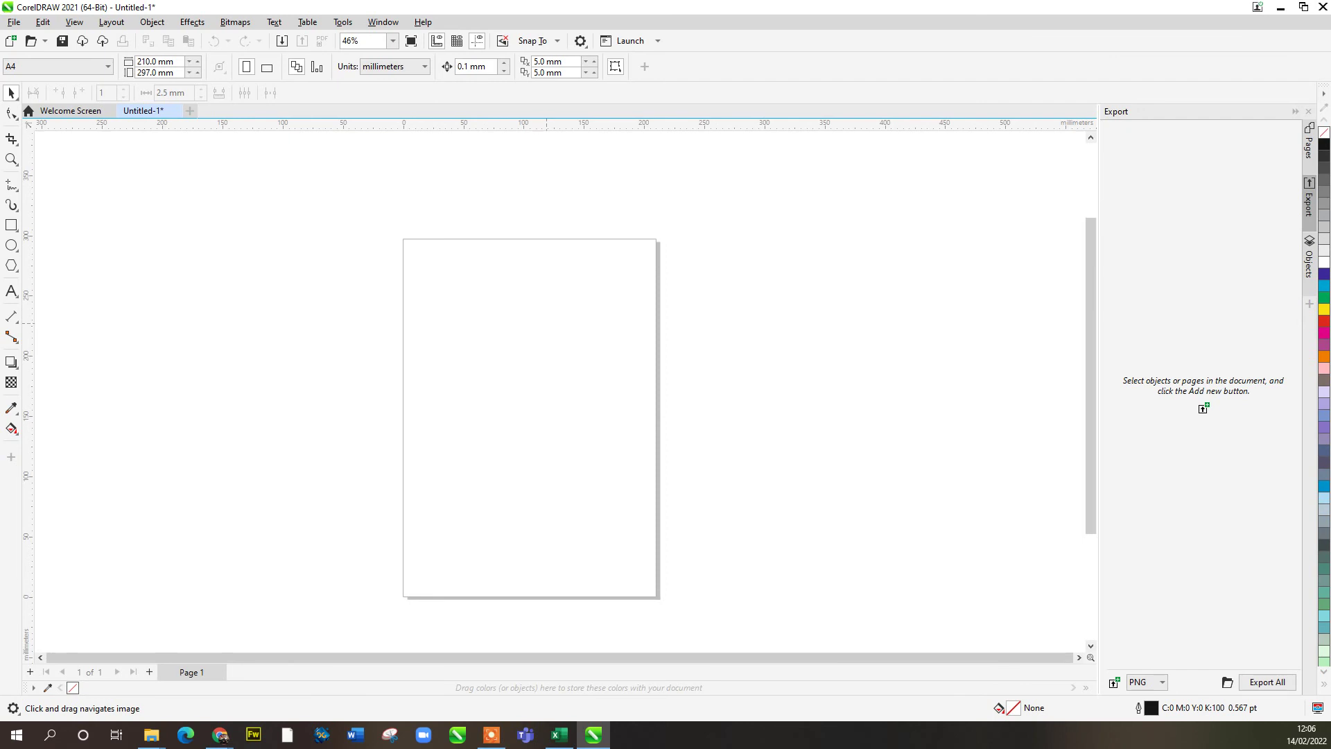
scroll(545, 326, down, 1)
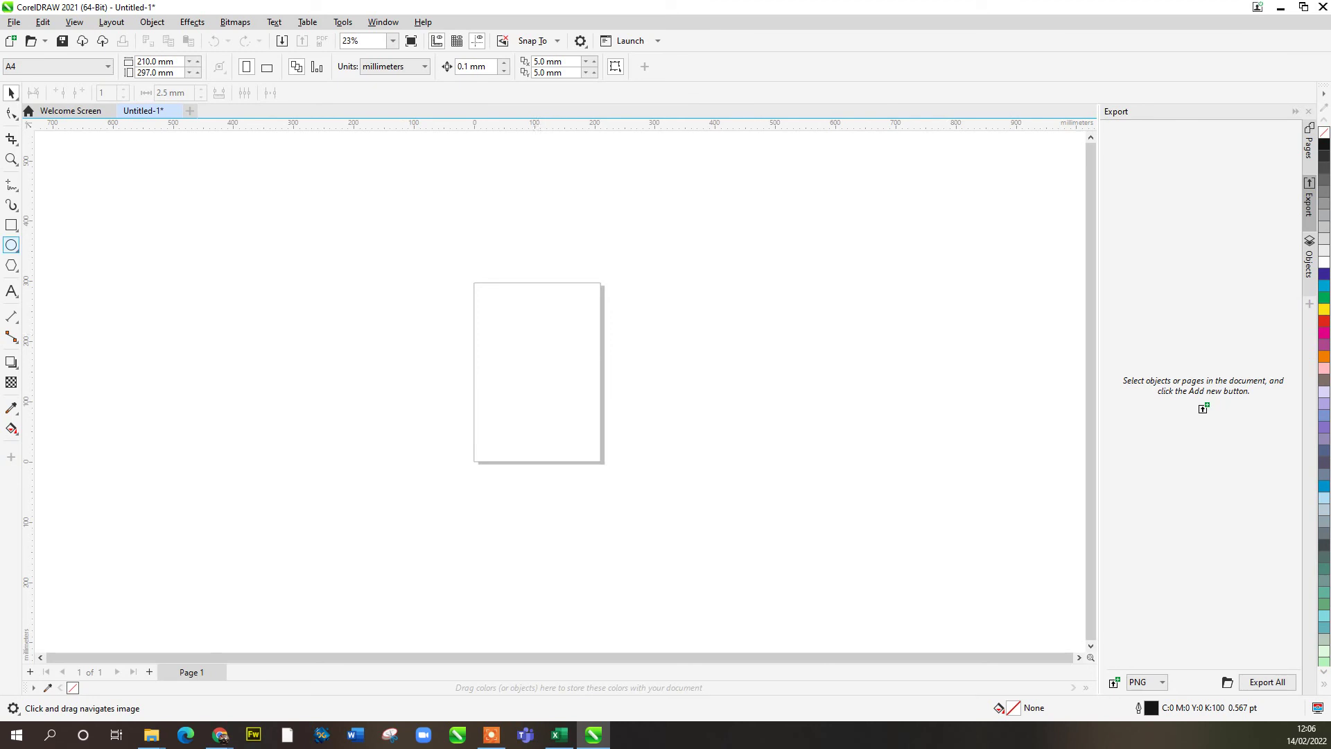
Step: Draw a rectangle about 102 mm wide and 87 mm high in the page's upper half and zoom to it
click(11, 225)
drag(499, 312, 559, 361)
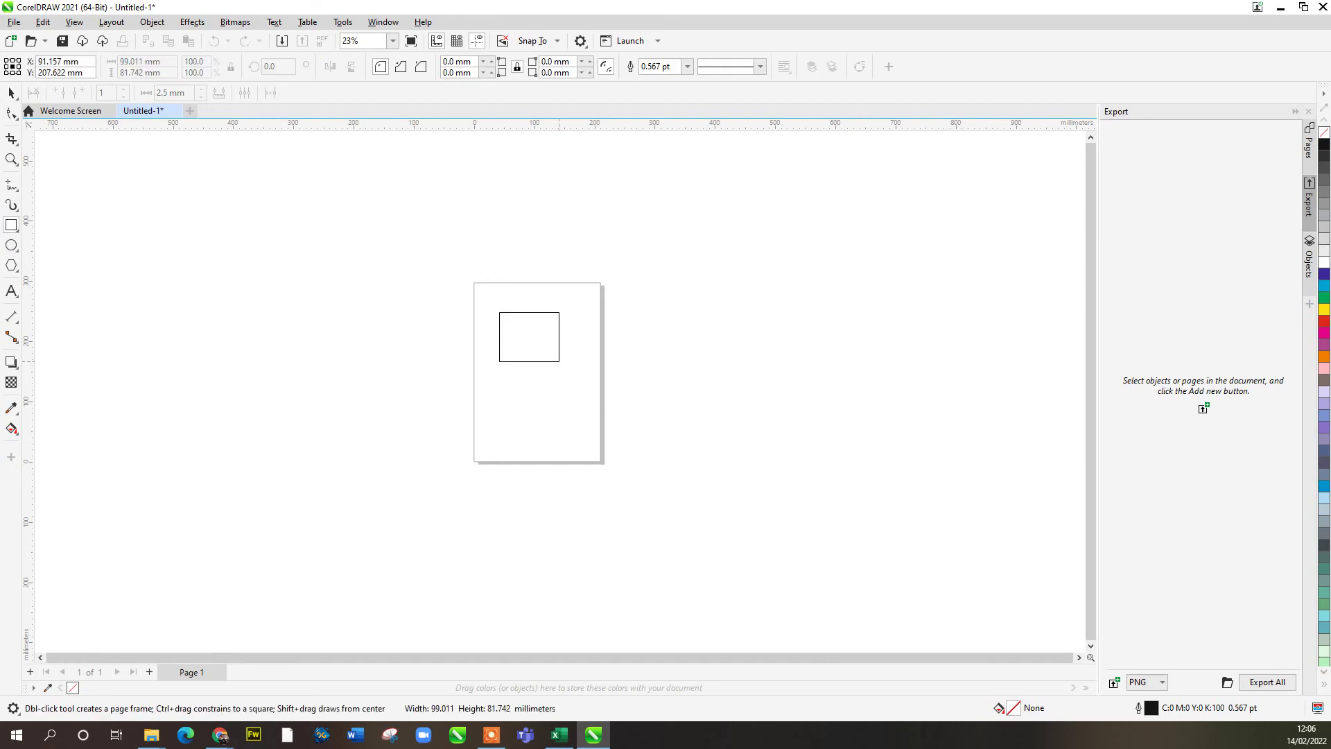
key(shift+F2)
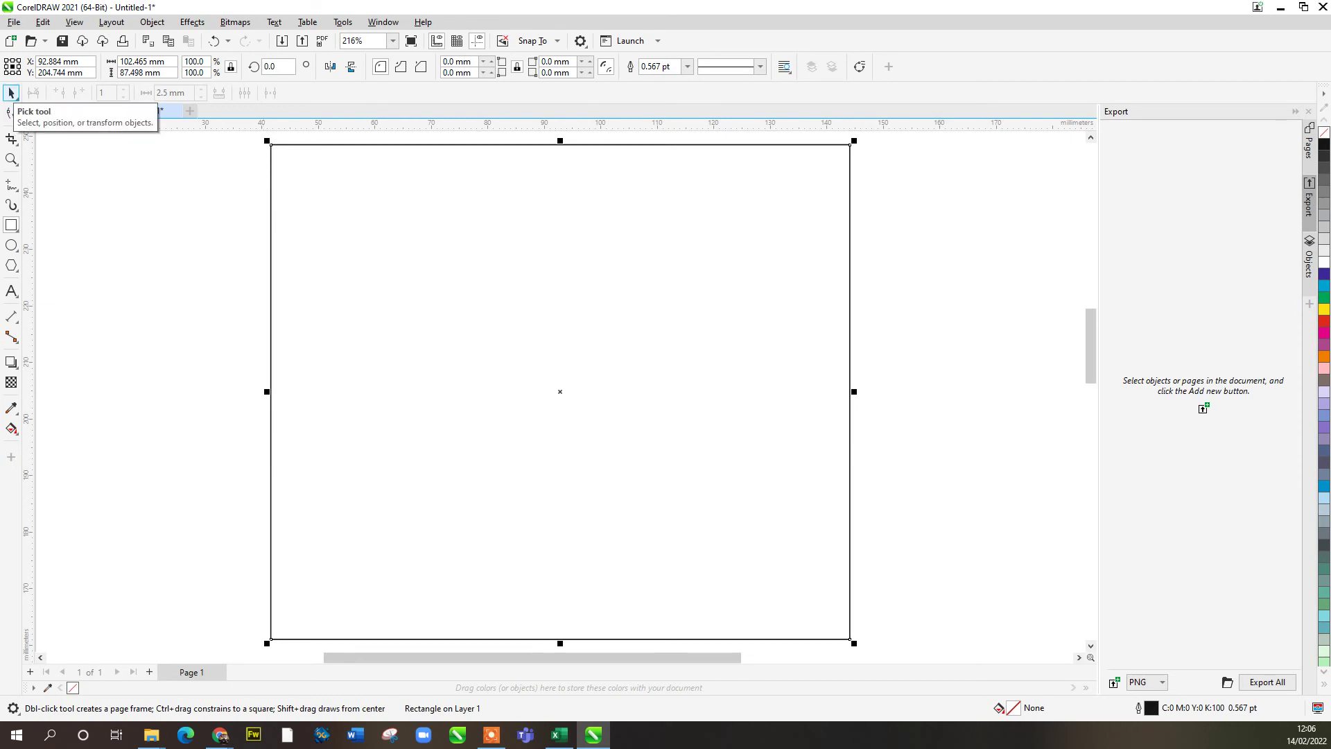
Step: Select the drawn rectangle by its outline and delete it
click(11, 93)
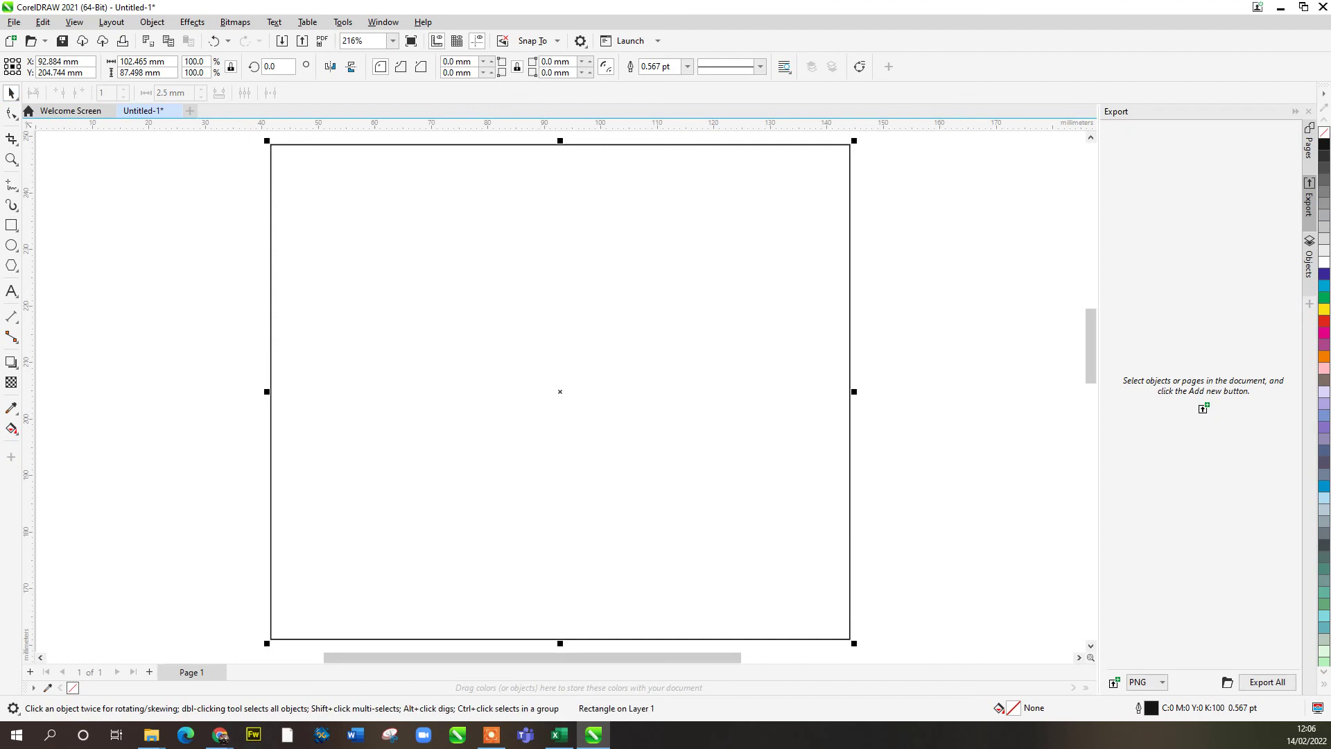
click(209, 184)
click(272, 238)
key(Delete)
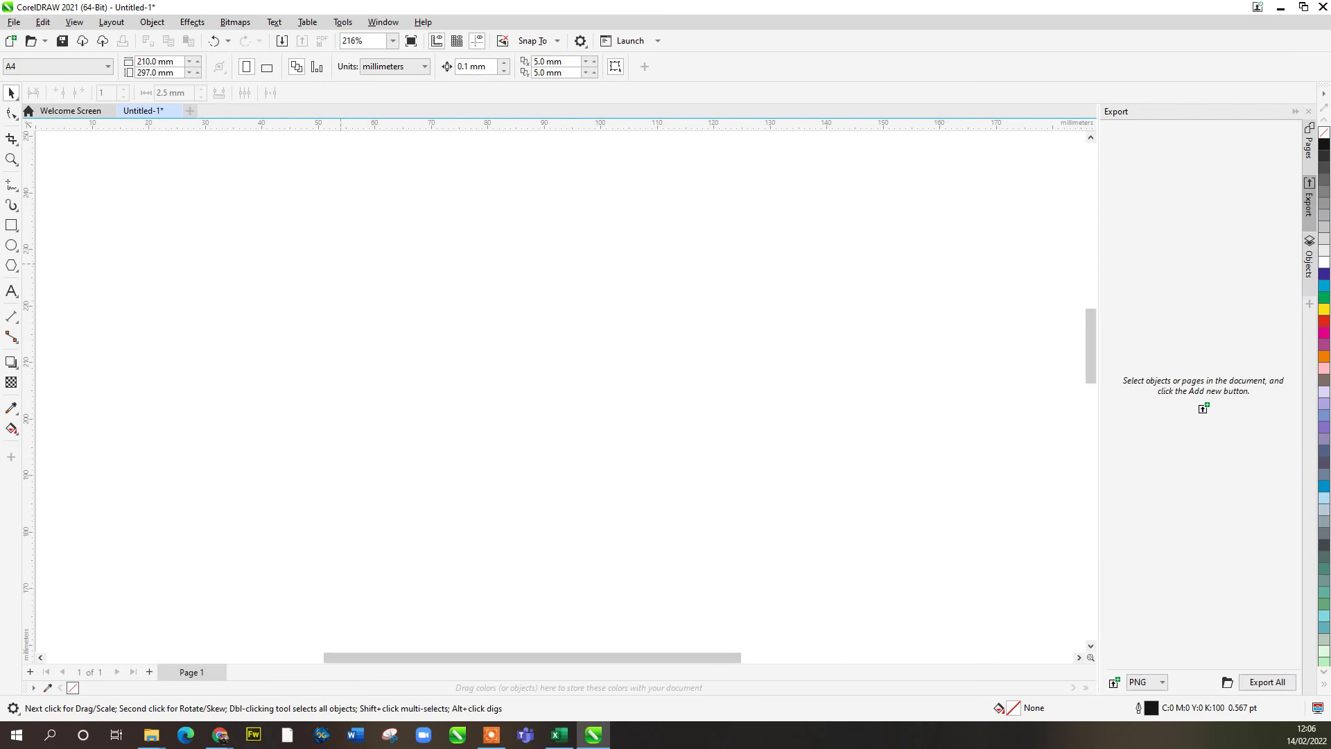
Step: Examine the preset page sizes and the page's width and height settings
scroll(340, 264, down, 2)
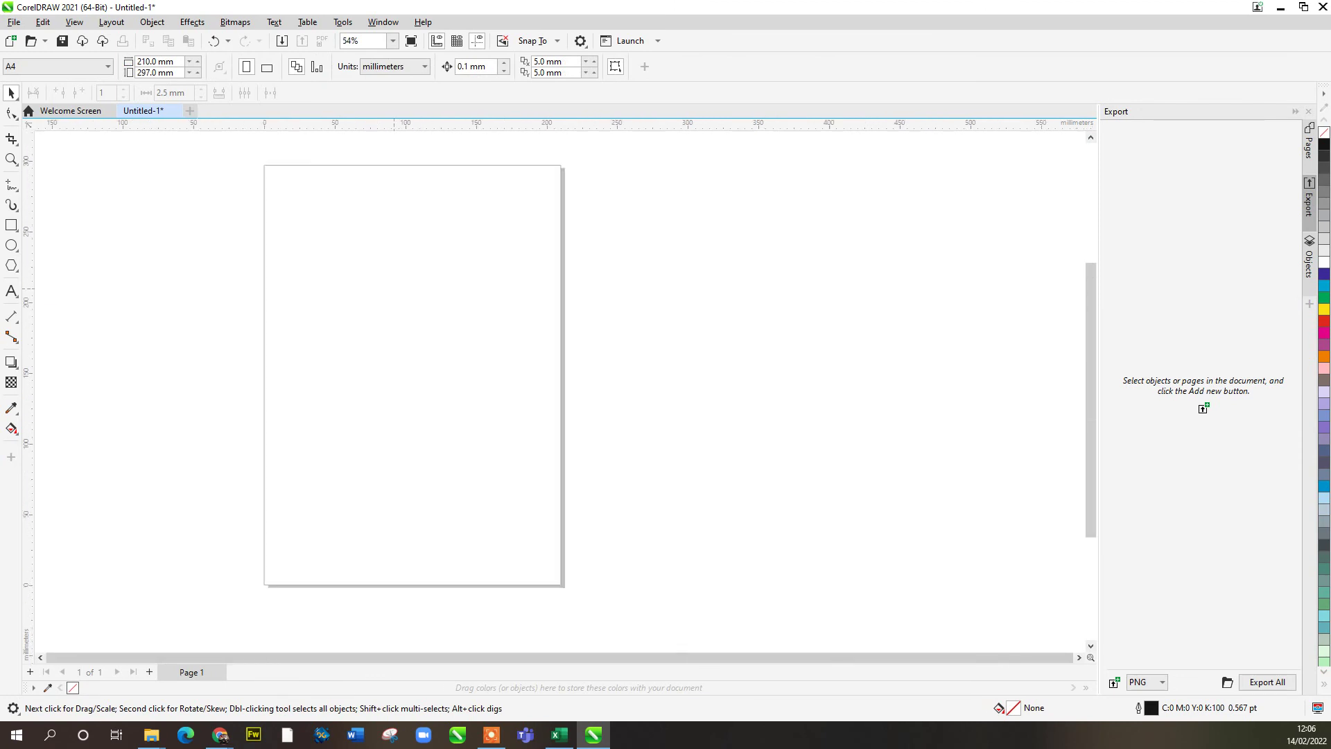
drag(400, 283, 516, 321)
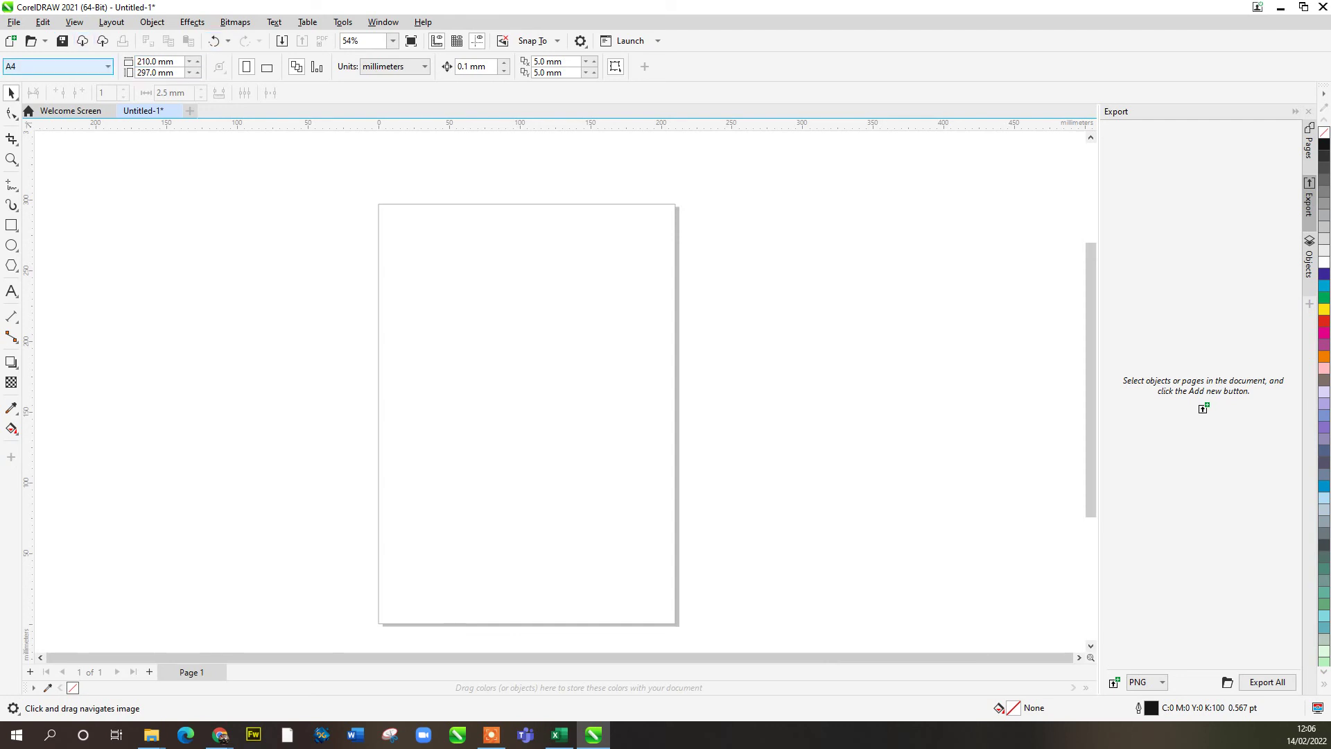
click(108, 65)
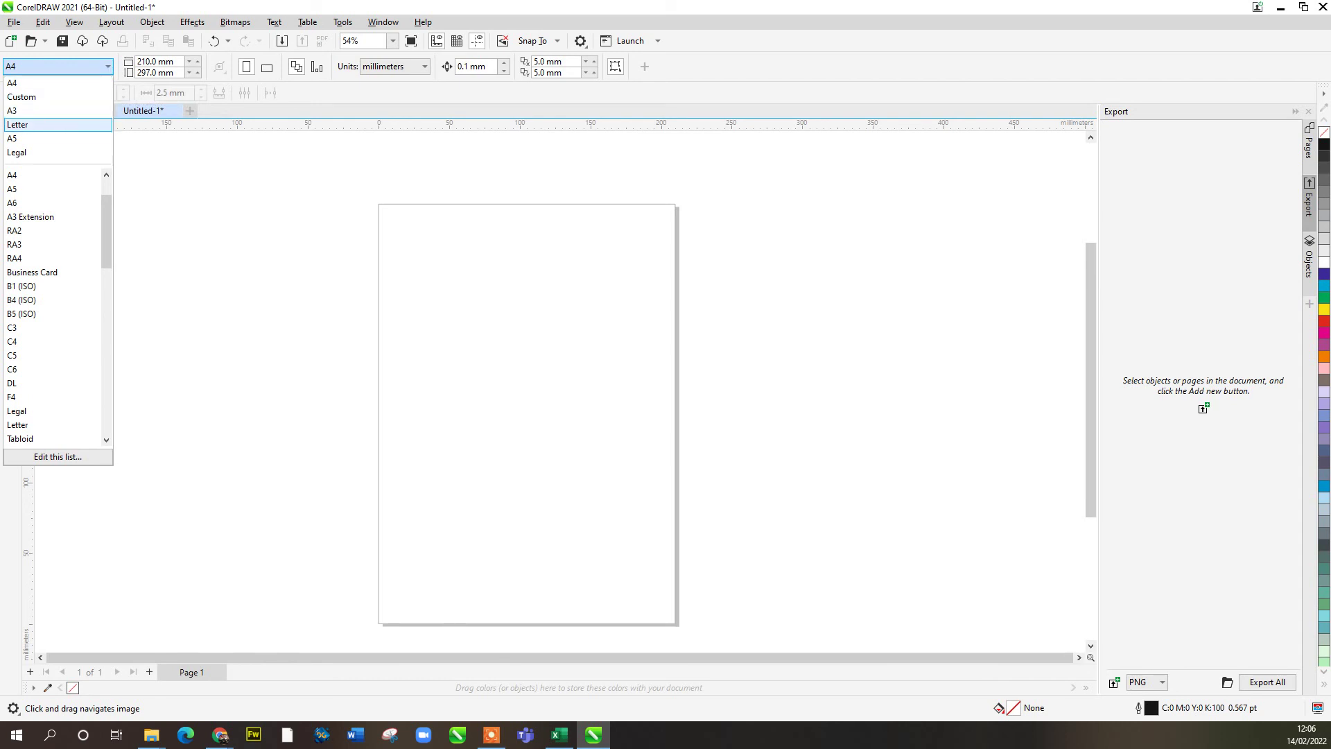
scroll(51, 259, down, 7)
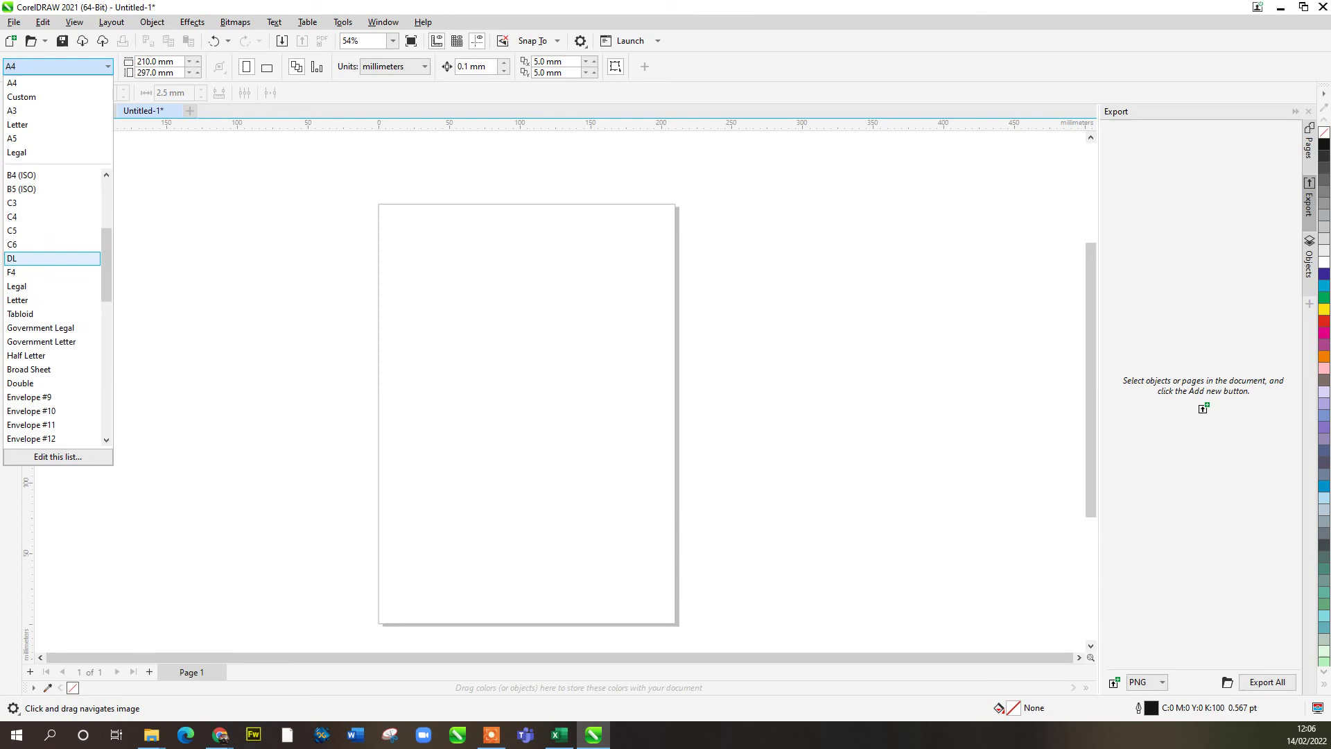
scroll(52, 258, up, 6)
click(153, 138)
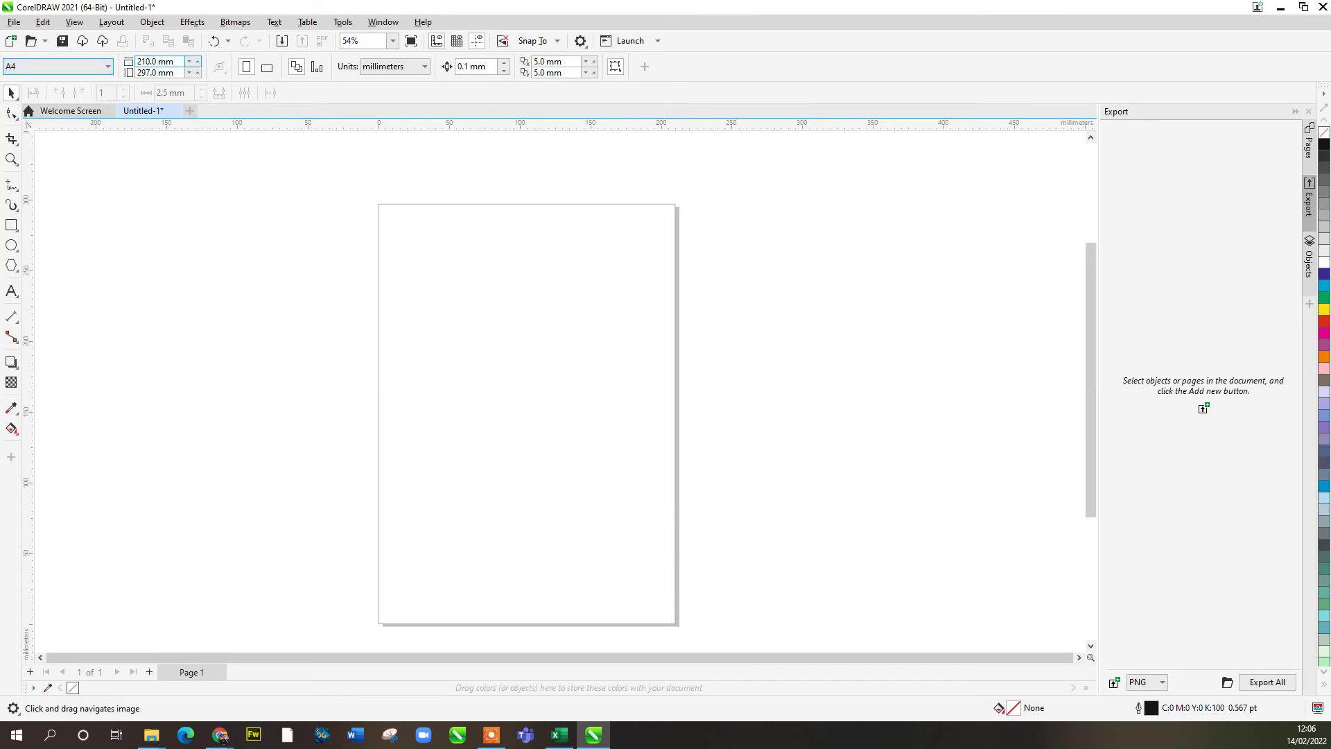
double_click(147, 61)
click(146, 62)
double_click(147, 73)
click(146, 62)
key(Tab)
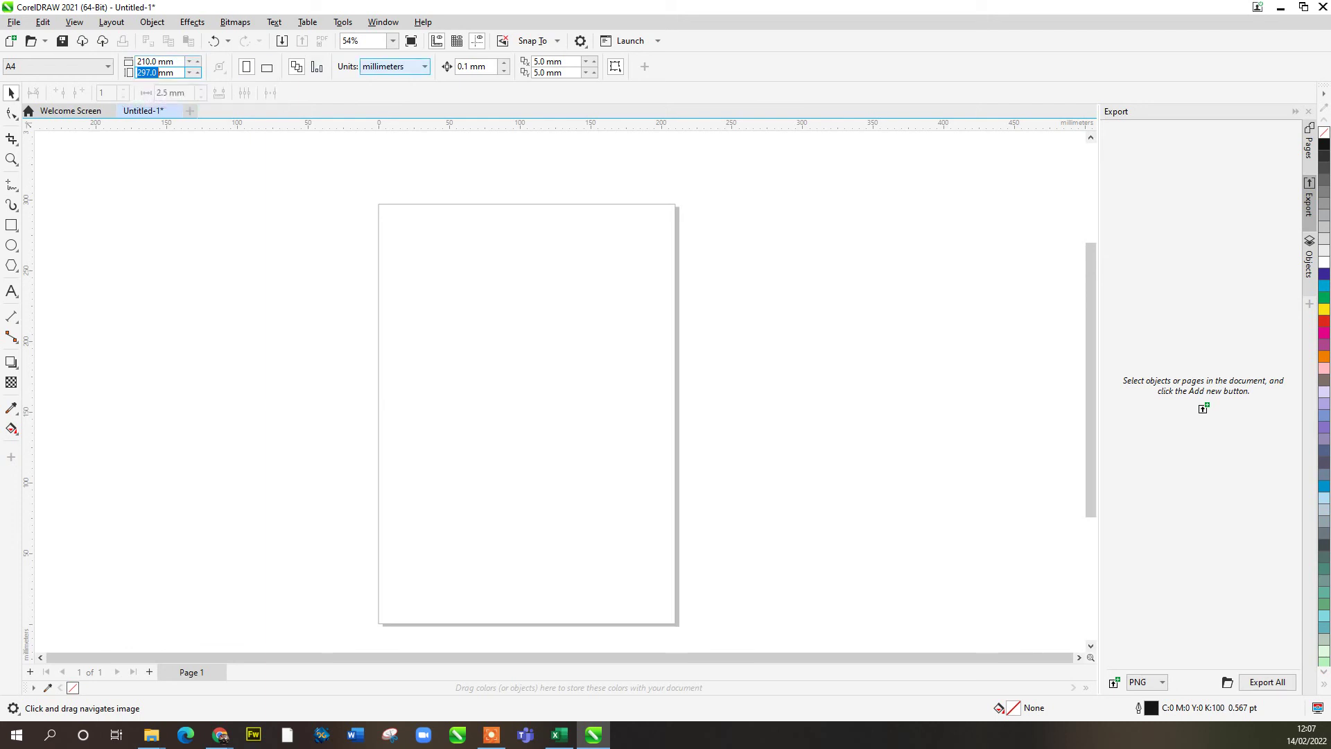
Step: Change the document units to pixels and set the page size to 600 by 600 px
click(424, 66)
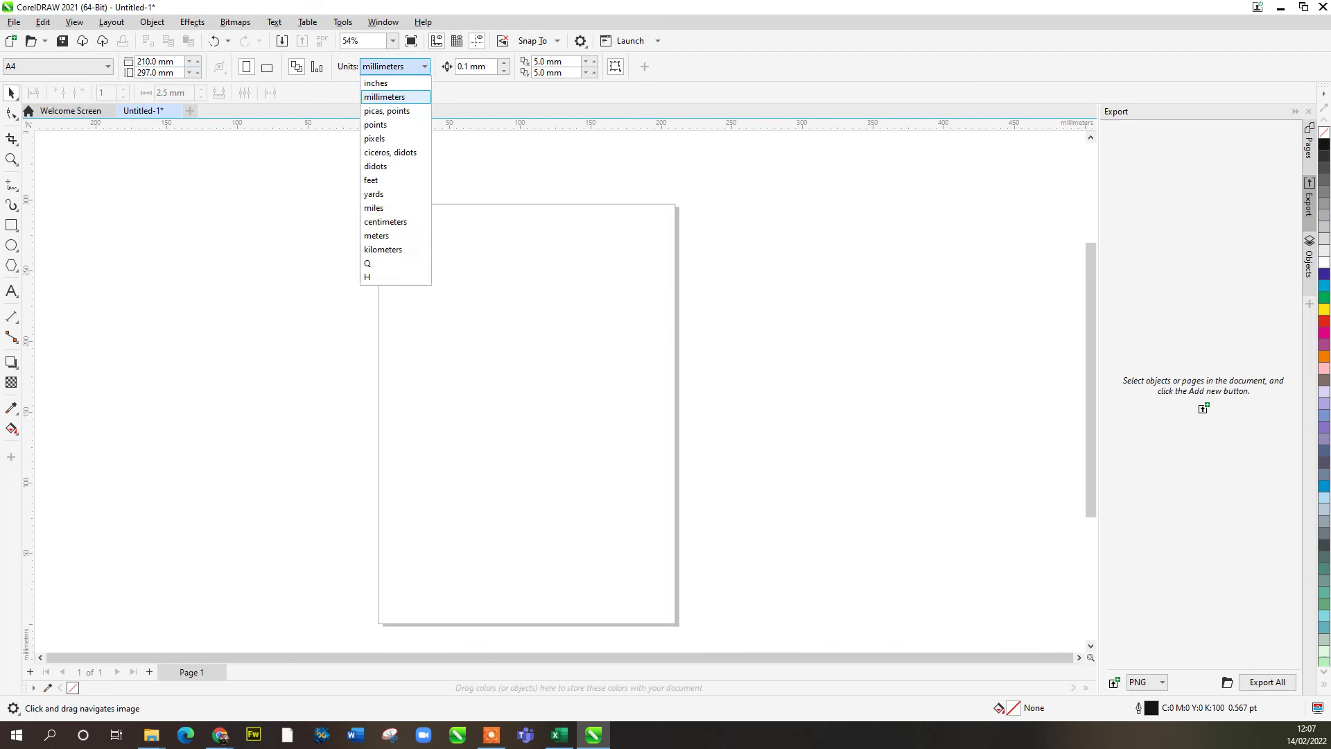
click(374, 138)
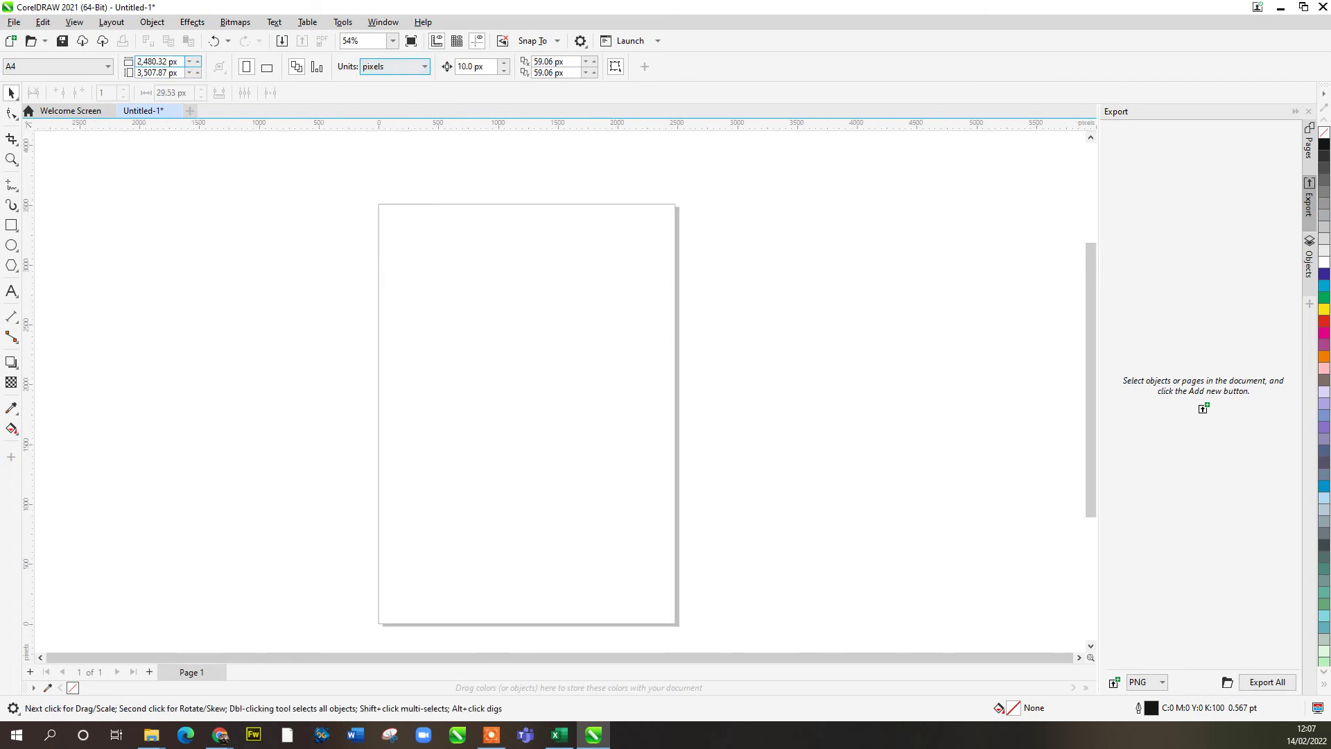
double_click(174, 62)
text(600)
key(Tab)
text(600)
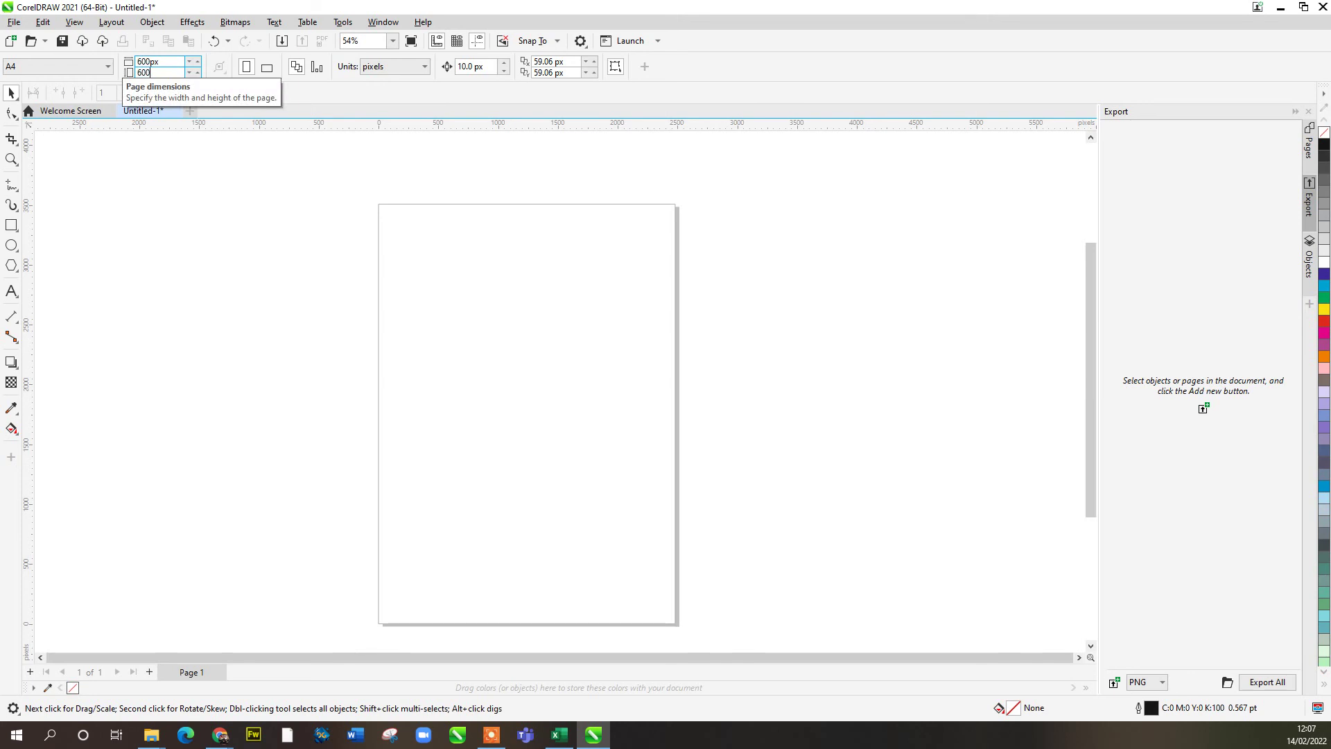
key(Return)
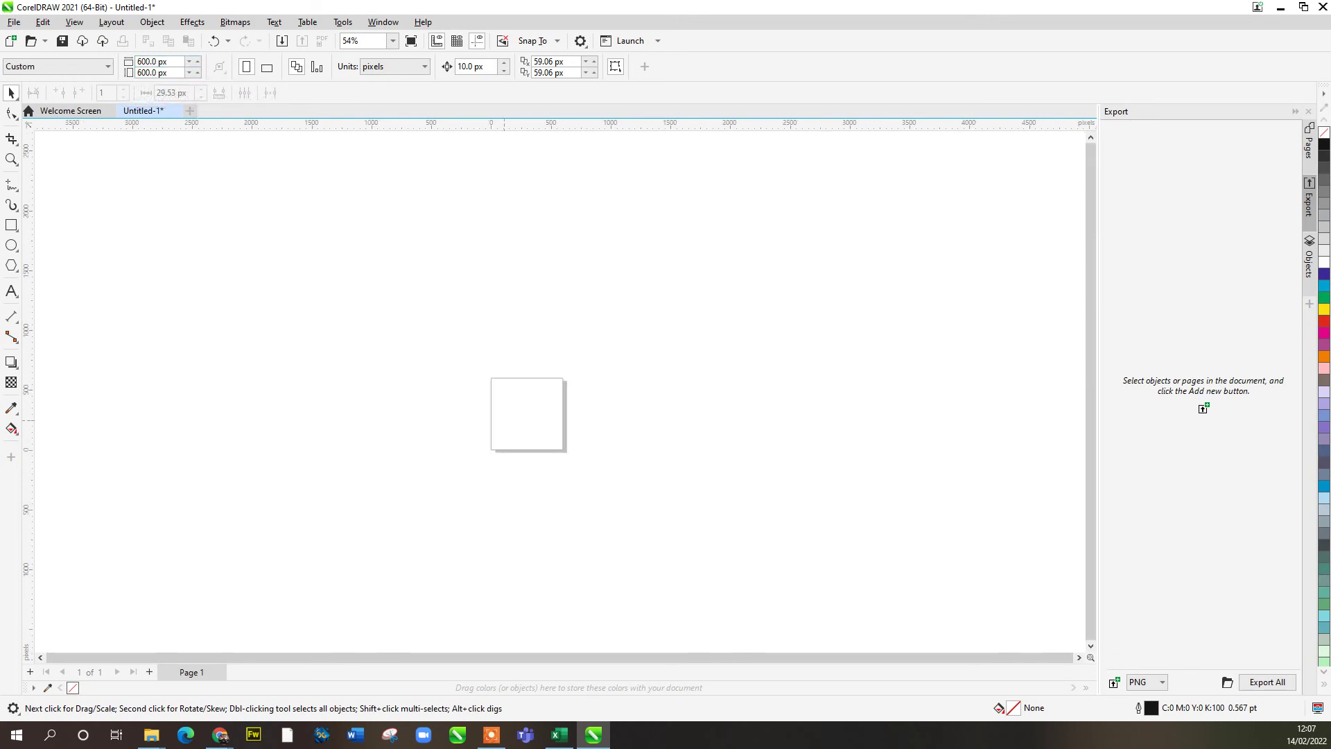
scroll(504, 419, up, 3)
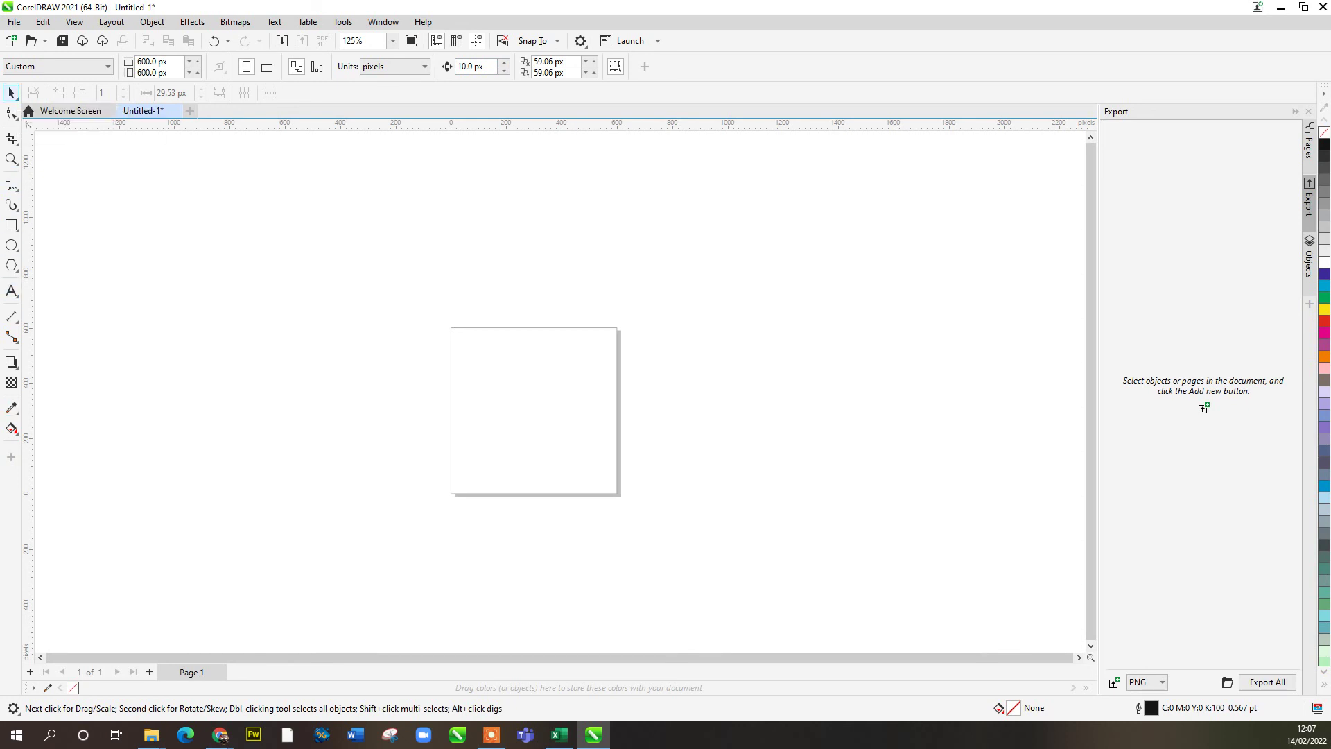
Step: Examine the drawing and editing tools grouped with Shape, Crop, Freehand, Rectangle and Ellipse
click(12, 115)
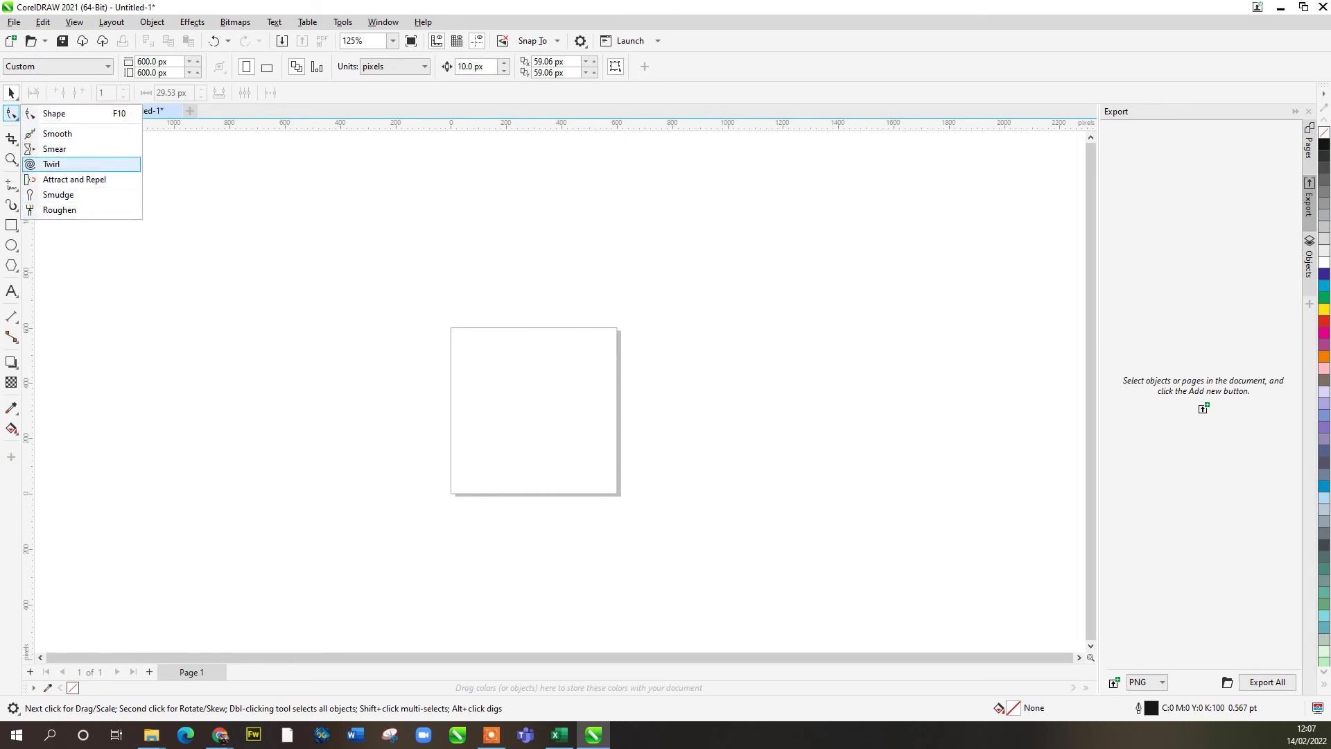
mouse_move(12, 139)
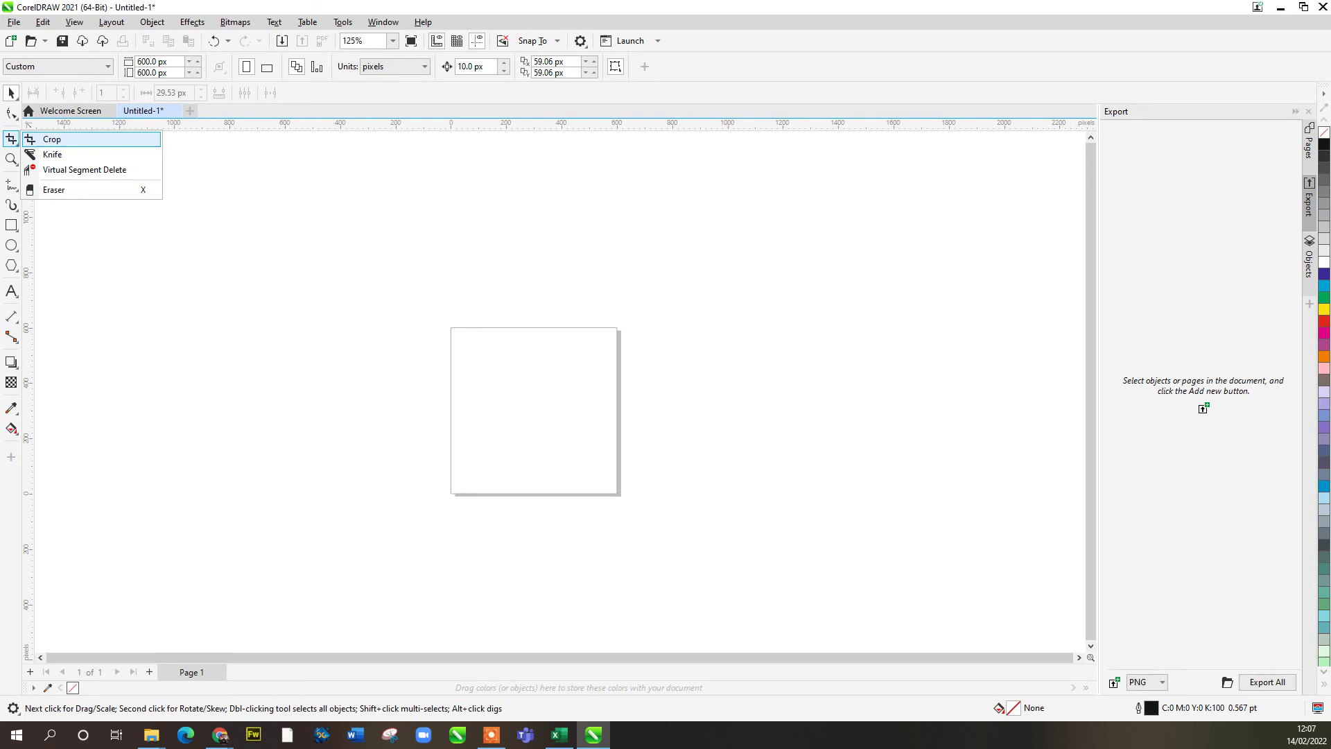
click(16, 164)
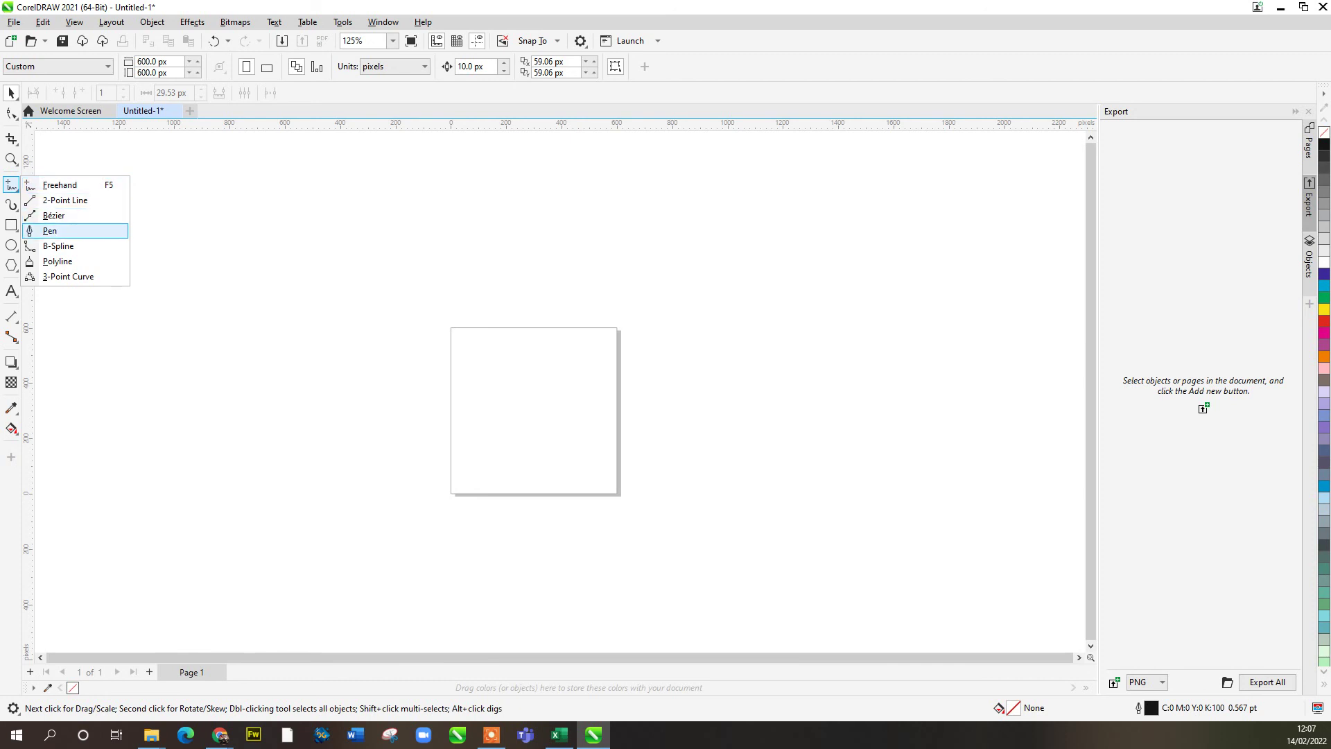
mouse_move(12, 206)
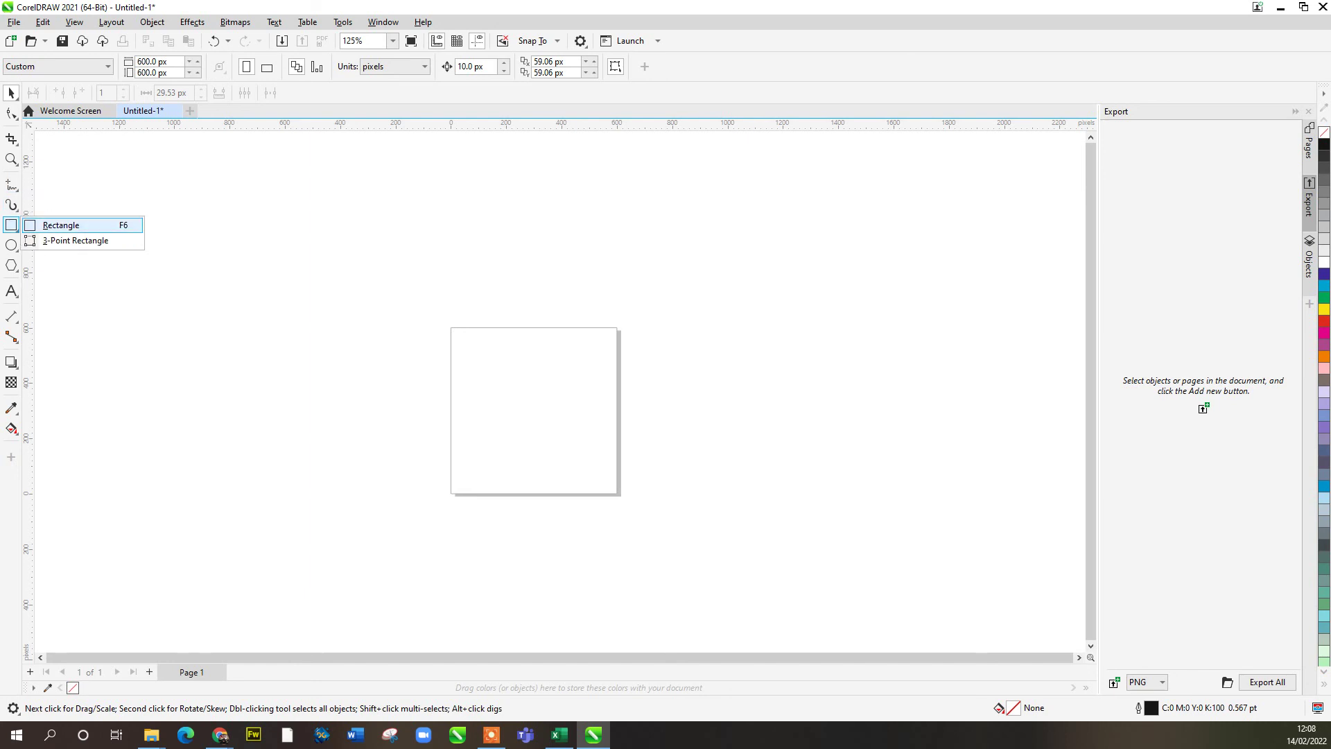
mouse_move(11, 265)
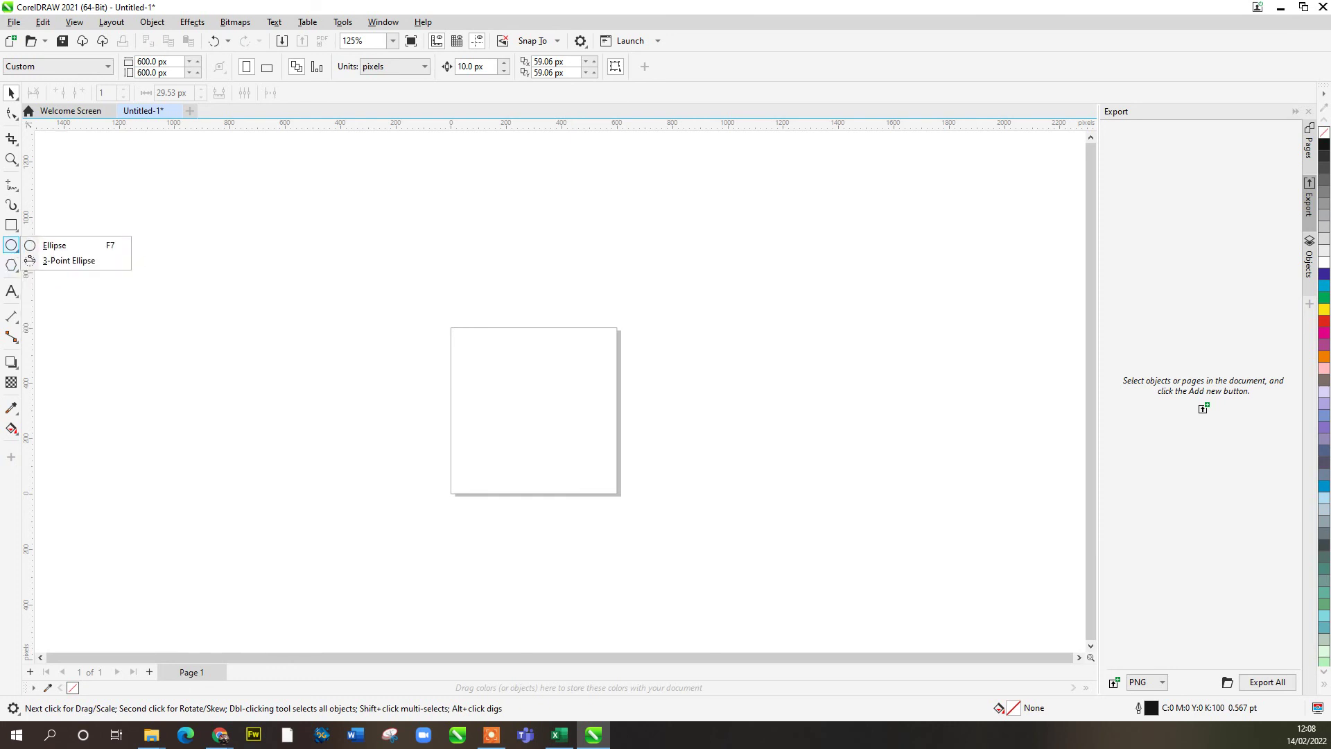
mouse_move(11, 291)
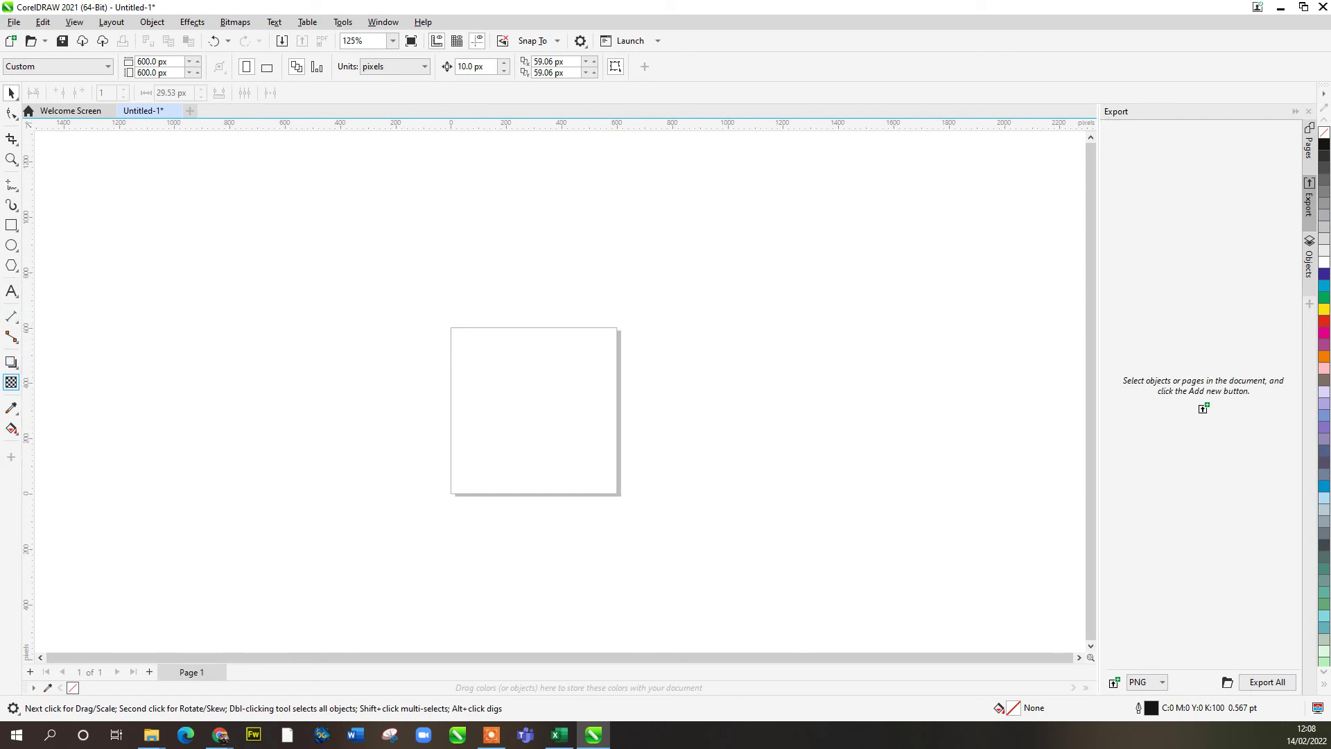
mouse_move(12, 408)
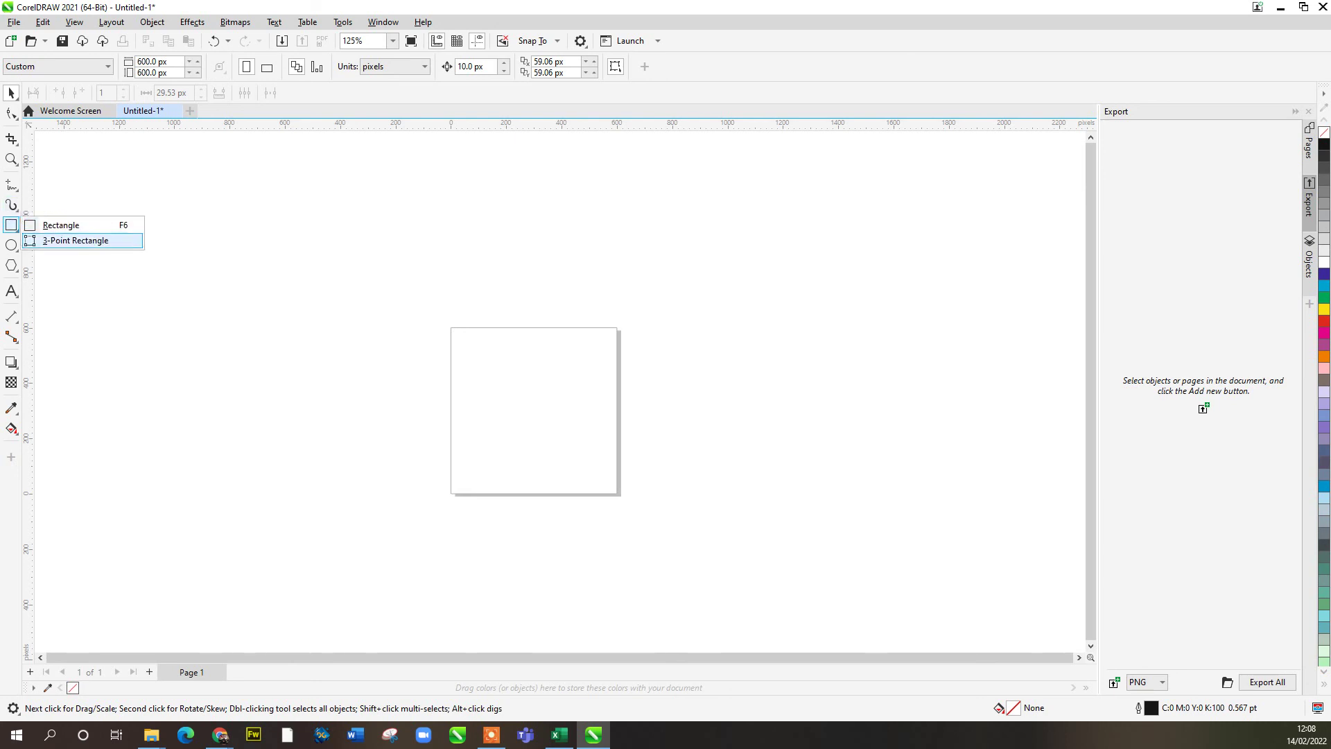
Step: Draw a square about 439 px wide inside the page with the Rectangle tool
click(69, 240)
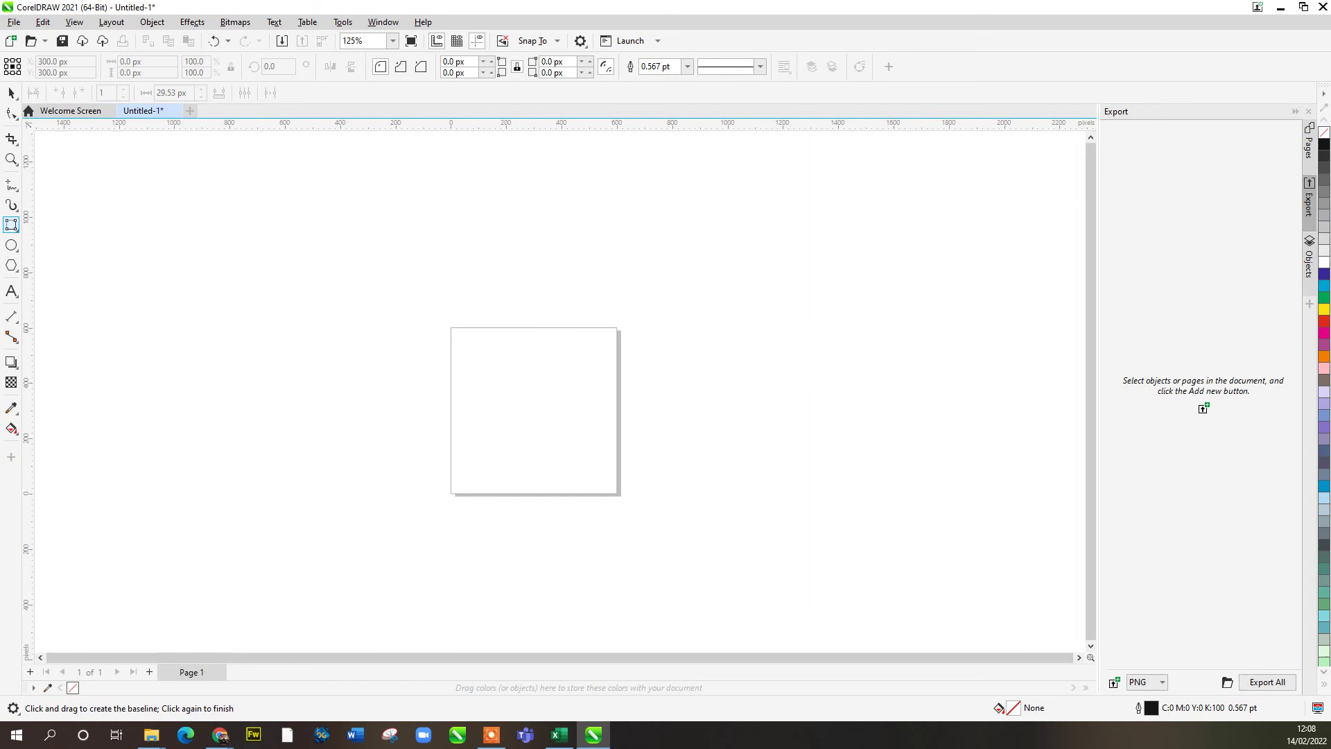
click(15, 229)
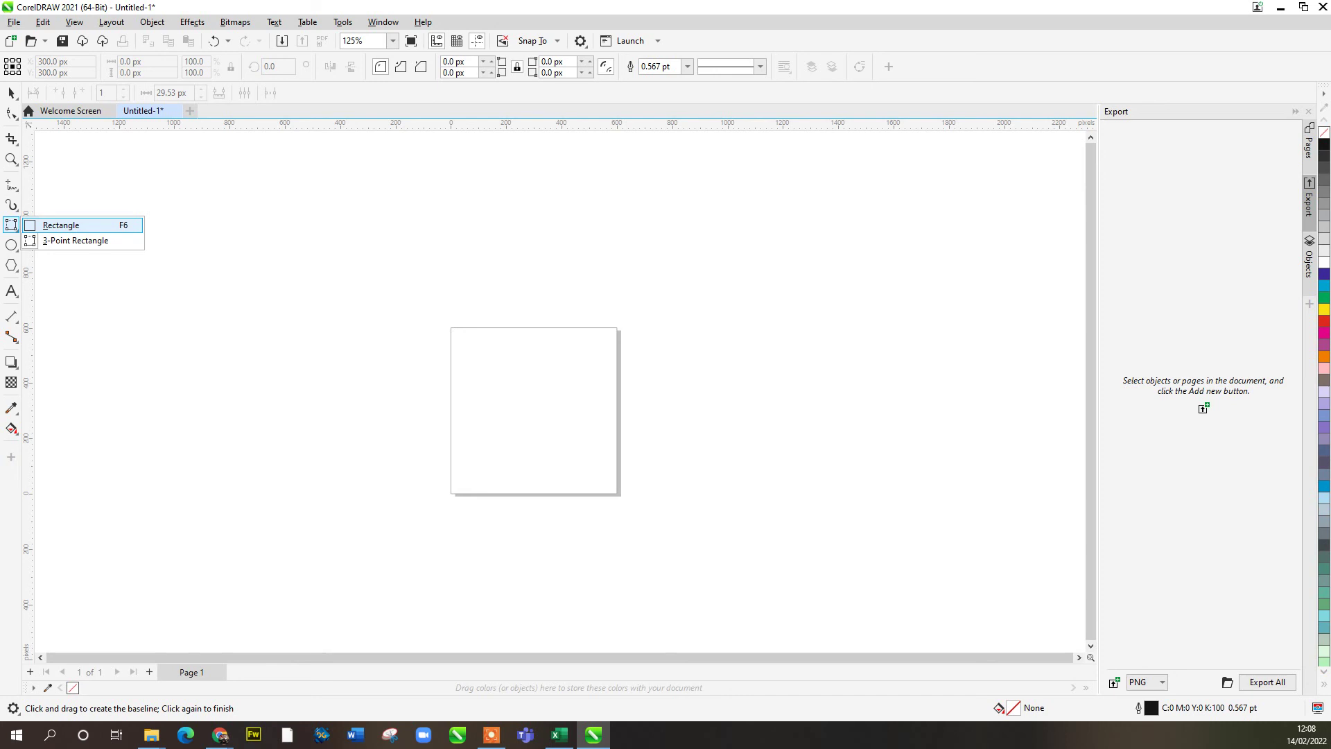
click(61, 224)
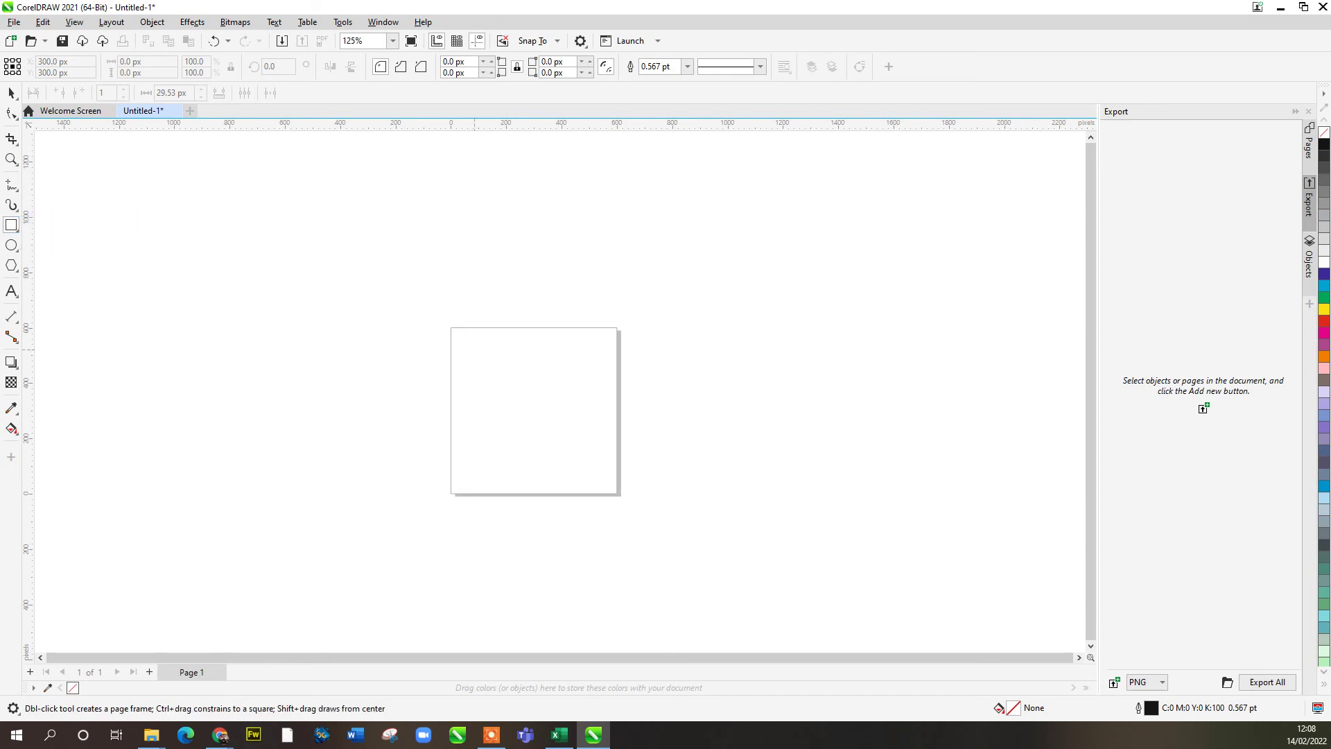
mouse_move(472, 350)
mouse_down()
mouse_move(483, 399)
mouse_move(568, 465)
mouse_move(535, 436)
mouse_move(445, 491)
mouse_move(619, 506)
mouse_move(584, 476)
mouse_move(515, 456)
mouse_move(499, 459)
mouse_move(674, 466)
mouse_move(641, 505)
mouse_move(680, 506)
mouse_move(559, 407)
mouse_move(584, 477)
mouse_move(591, 435)
mouse_move(615, 423)
mouse_move(735, 447)
mouse_move(734, 613)
mouse_move(597, 479)
mouse_move(541, 360)
mouse_move(584, 399)
mouse_move(585, 461)
mouse_move(573, 450)
mouse_move(644, 521)
mouse_move(581, 456)
mouse_move(594, 470)
mouse_up()
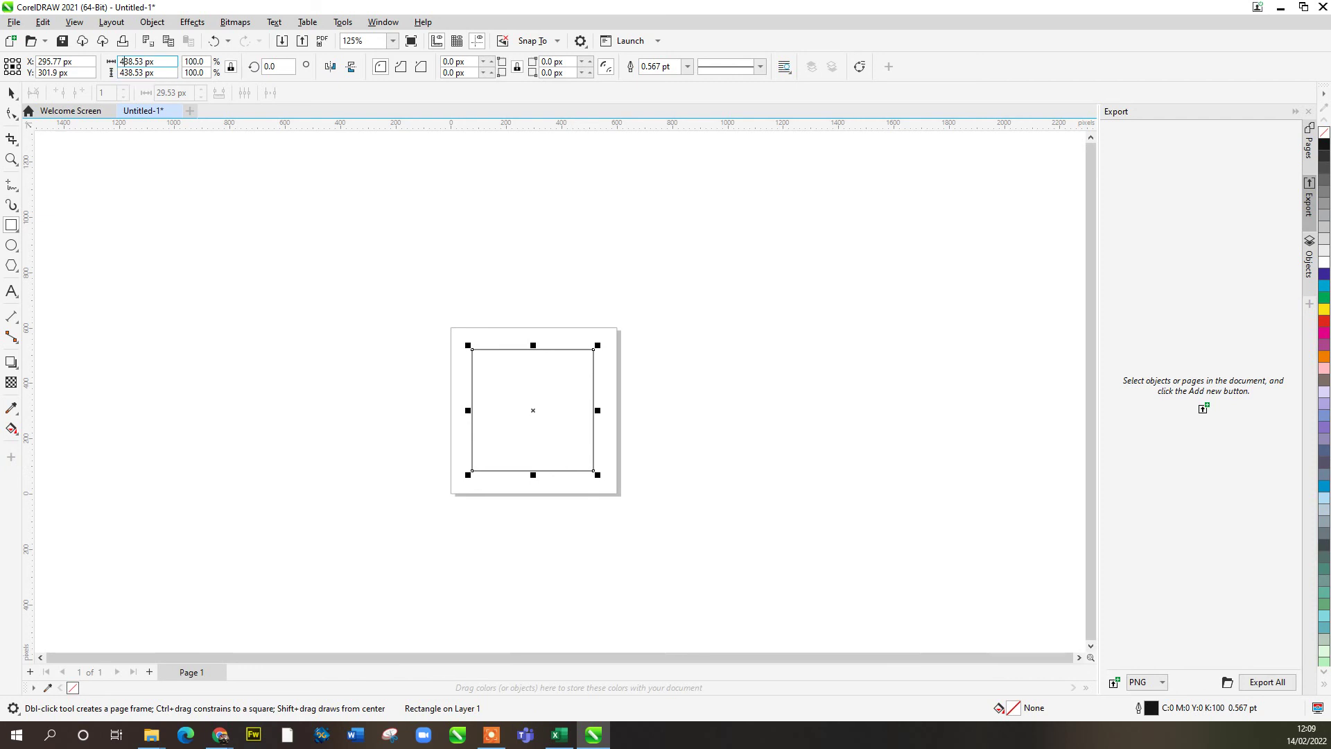
key(Tab)
Step: Round all the square's corners to about 219 px so it forms a circle, and move it off the page to the left
click(11, 92)
click(506, 349)
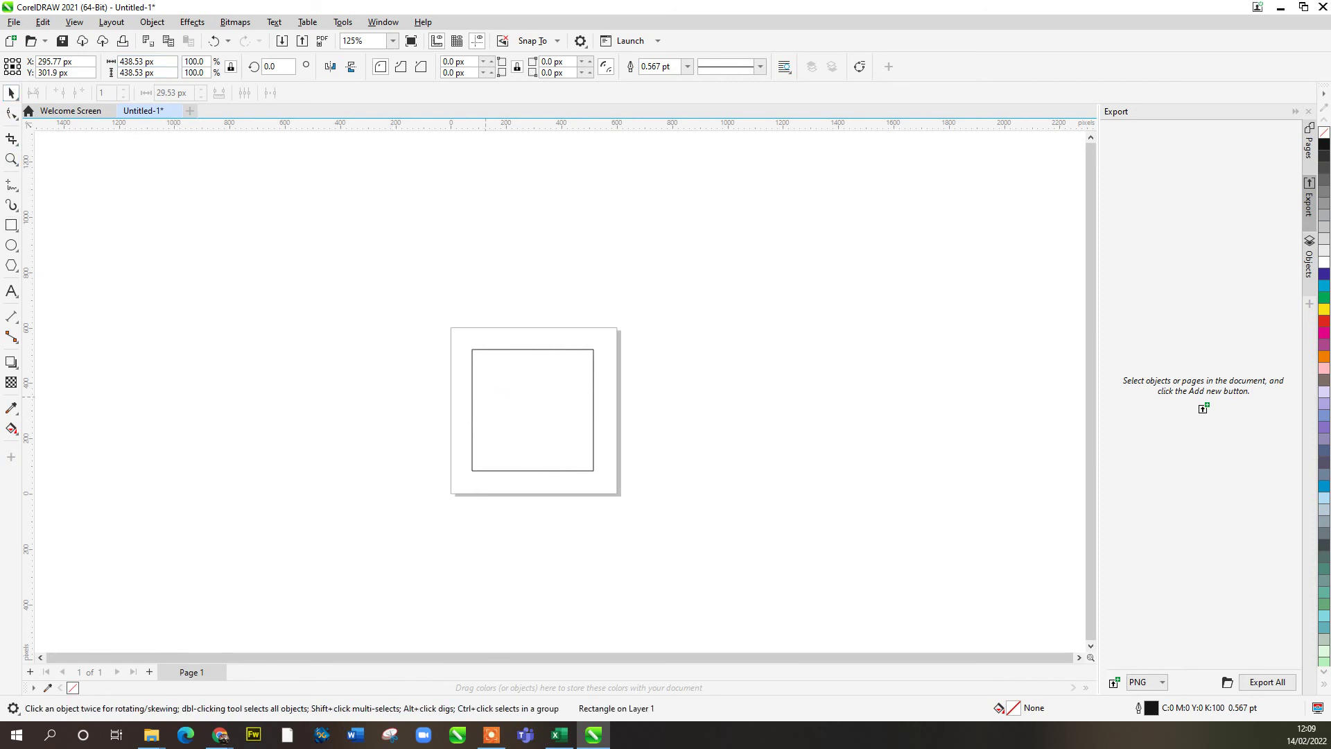
scroll(513, 350, up, 2)
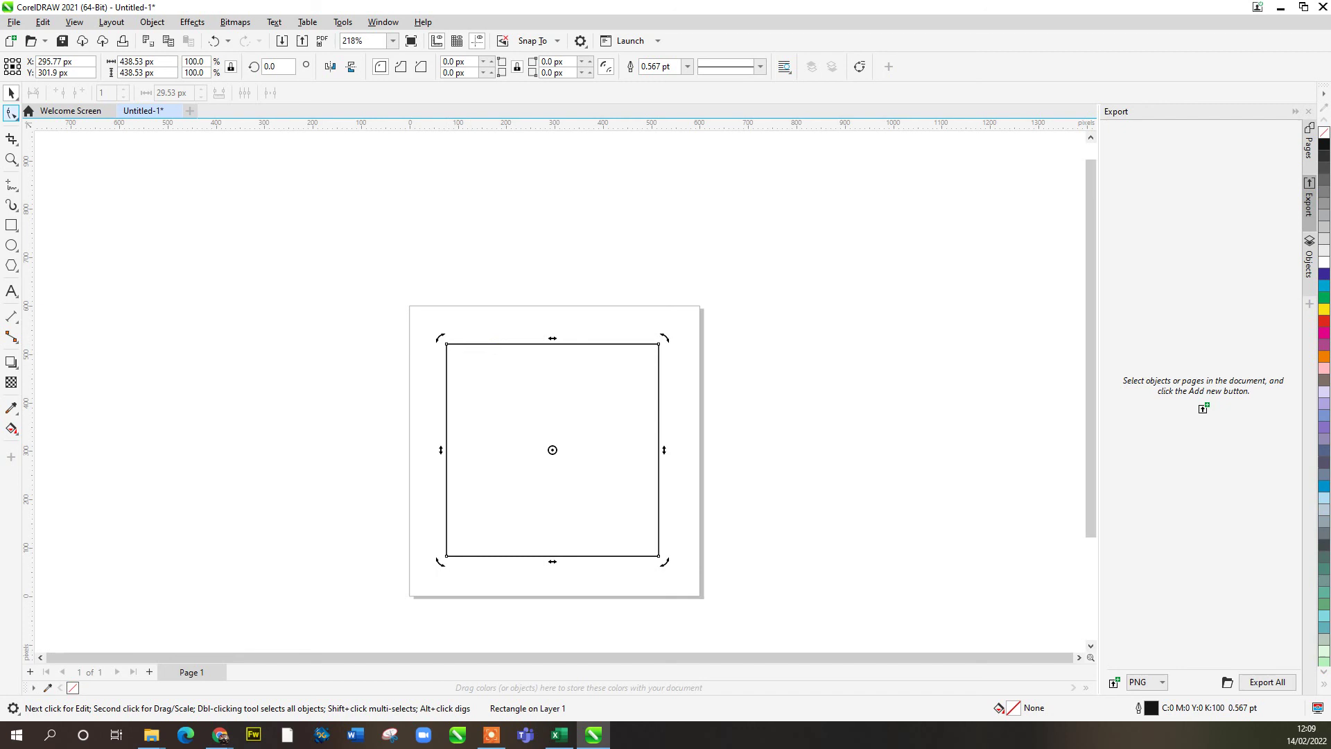
click(11, 113)
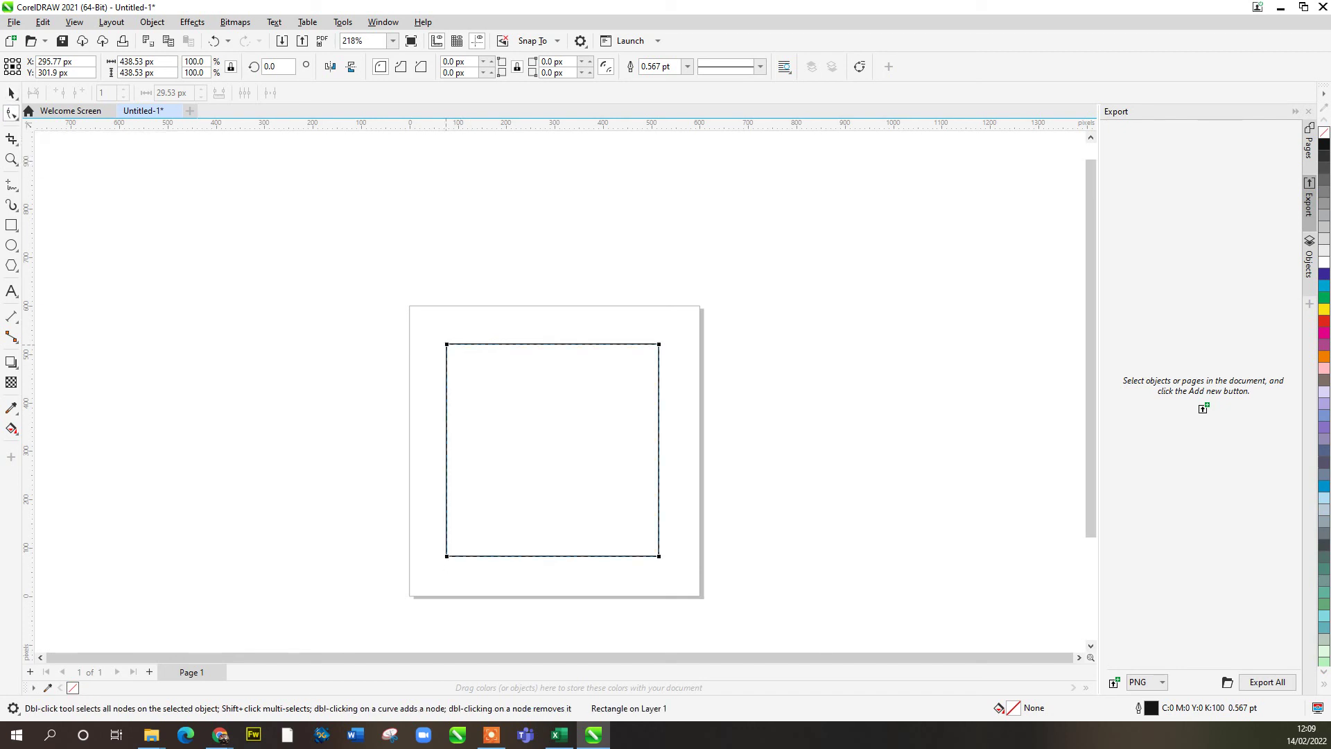
drag(446, 343, 553, 344)
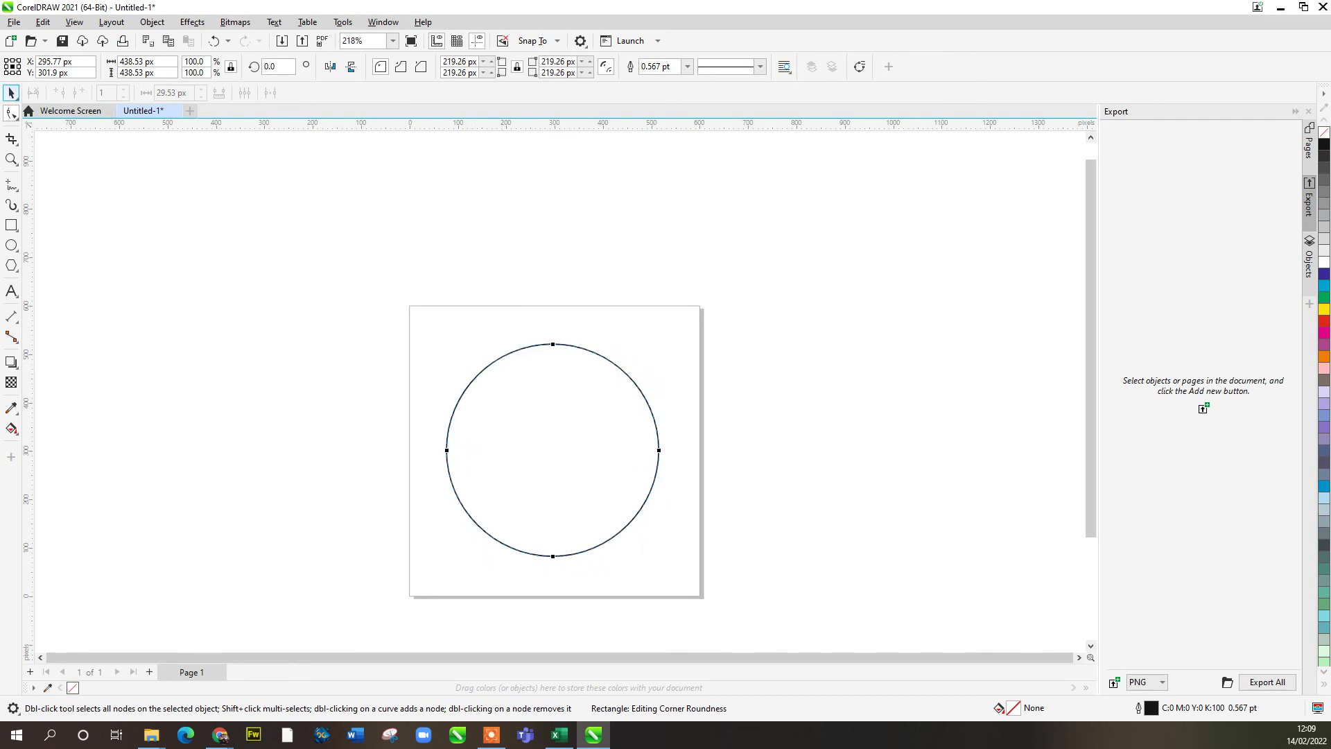
click(11, 92)
drag(478, 374, 147, 317)
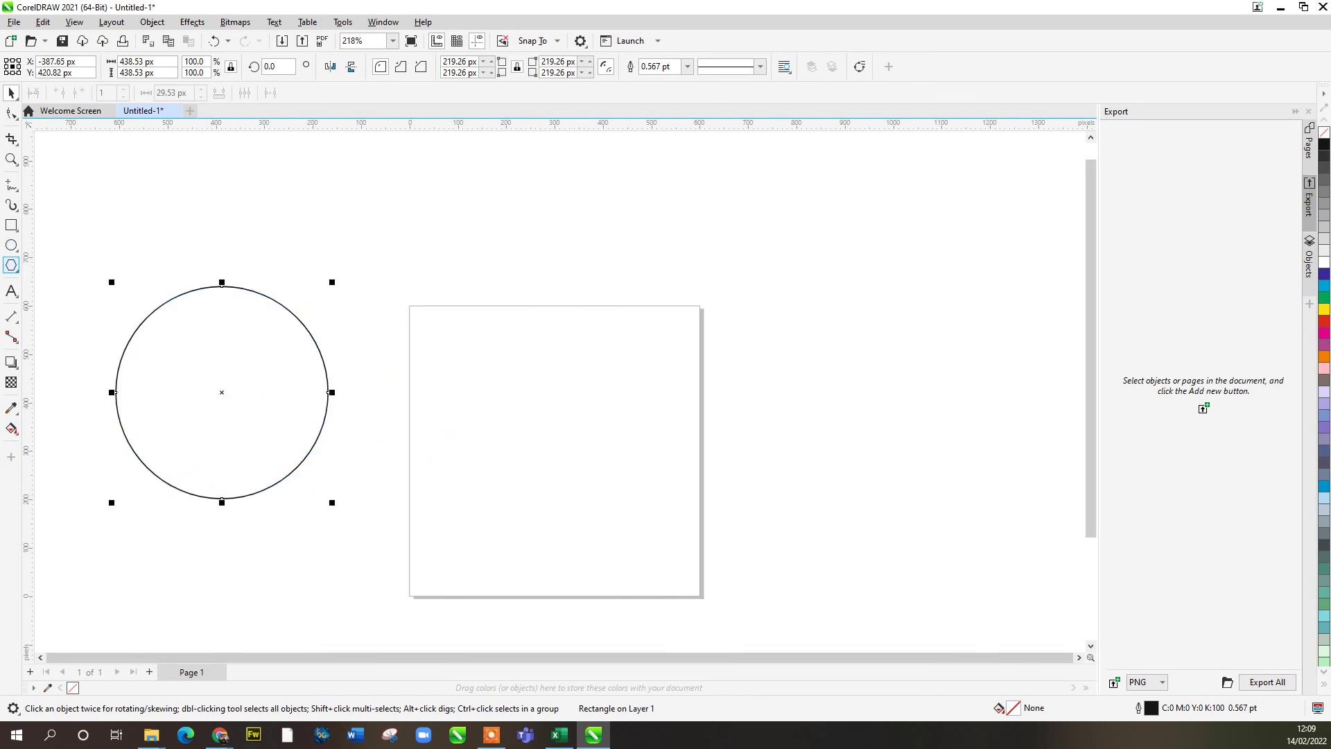
Step: Draw an ellipse about 125 by 128 px in the page's upper half and a circle about 206 px wide at its lower right
click(14, 247)
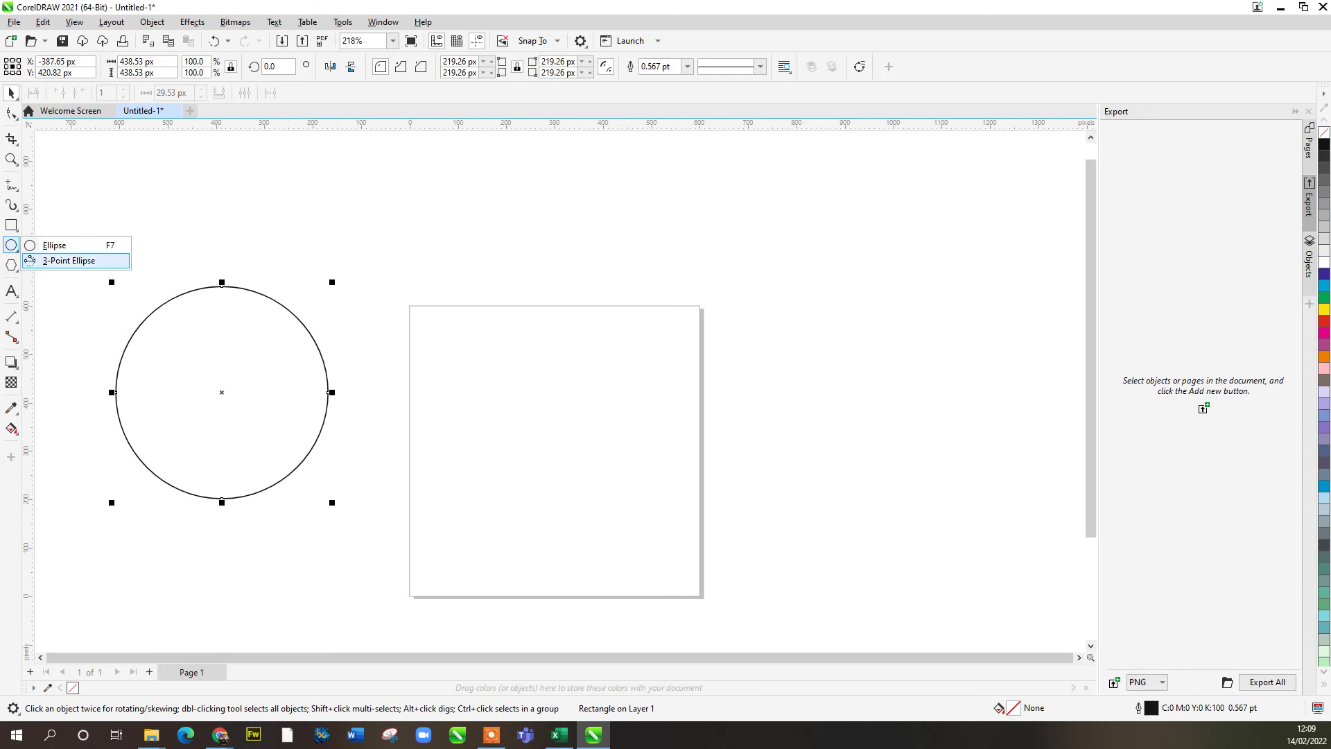
click(54, 245)
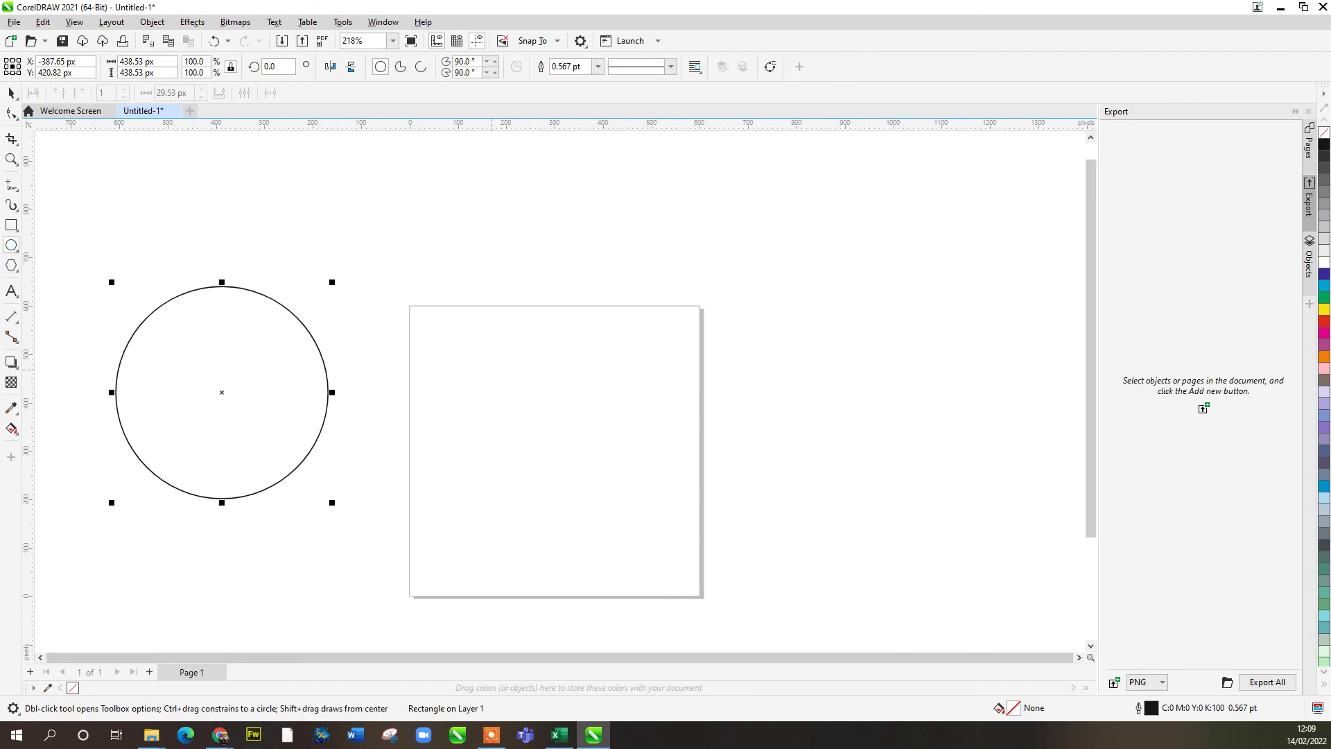
mouse_move(490, 370)
mouse_down()
mouse_move(725, 474)
mouse_move(807, 408)
mouse_move(847, 549)
mouse_move(652, 499)
mouse_move(632, 543)
mouse_move(609, 536)
mouse_move(662, 541)
mouse_move(598, 478)
mouse_move(663, 543)
mouse_move(520, 399)
mouse_move(552, 432)
mouse_up()
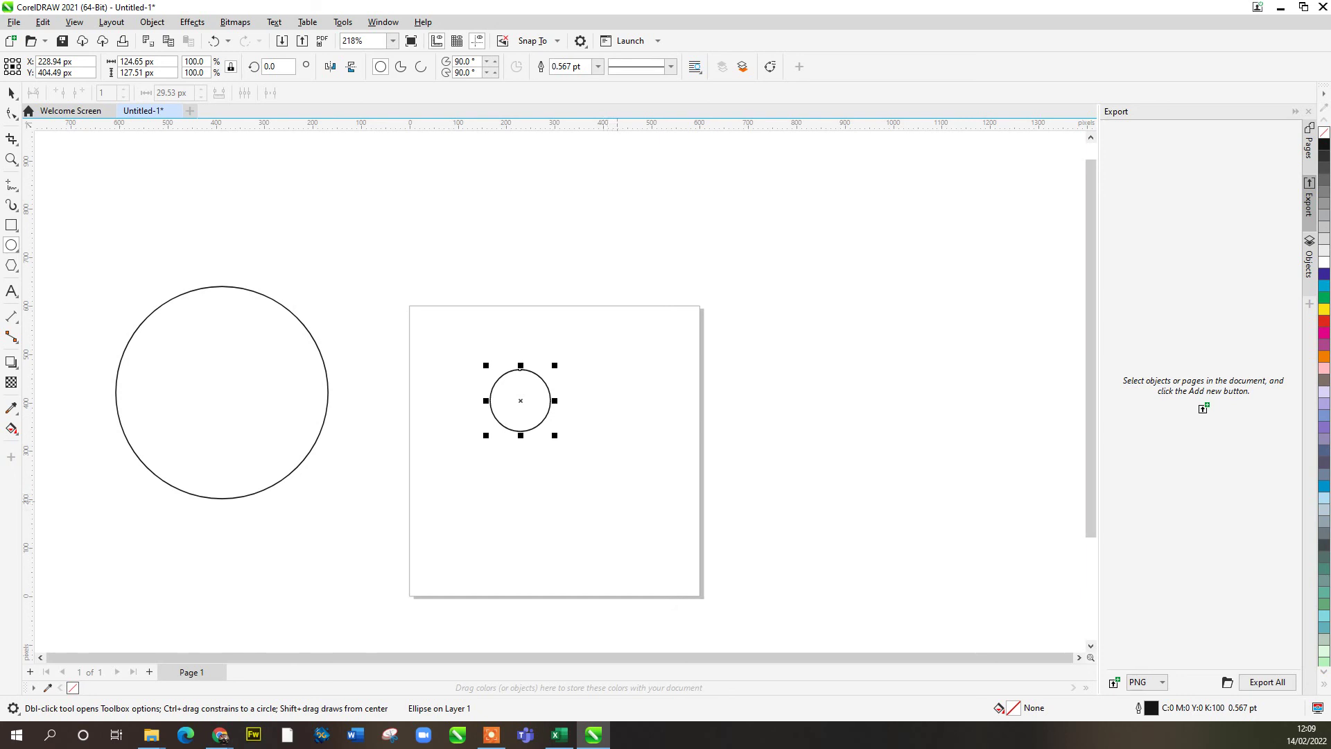
mouse_move(616, 500)
mouse_down()
mouse_move(767, 651)
mouse_move(669, 554)
mouse_up()
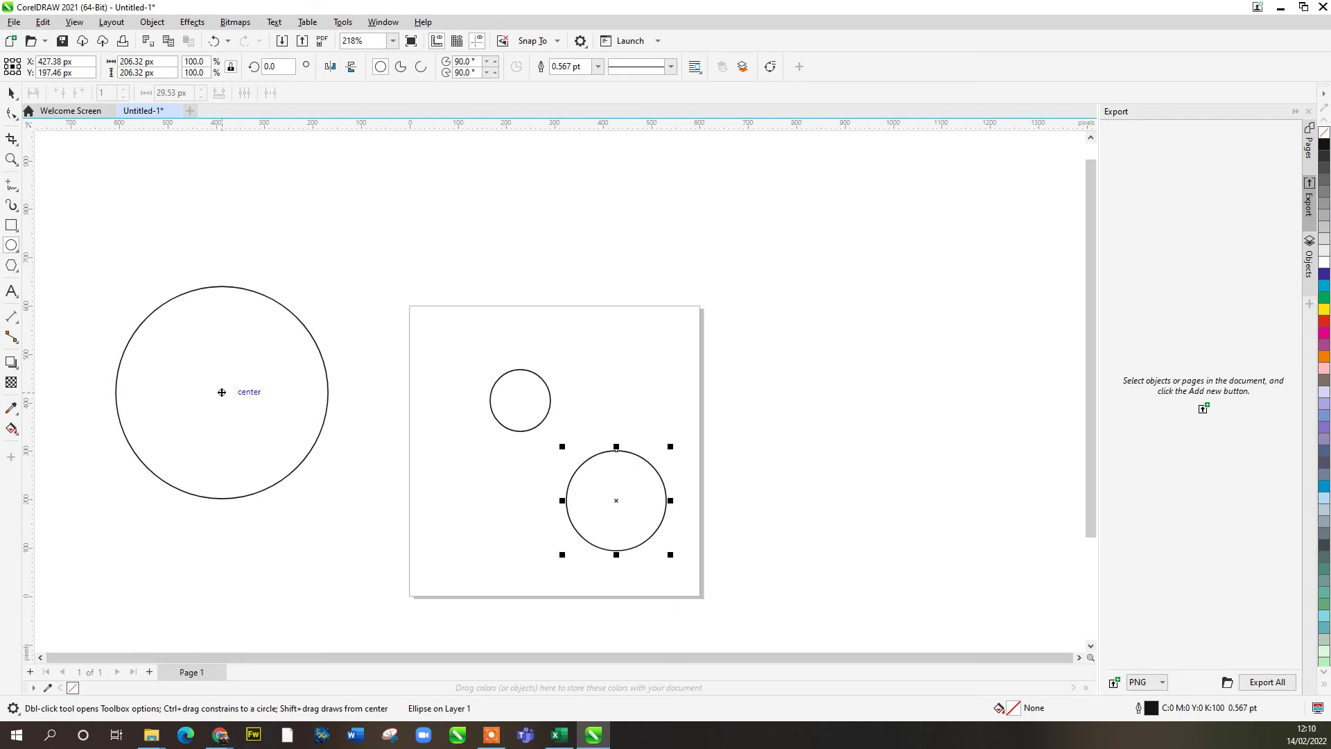
Step: Draw a circle about 372 px in diameter from the centre of the large circle beside the page, then deselect it
drag(221, 392, 316, 486)
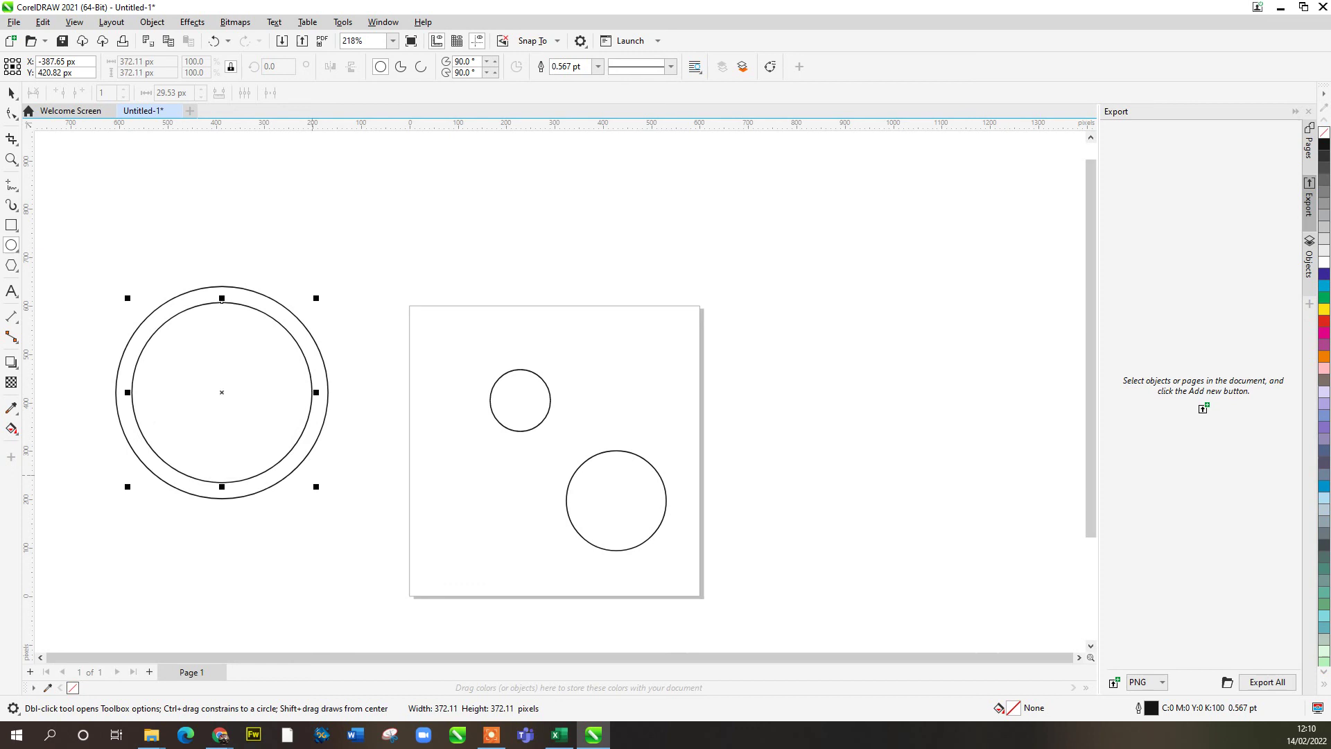
key(space)
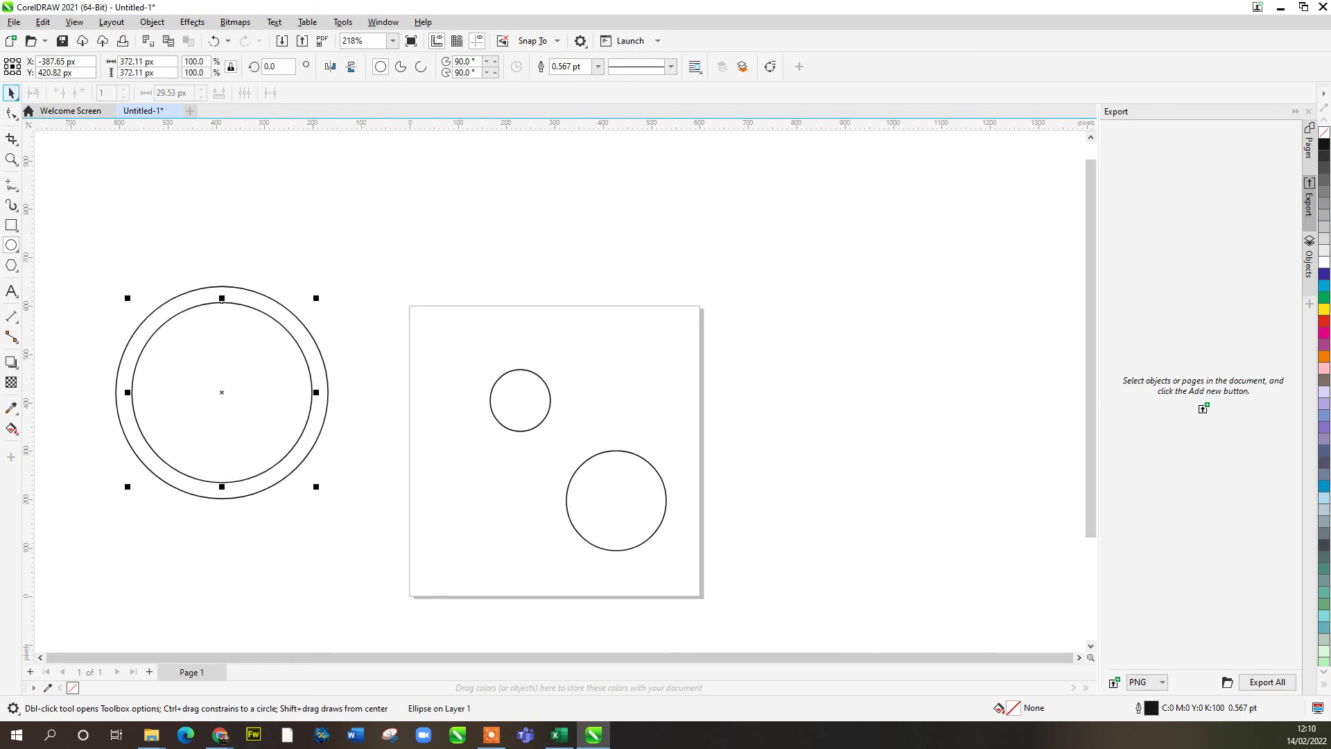
key(Escape)
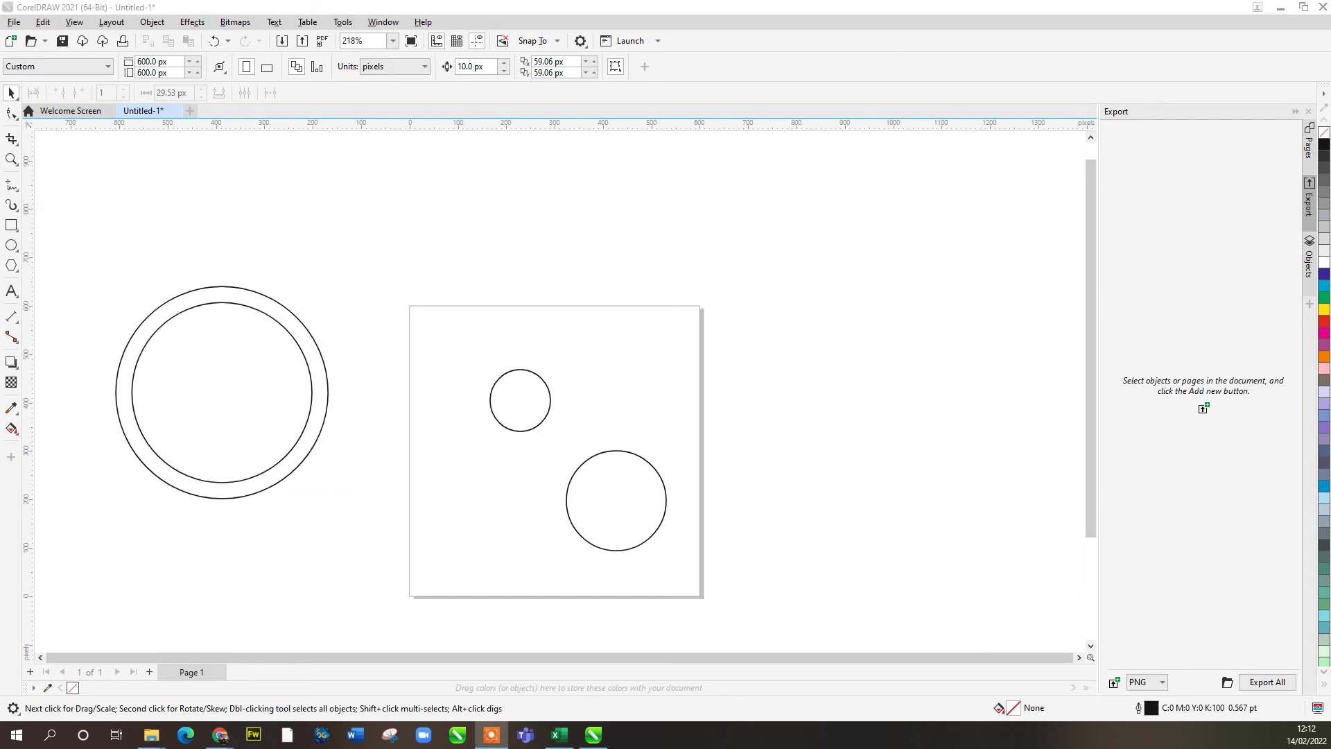
Step: Sketch three short, separate wavy lines above the page with the Freehand tool
click(593, 735)
click(11, 205)
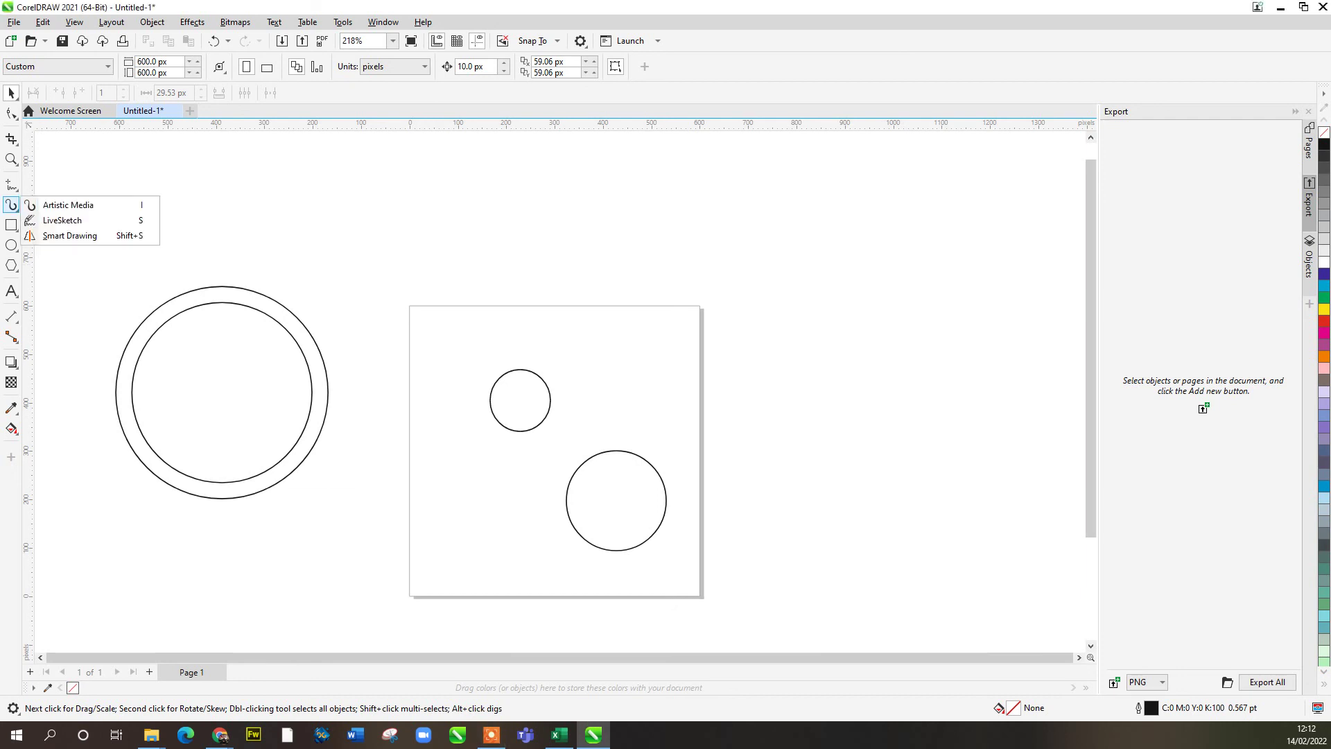
click(11, 184)
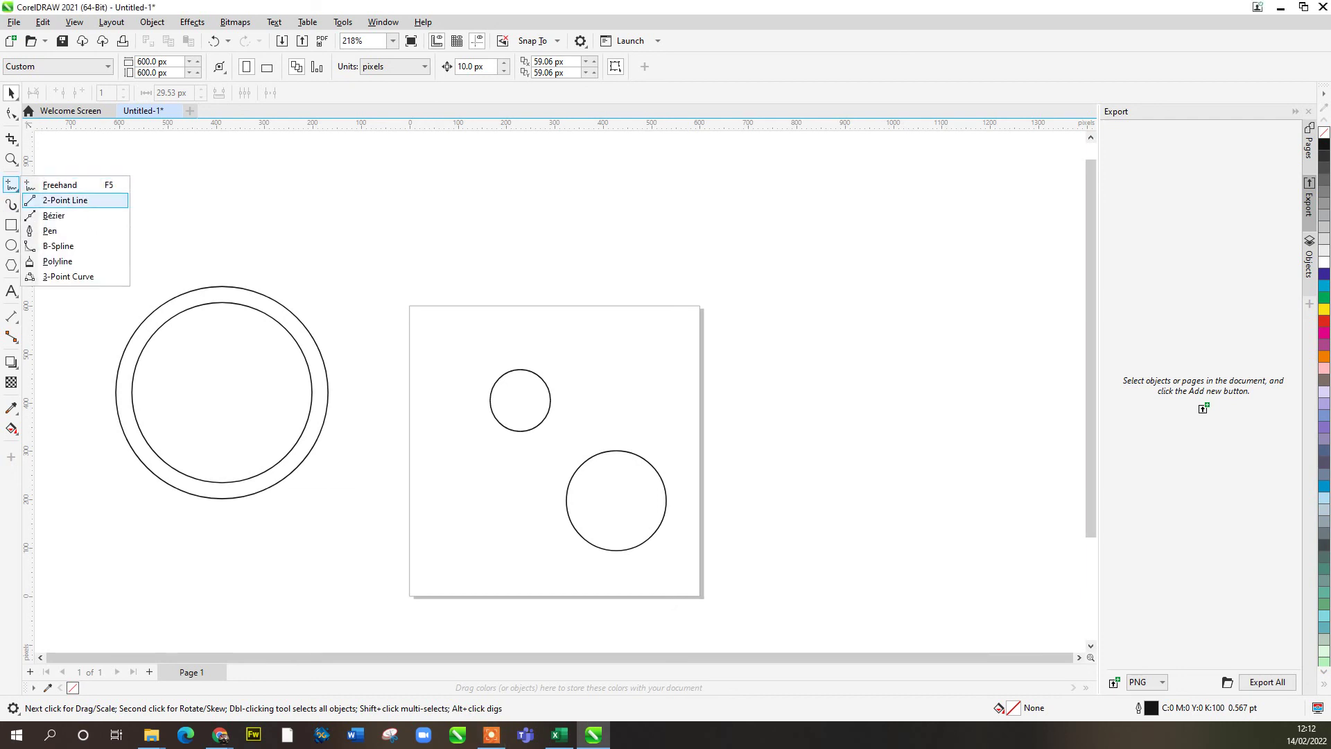
click(60, 184)
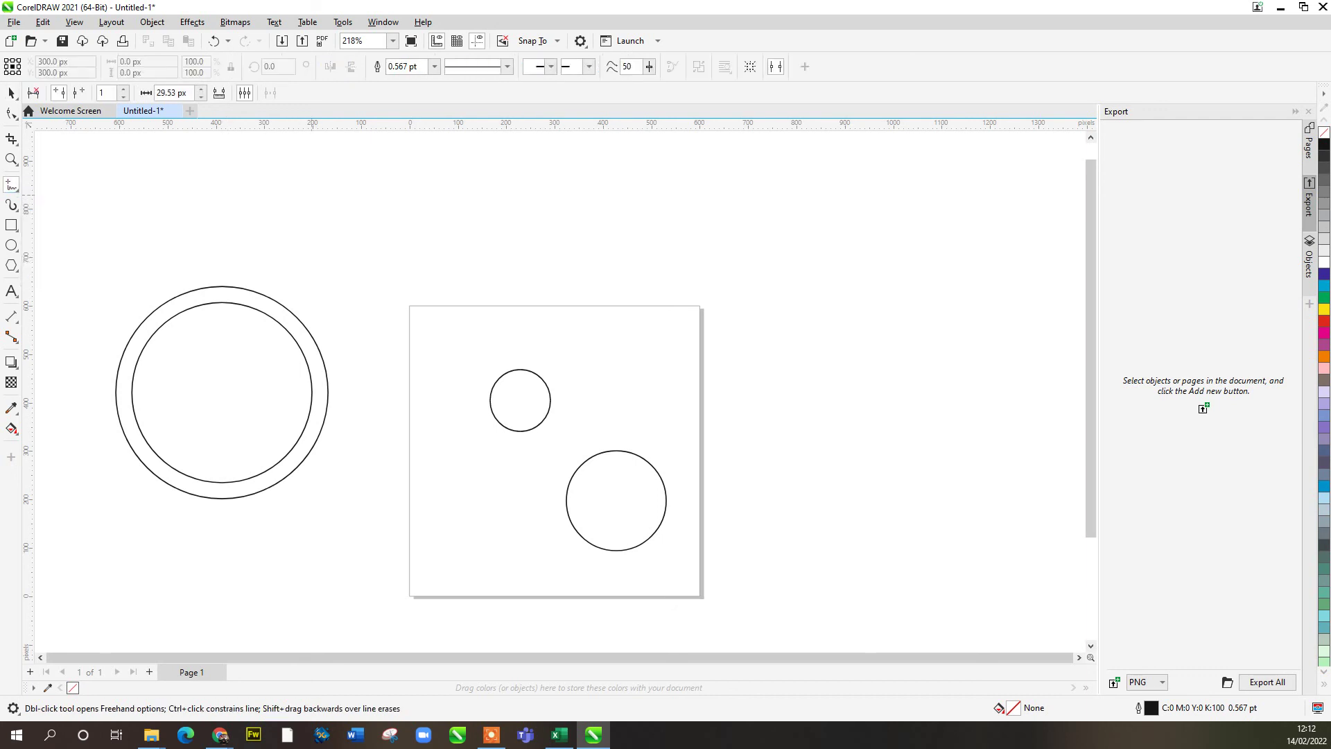
mouse_move(327, 190)
mouse_down()
mouse_move(370, 213)
mouse_move(479, 205)
mouse_move(526, 223)
mouse_up()
drag(560, 216, 682, 248)
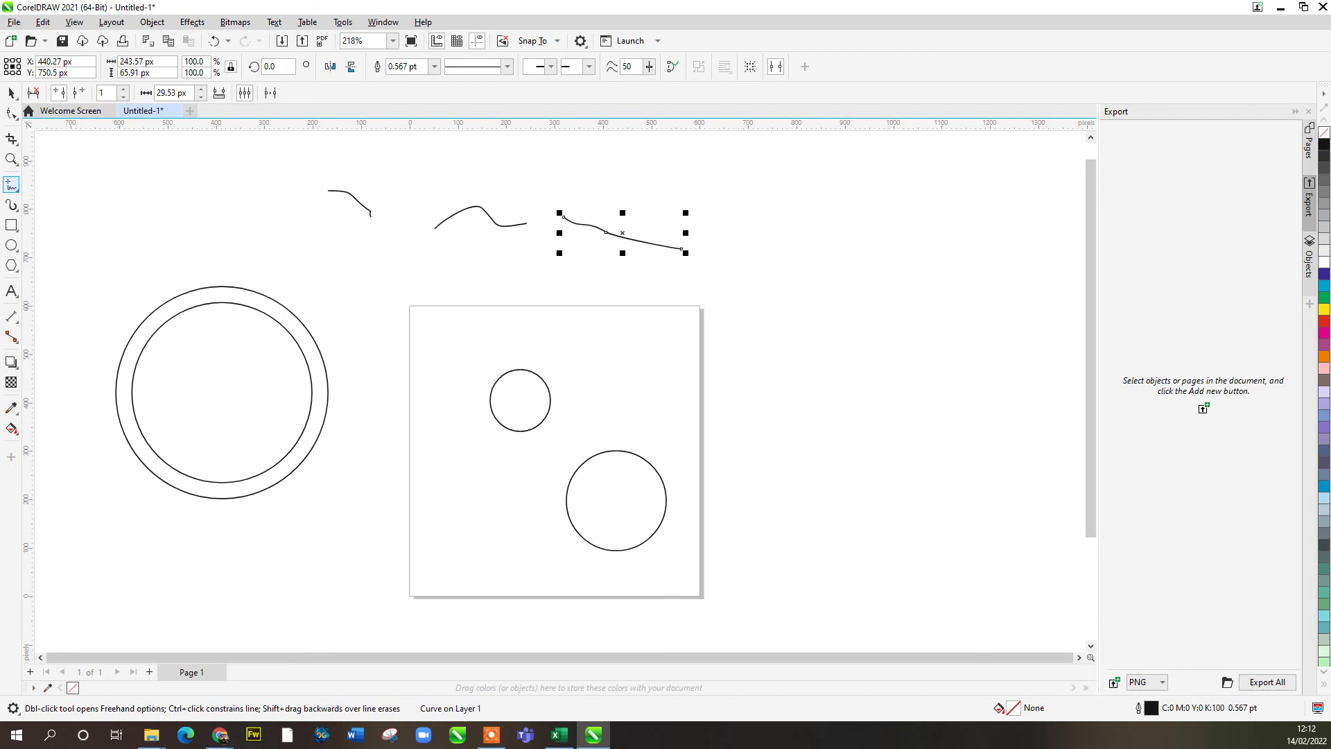
Step: Draw a closed, irregular curved shape across the page's upper-left corner with the Bézier tool
click(11, 184)
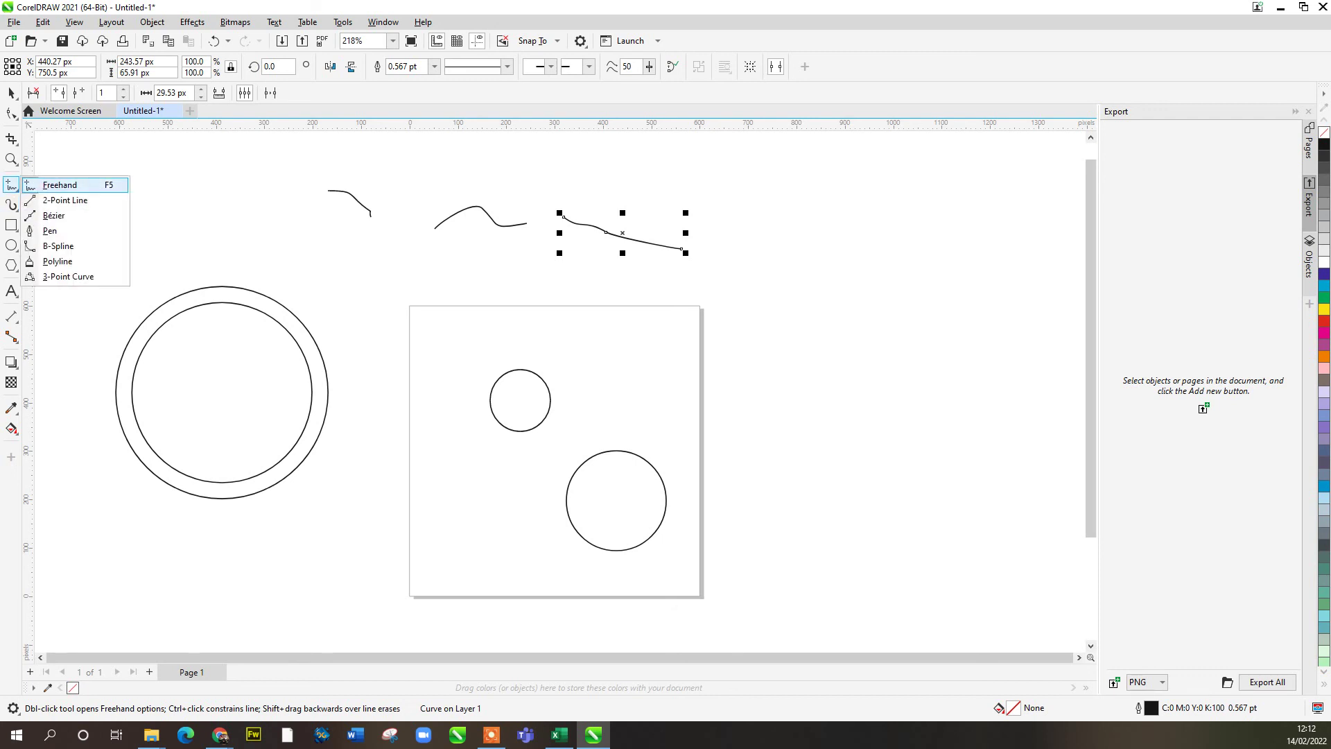
click(53, 215)
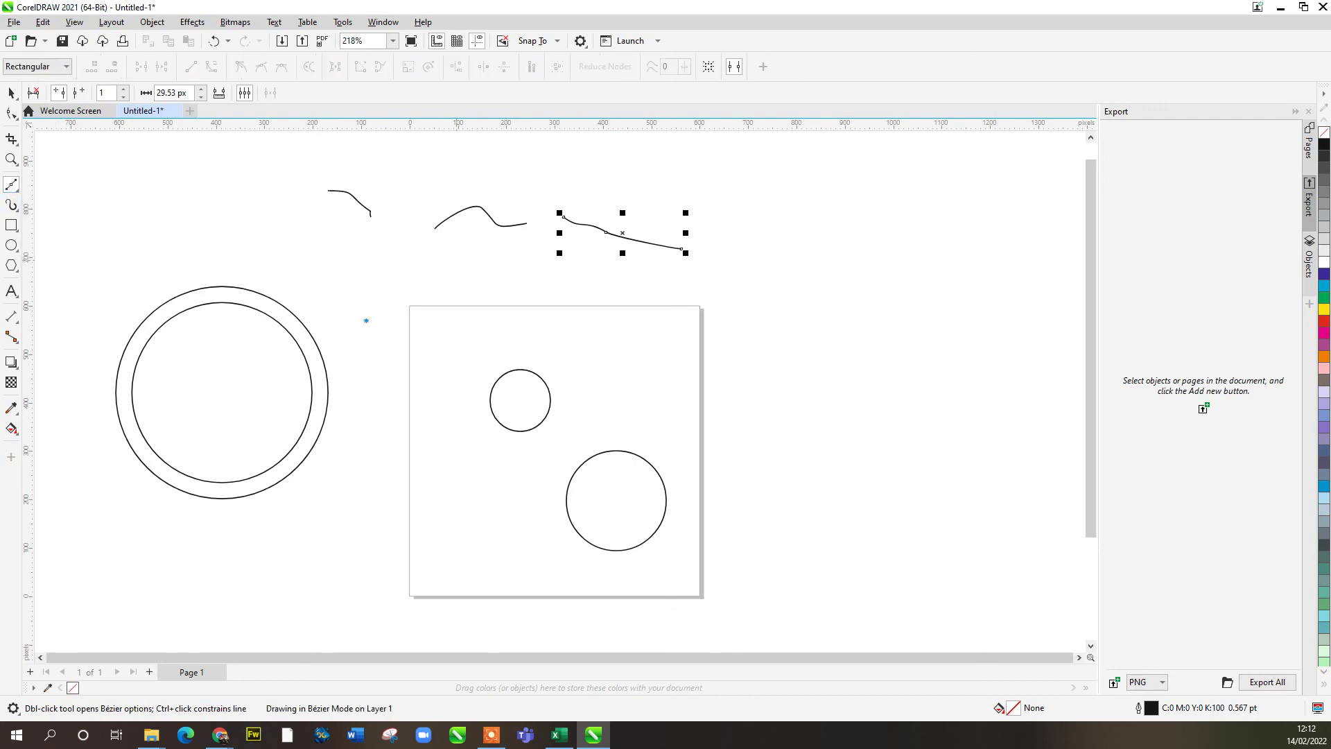
click(457, 259)
drag(456, 259, 505, 335)
drag(451, 367, 369, 388)
drag(382, 347, 347, 333)
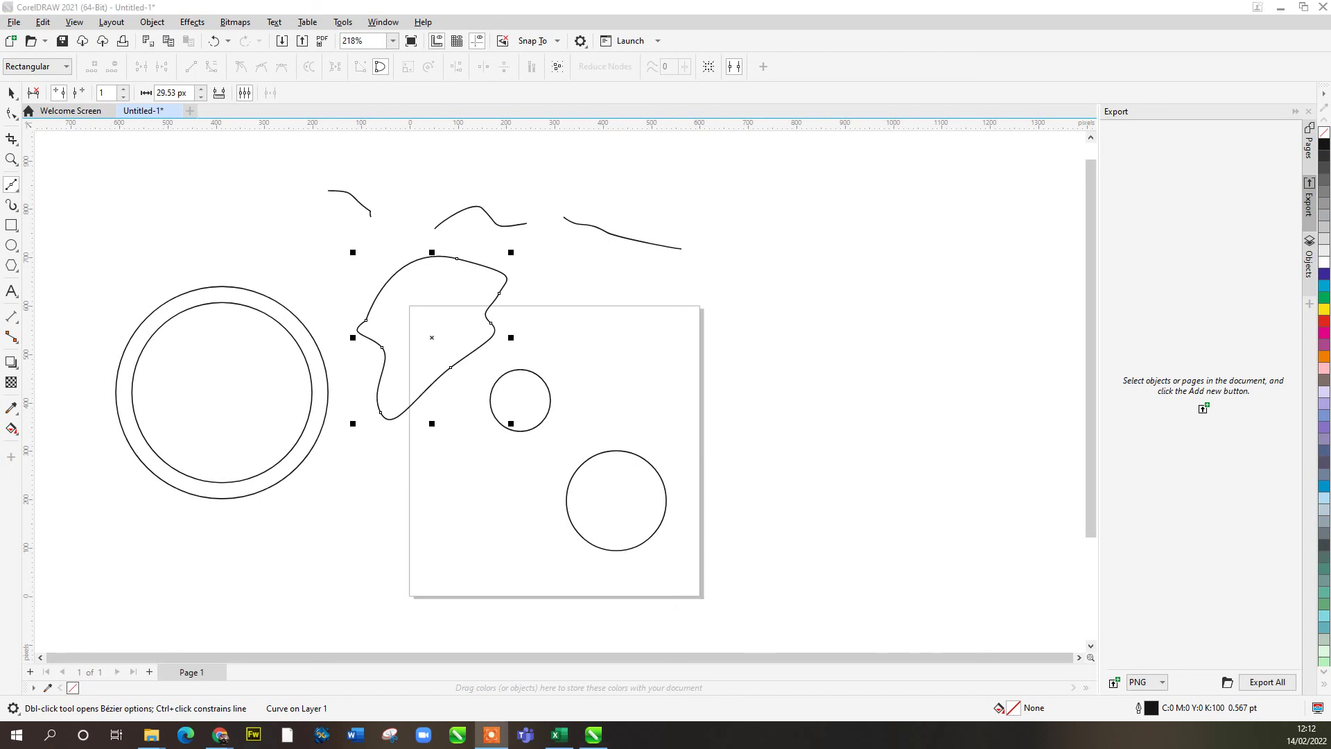
Step: Draw a wave banner from the common shapes, about 374 by 216 px, across the page's right edge and deepen its wave
click(12, 266)
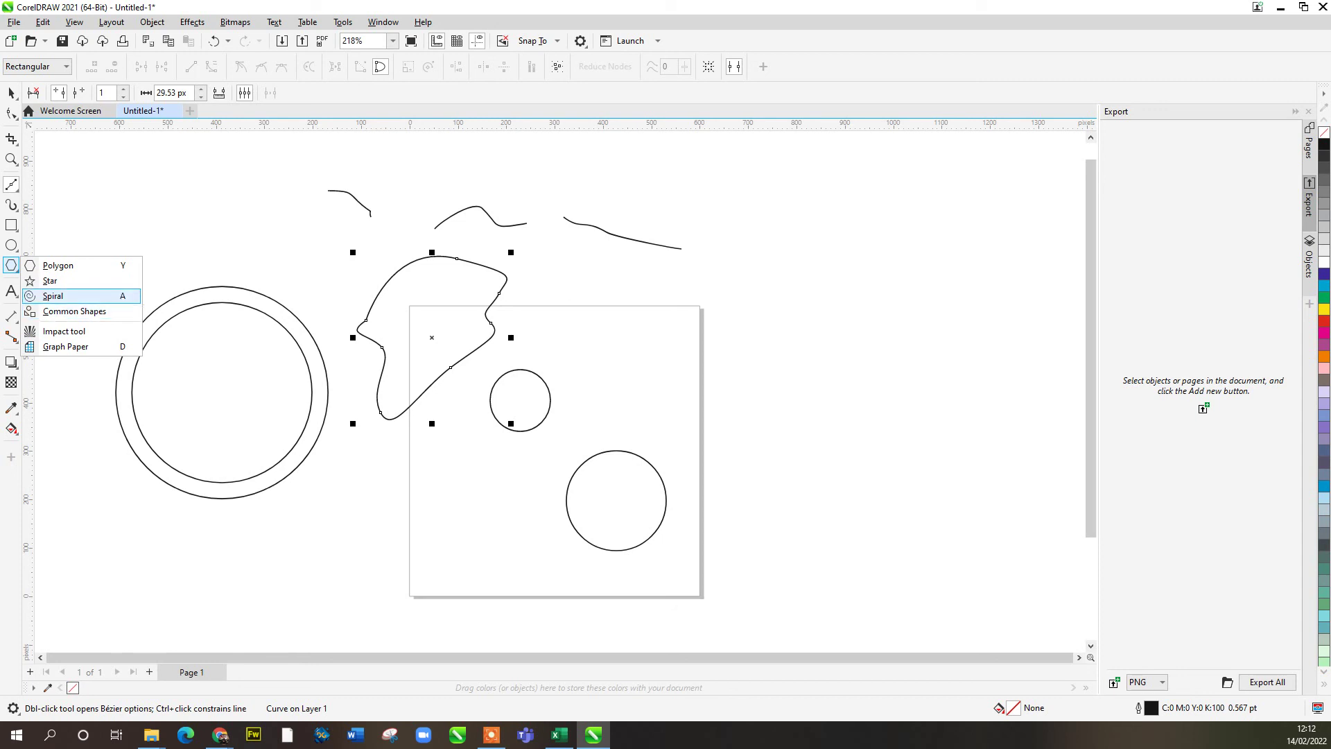
click(74, 310)
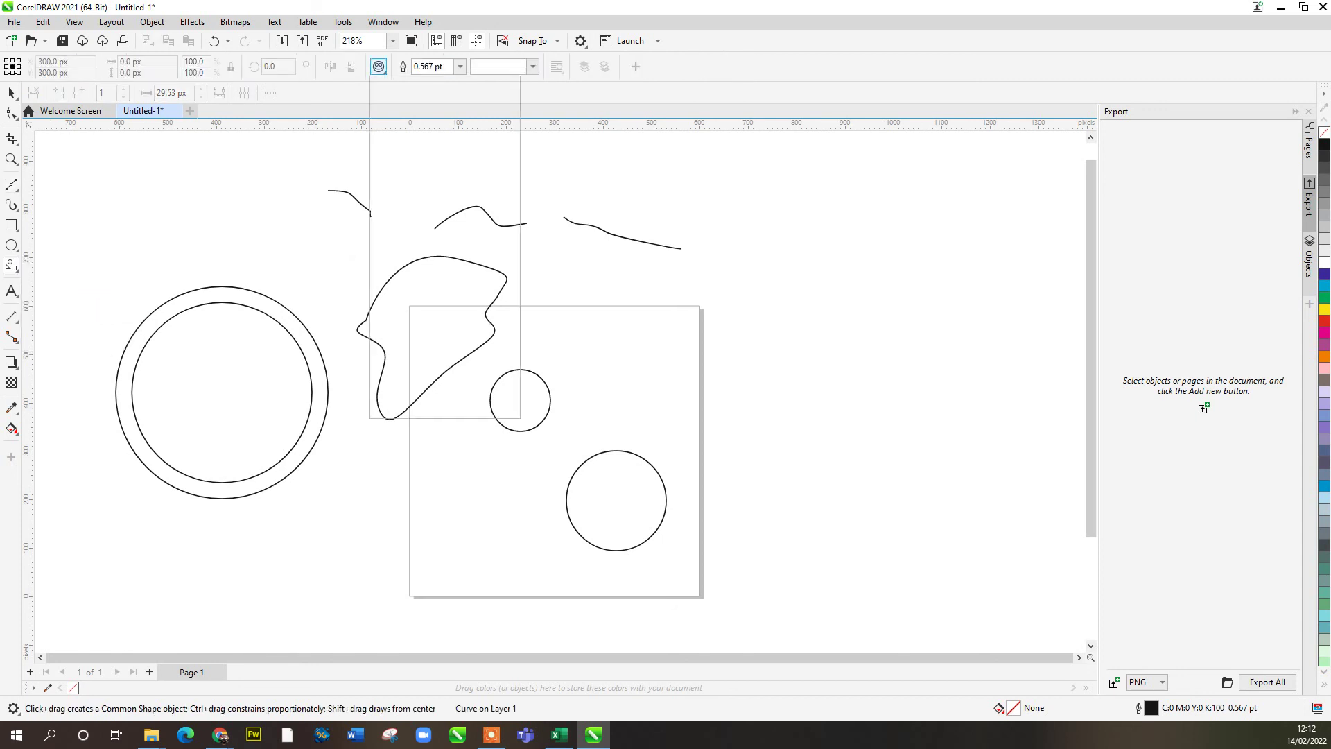
click(378, 66)
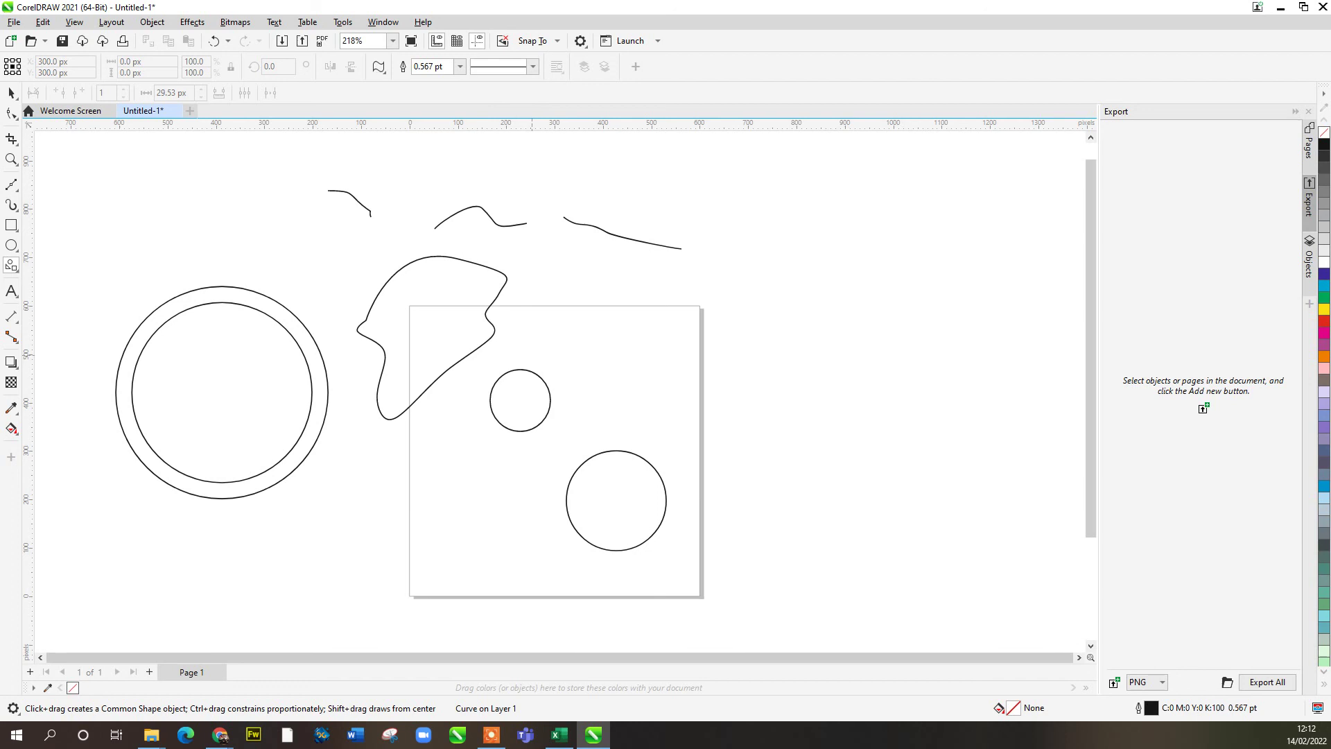
drag(663, 300, 852, 413)
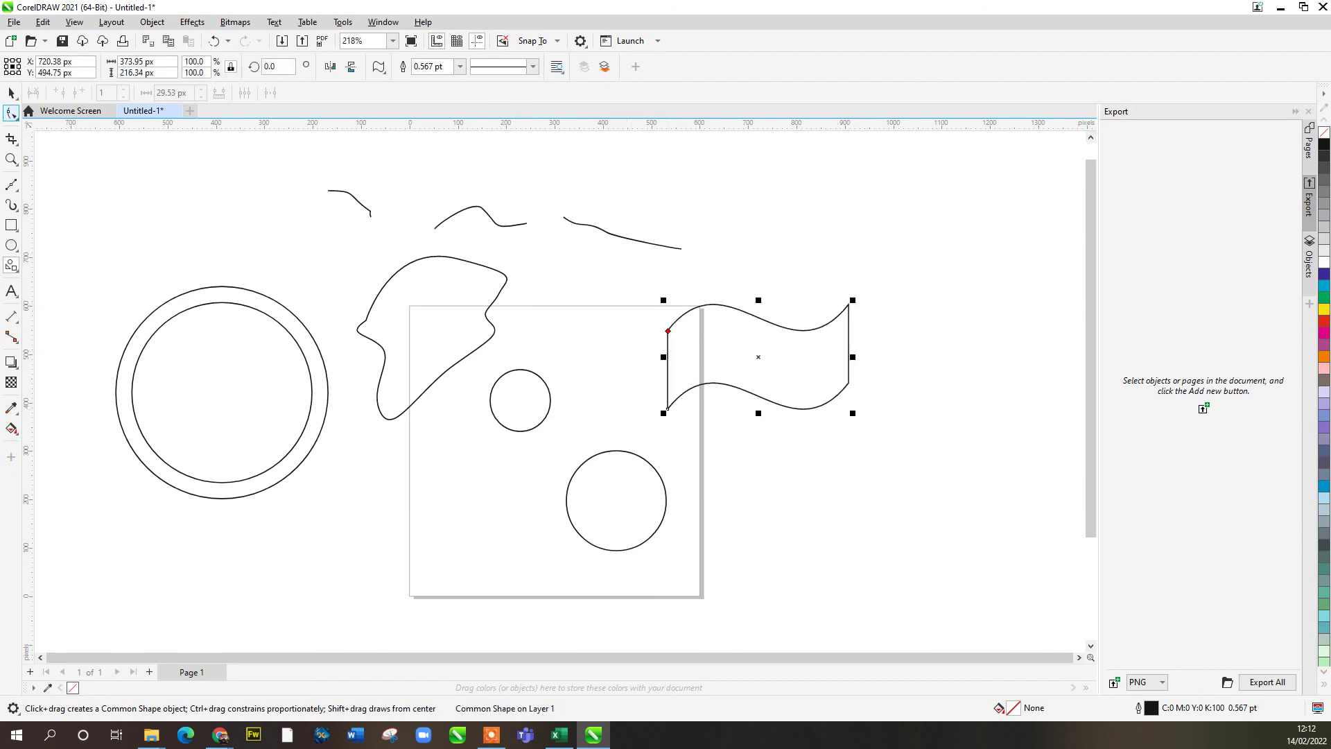
drag(668, 330, 667, 350)
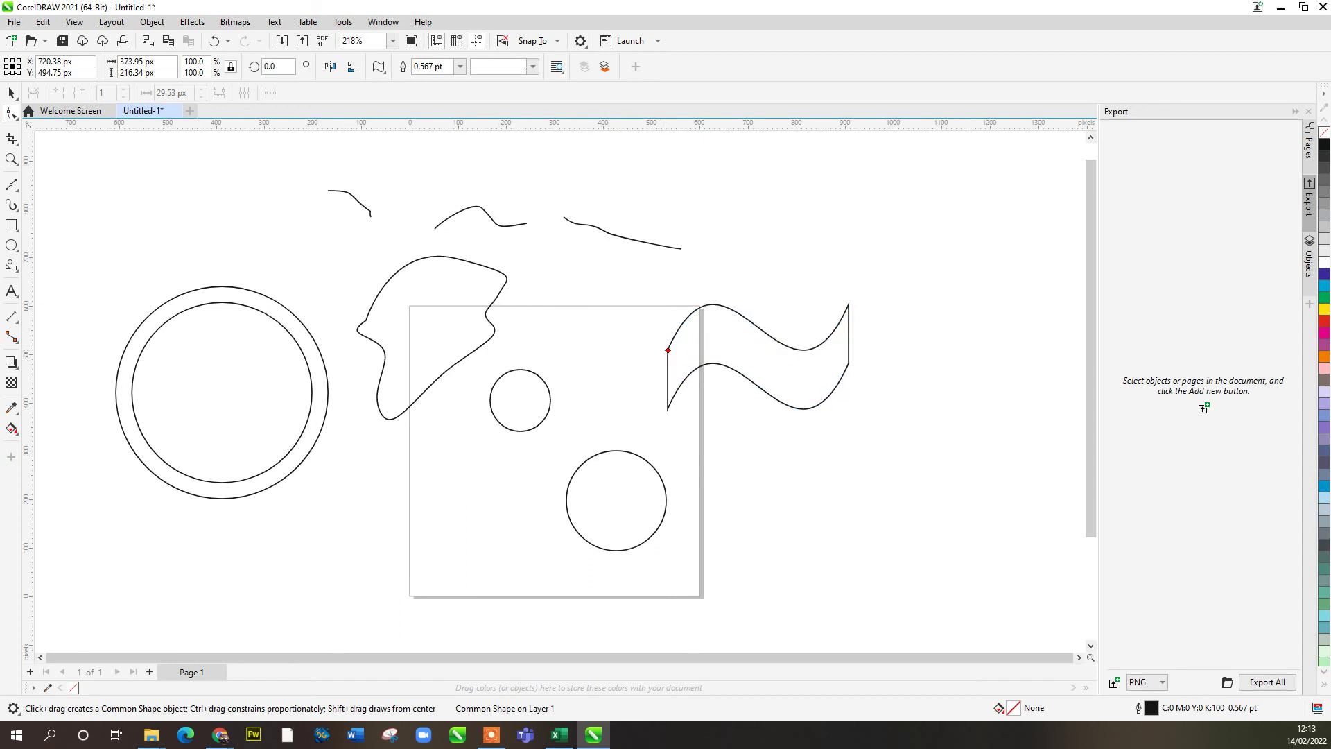
click(379, 66)
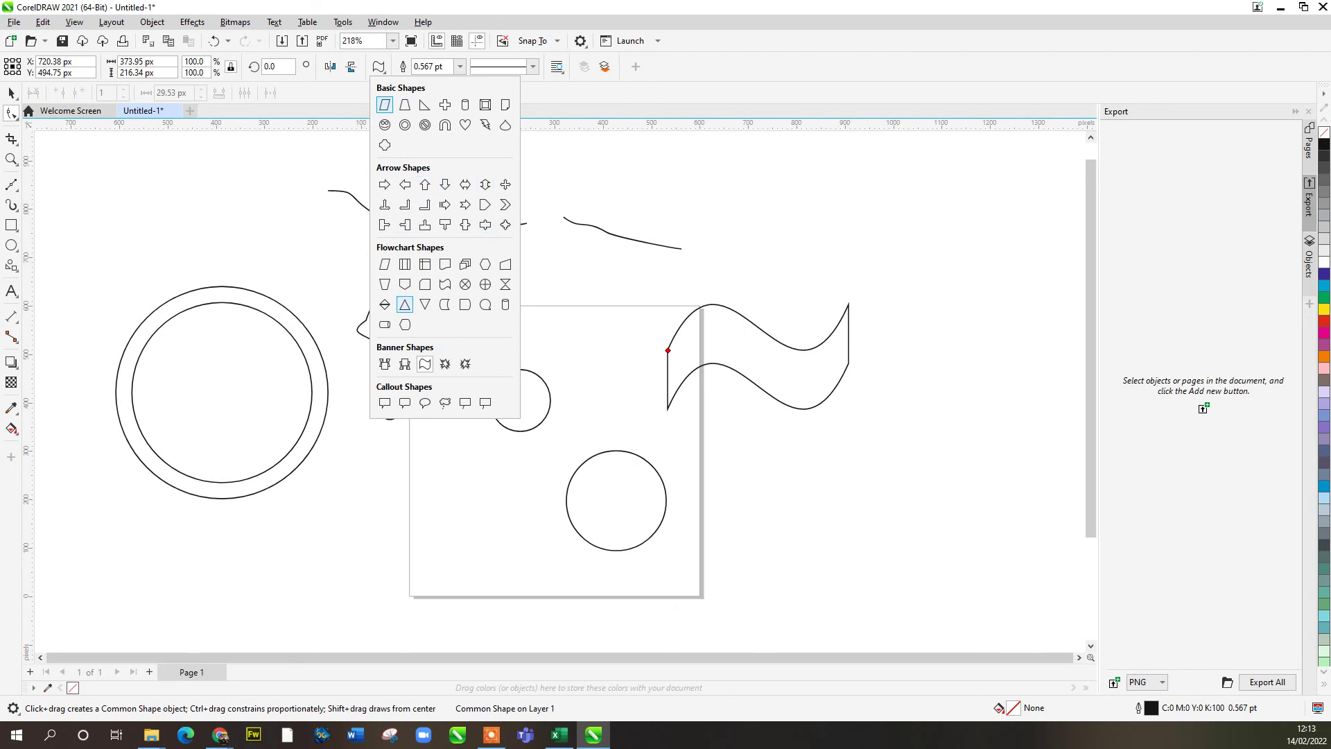
Step: Draw a five-pointed star about 267 px wide over the closed curve and pull its inner nodes inward to a sharpness of 75
click(11, 265)
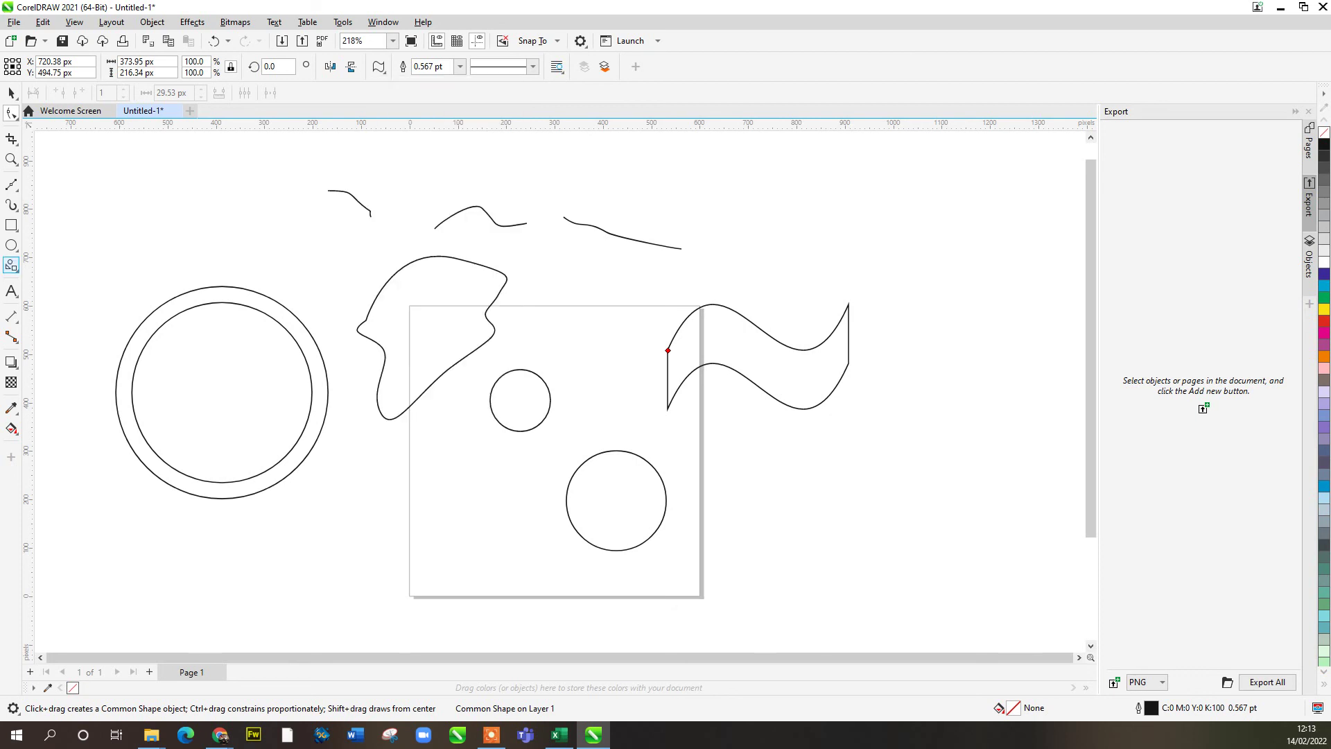
click(12, 266)
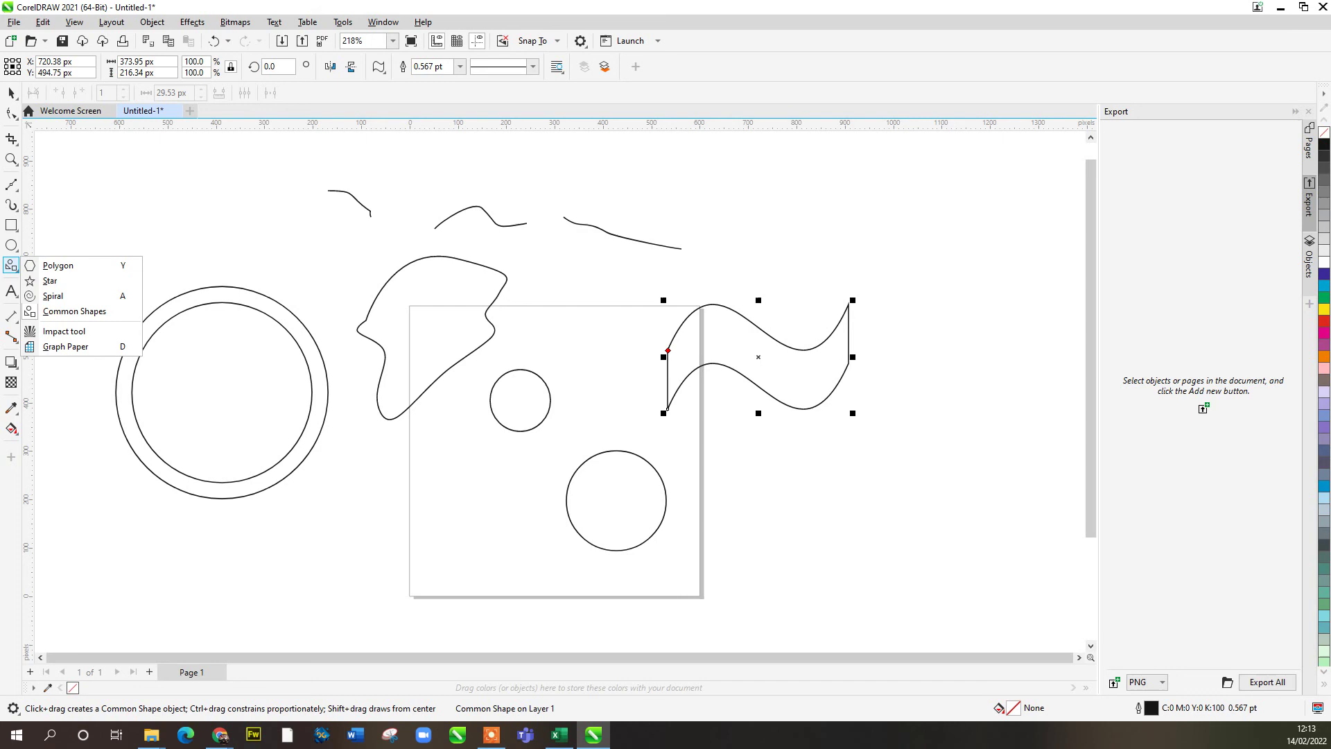
click(50, 281)
drag(342, 264, 479, 397)
key(F10)
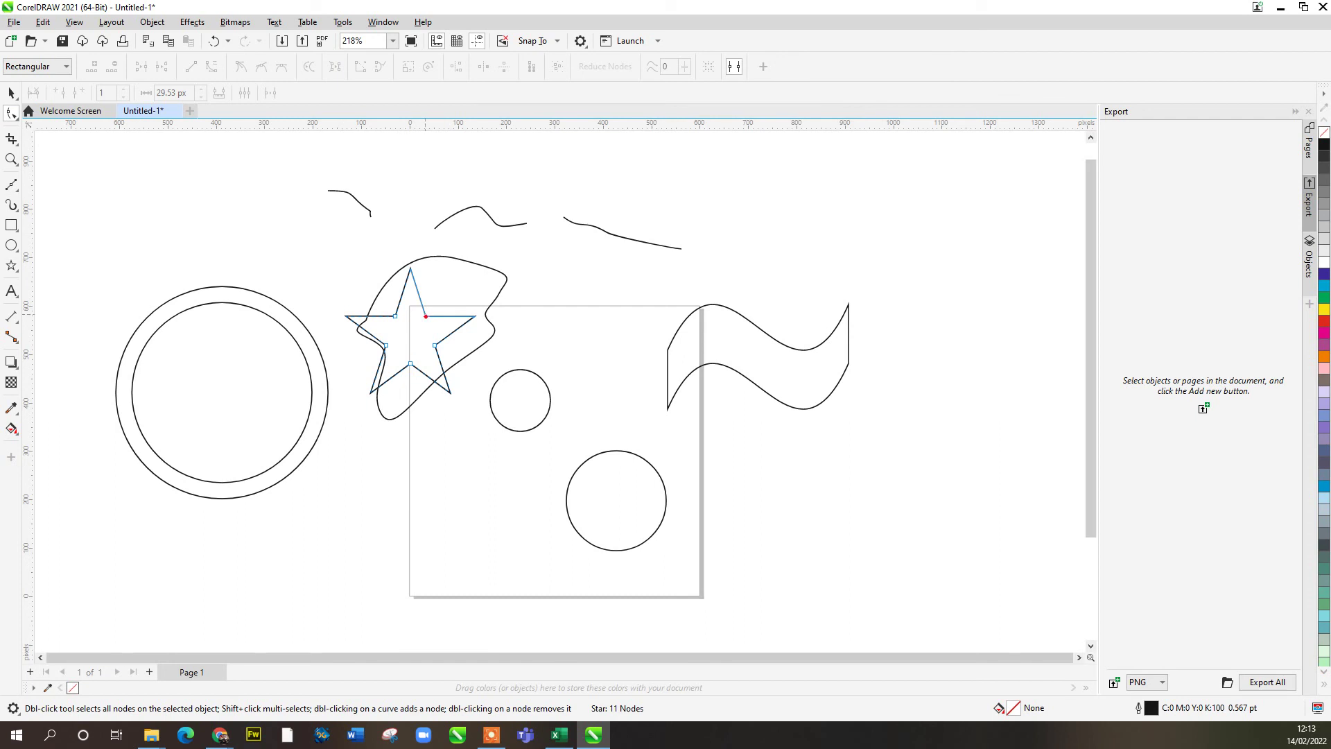
mouse_move(426, 316)
mouse_down()
mouse_move(432, 305)
mouse_move(419, 326)
mouse_up()
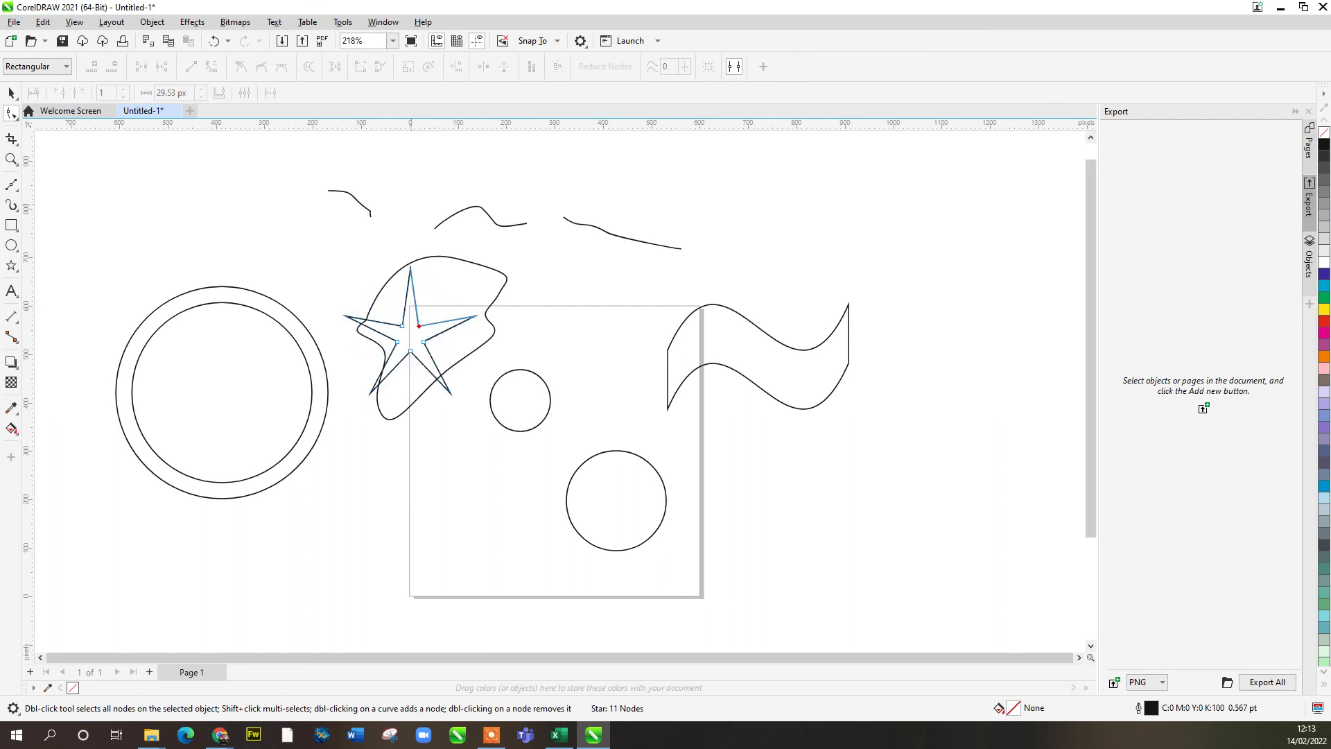
Step: Move the star to the page's upper-right area and set its number of points to 6
click(11, 93)
drag(430, 357, 610, 340)
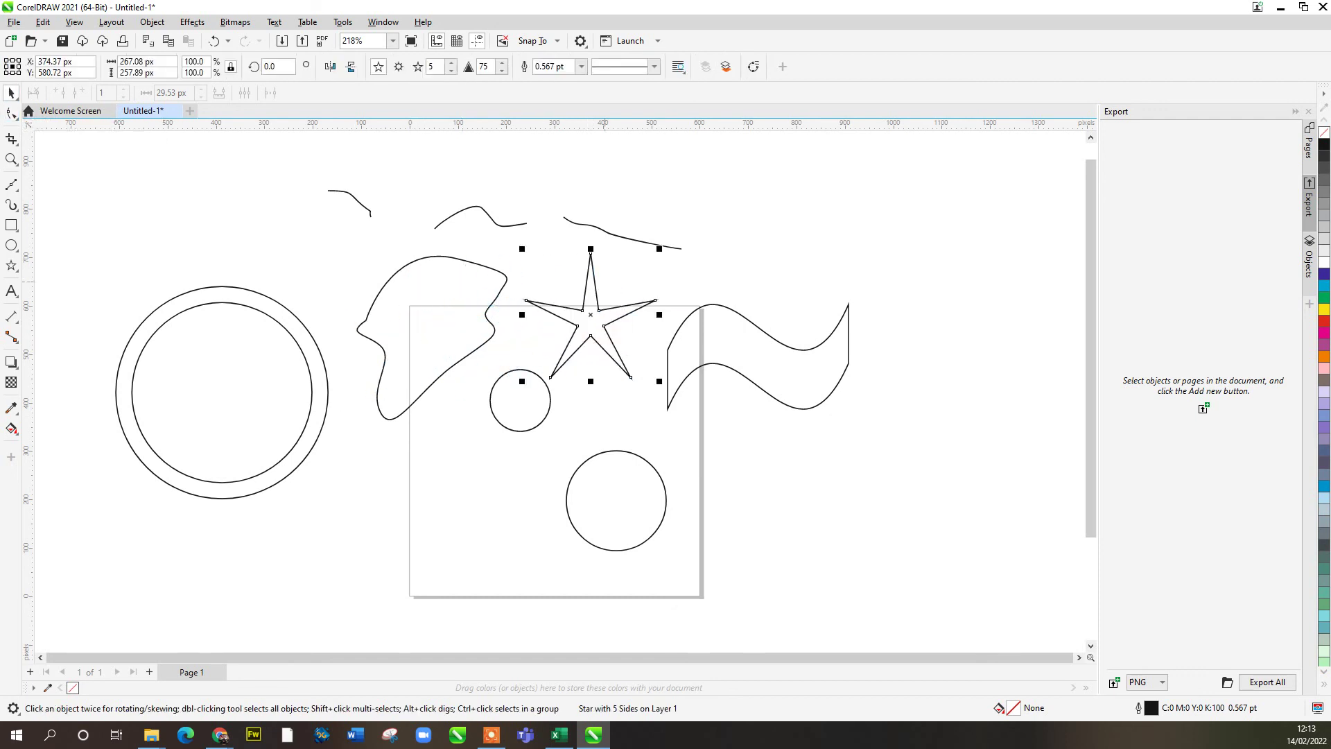
click(451, 62)
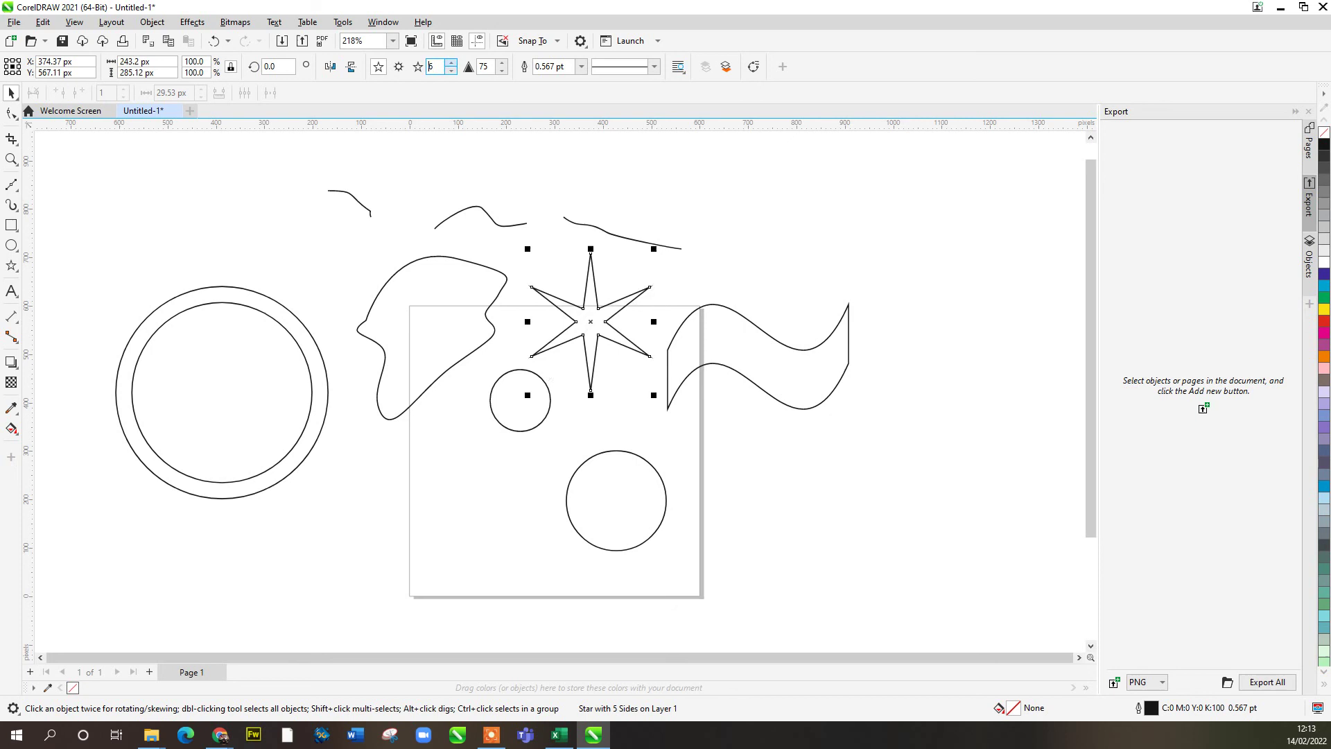
Step: Set the star's number of points to 9 and its sharpness to 61
click(451, 62)
click(451, 63)
click(451, 63)
click(502, 70)
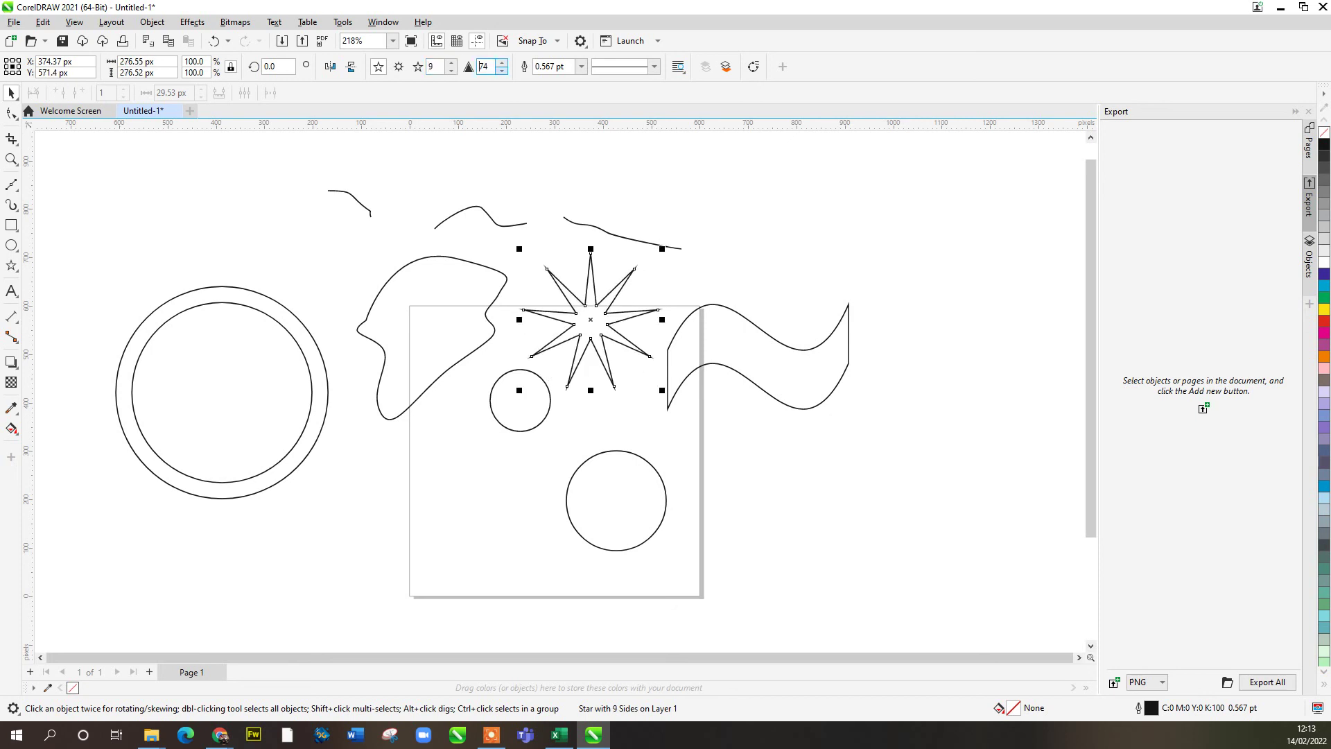
click(502, 70)
click(502, 70)
click(502, 70)
click(501, 70)
click(502, 70)
click(502, 70)
click(502, 70)
click(501, 70)
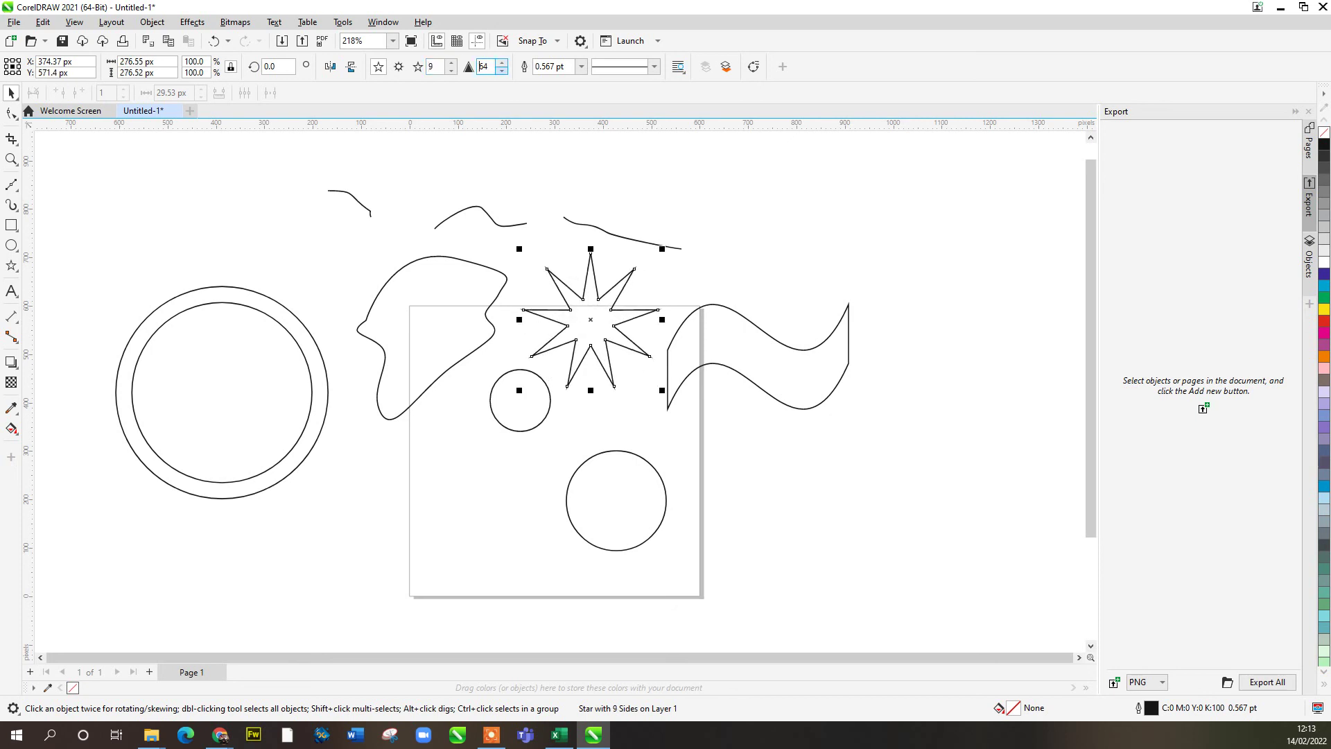
click(502, 70)
click(502, 70)
click(502, 70)
click(502, 70)
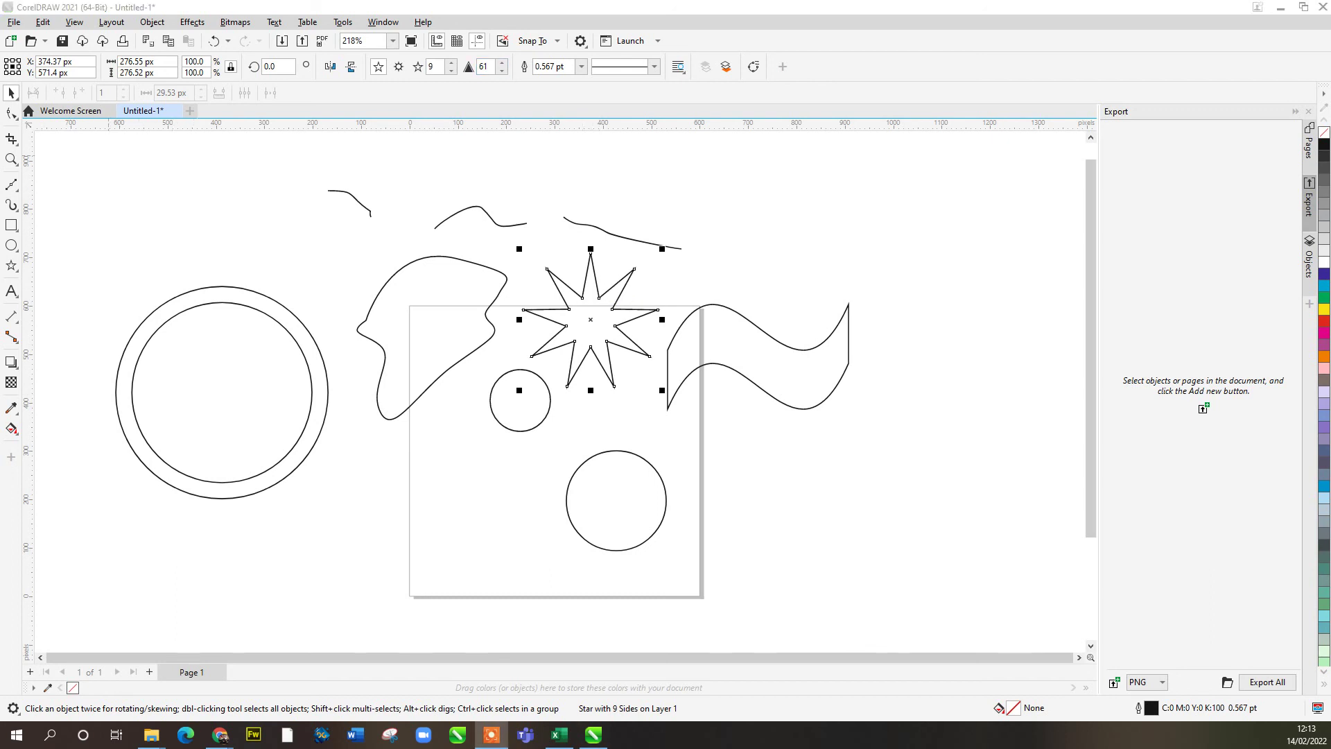
Step: Delete all the practice shapes and curves in the document
key(ctrl+a)
key(Delete)
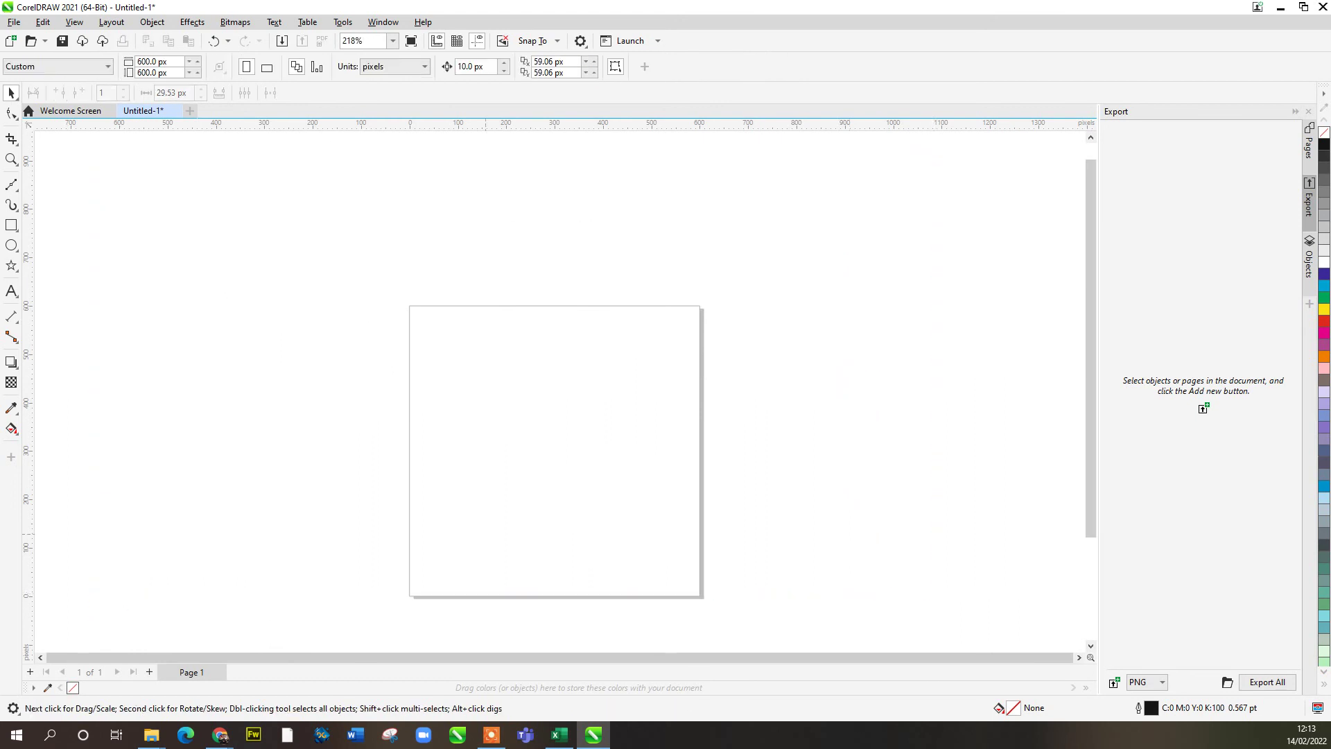
Step: Add a paragraph text frame about 410 by 275 px over the page's upper-left corner containing "dgtetagdsaghfdgsdhddsfhfdshfh"
key(F8)
click(15, 295)
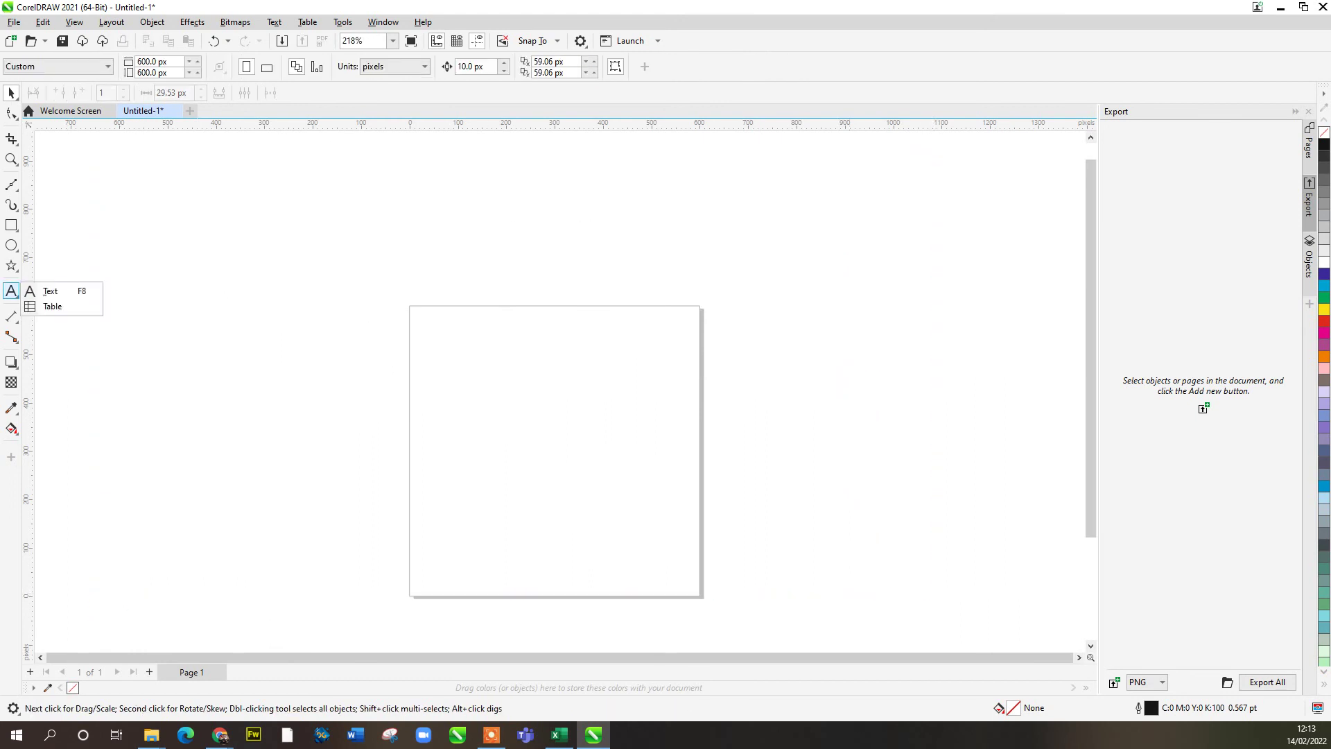
click(50, 291)
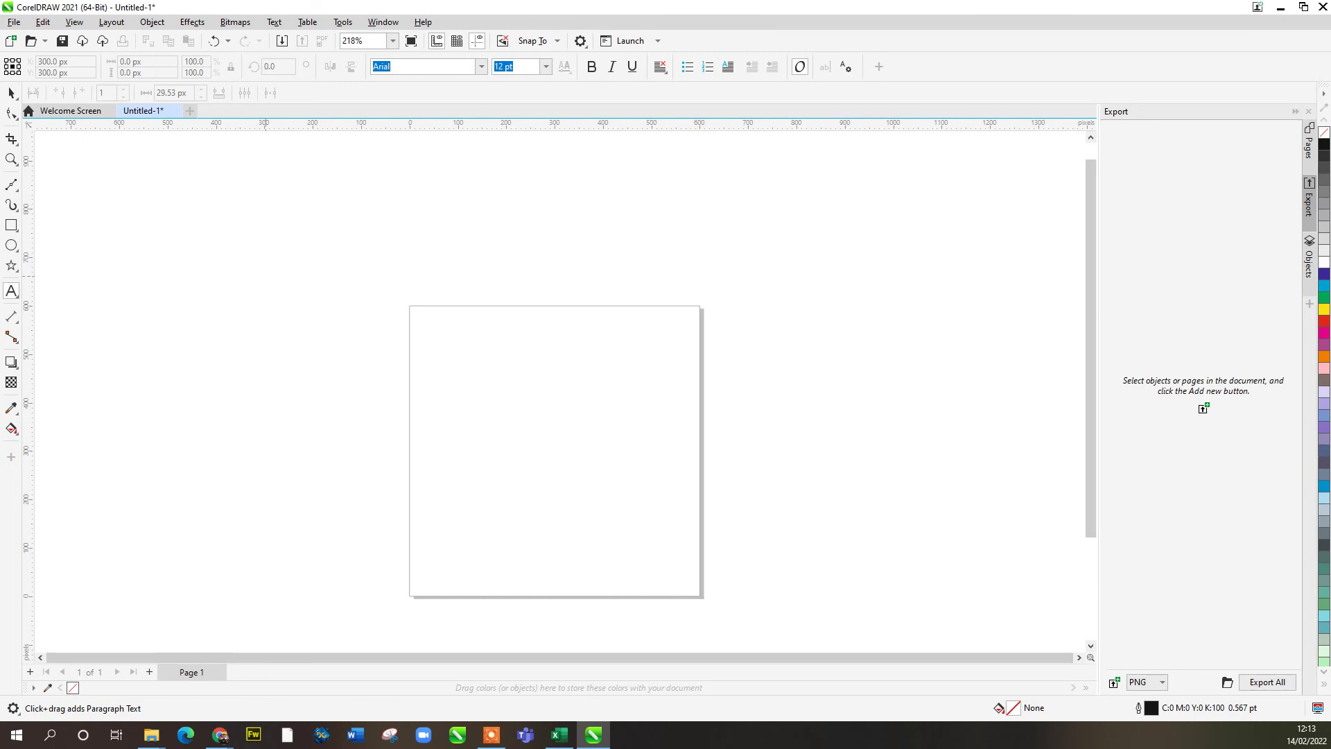
drag(286, 250, 485, 383)
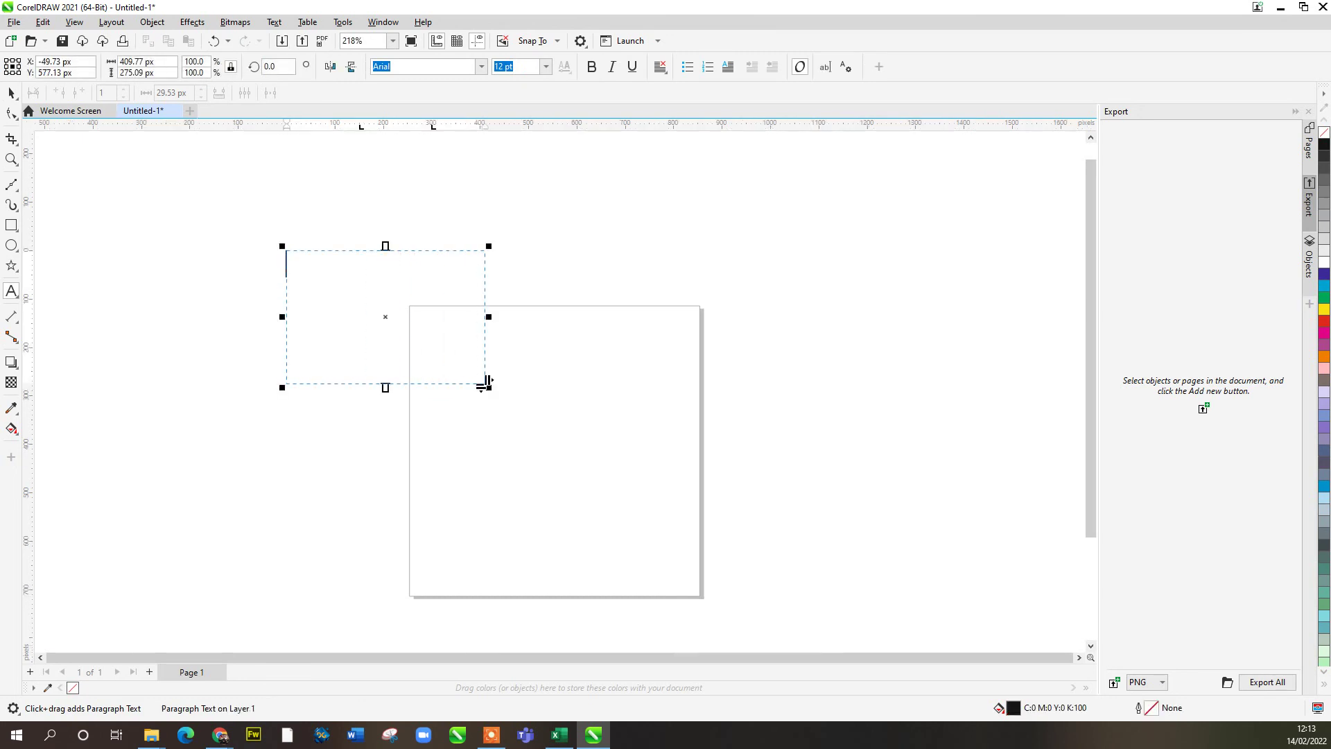
text(dgtetagdsaghfdgsdhddsfhfdshfh)
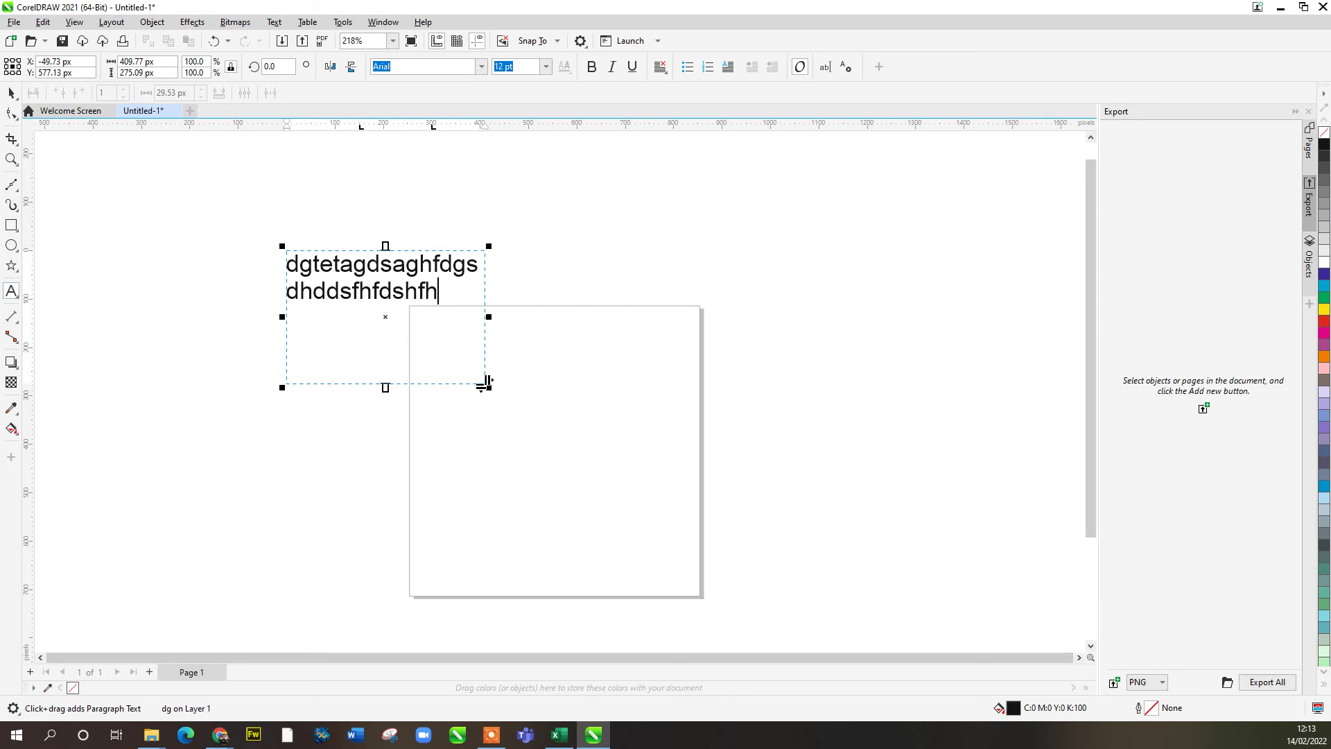
Step: Add the artistic text "ASKADY" above the page's upper-right area
click(552, 254)
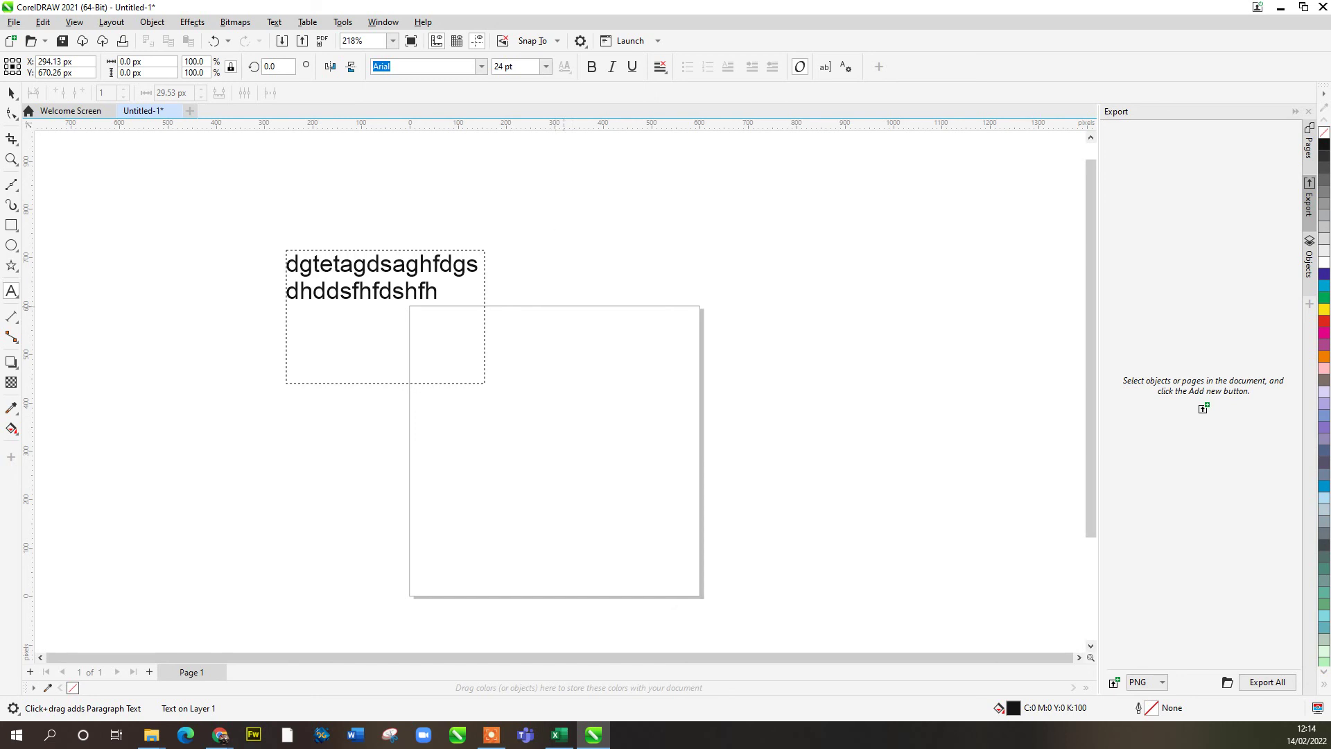
text(ASK)
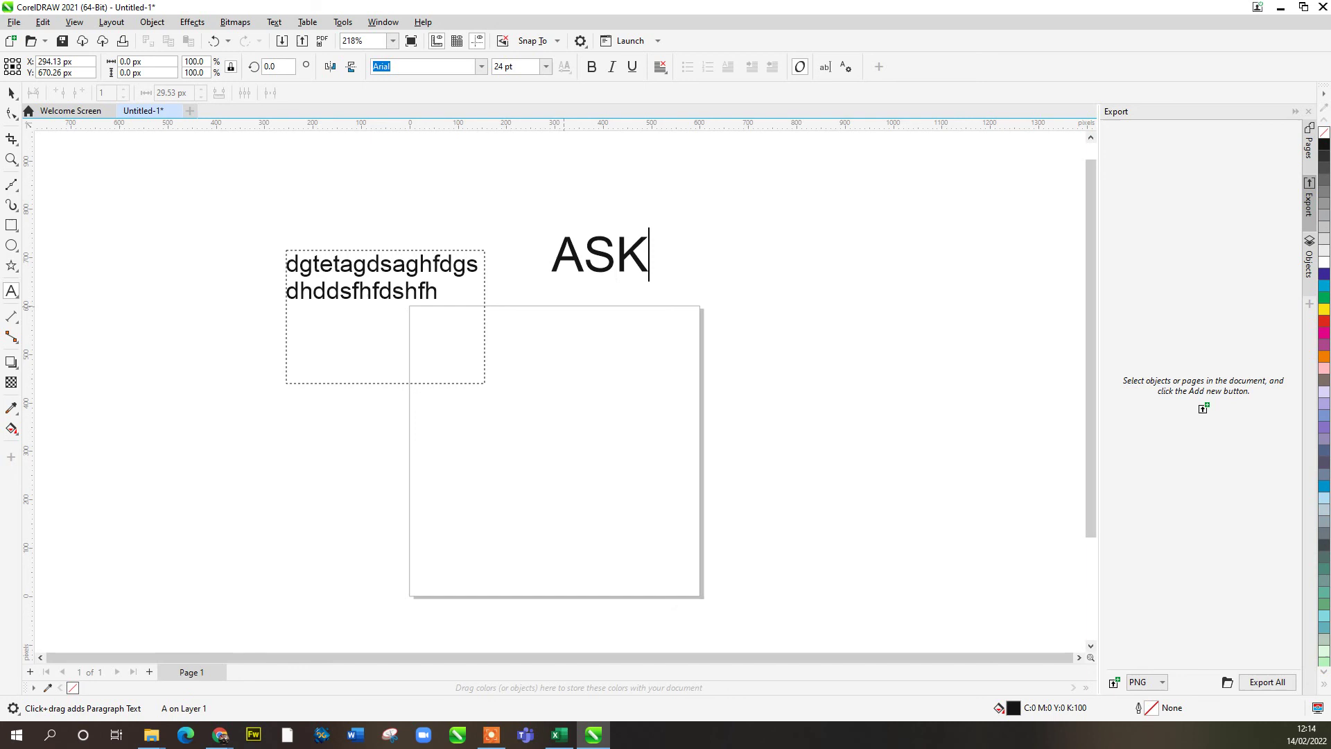
text(ADY)
key(ctrl+space)
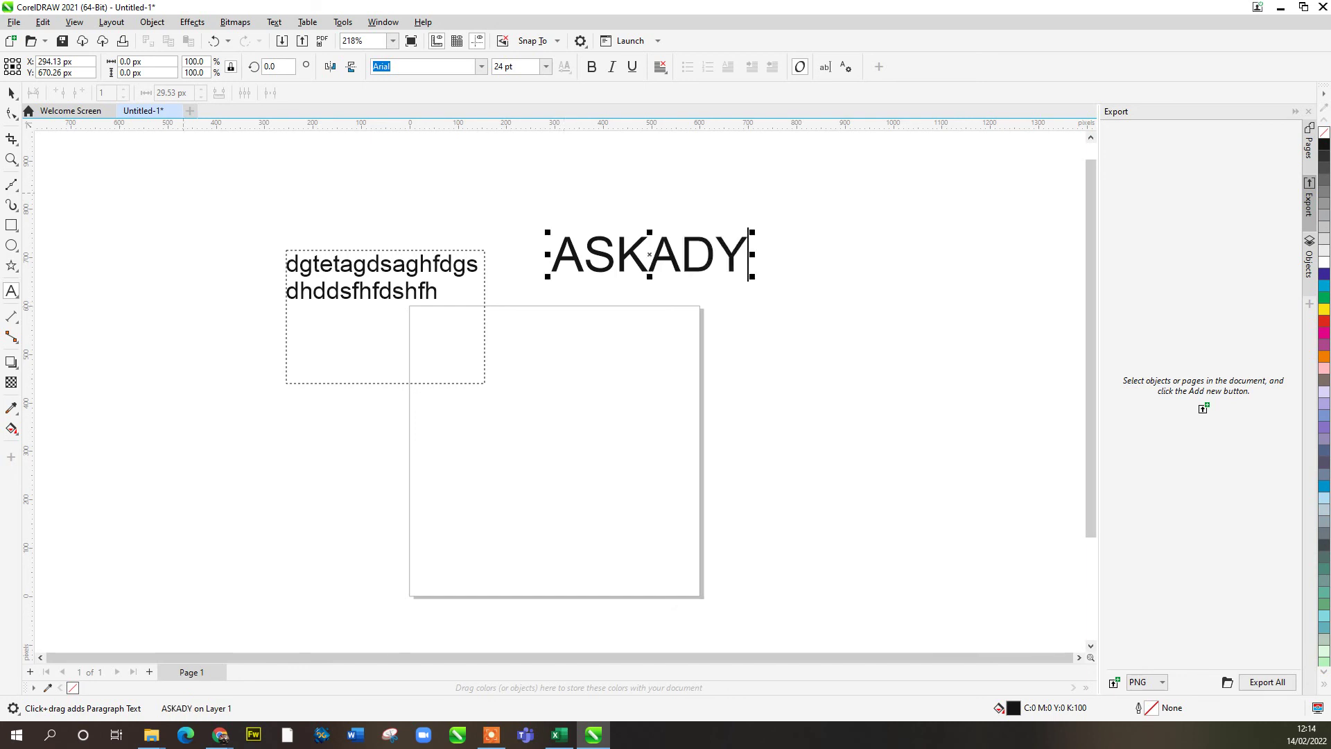
Step: Delete the paragraph text frame, leaving the artistic text in place
drag(555, 414, 555, 414)
key(Delete)
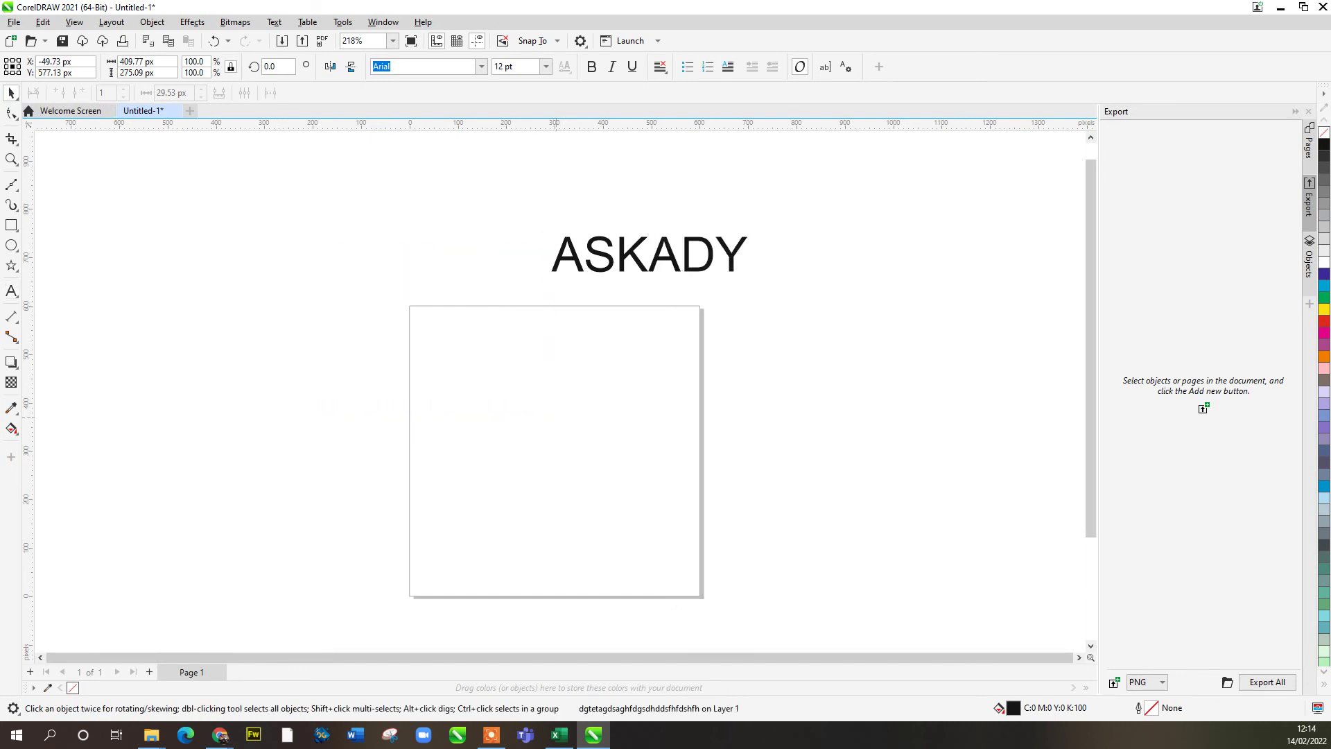
Step: Enlarge and stretch the ASKADY text to about 823 by 260 px and place it just above the page
drag(713, 250, 885, 343)
drag(682, 343, 698, 400)
drag(529, 331, 420, 235)
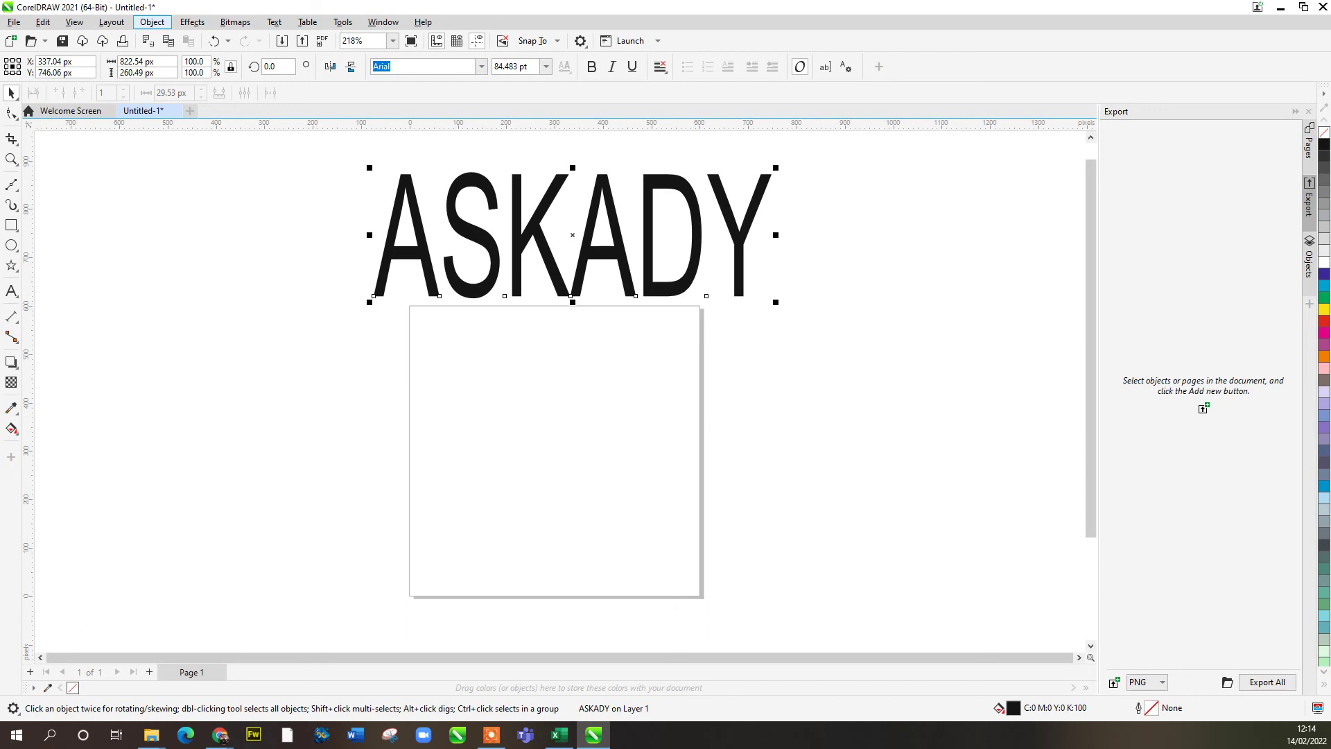
Step: Convert the ASKADY text to curves
click(152, 21)
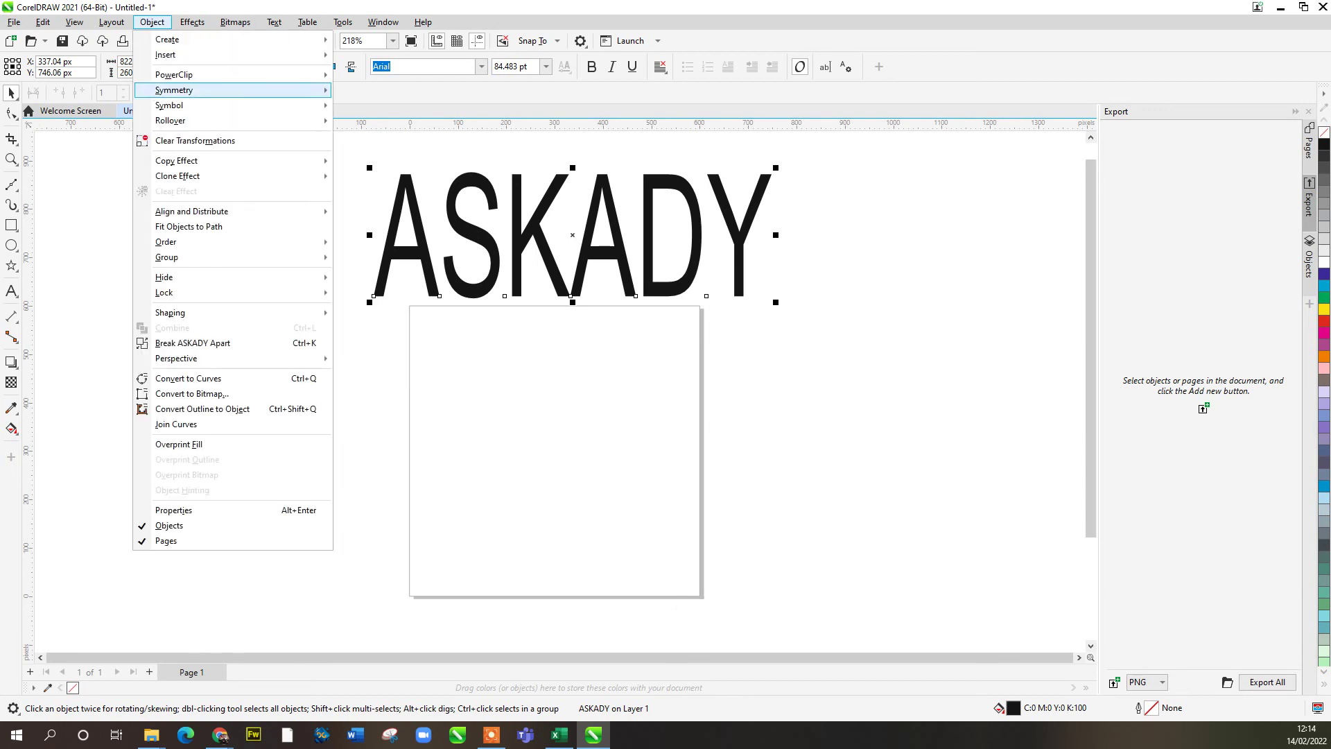
click(187, 378)
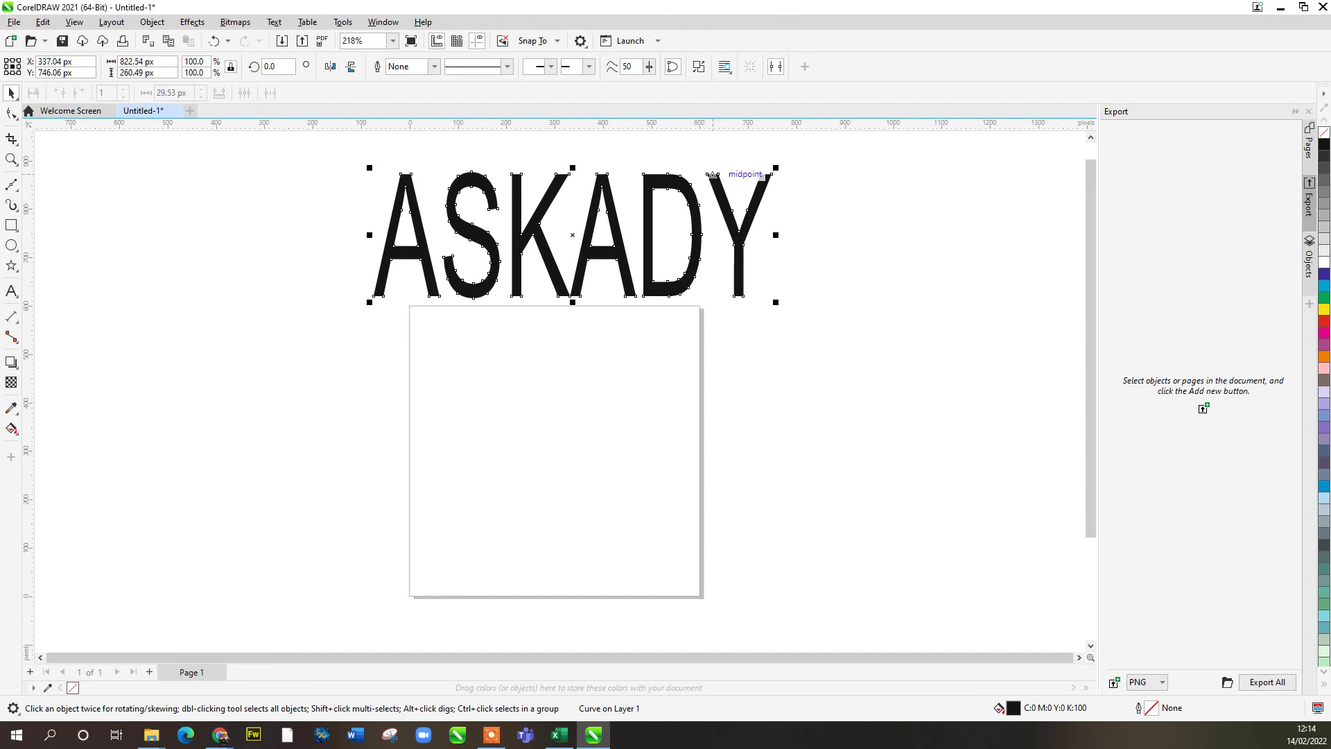
Step: With the Shape tool, reshape the top of the first A's inner opening and raise the end nodes of the S's lower stroke
key(F5)
key(F10)
scroll(407, 227, up, 2)
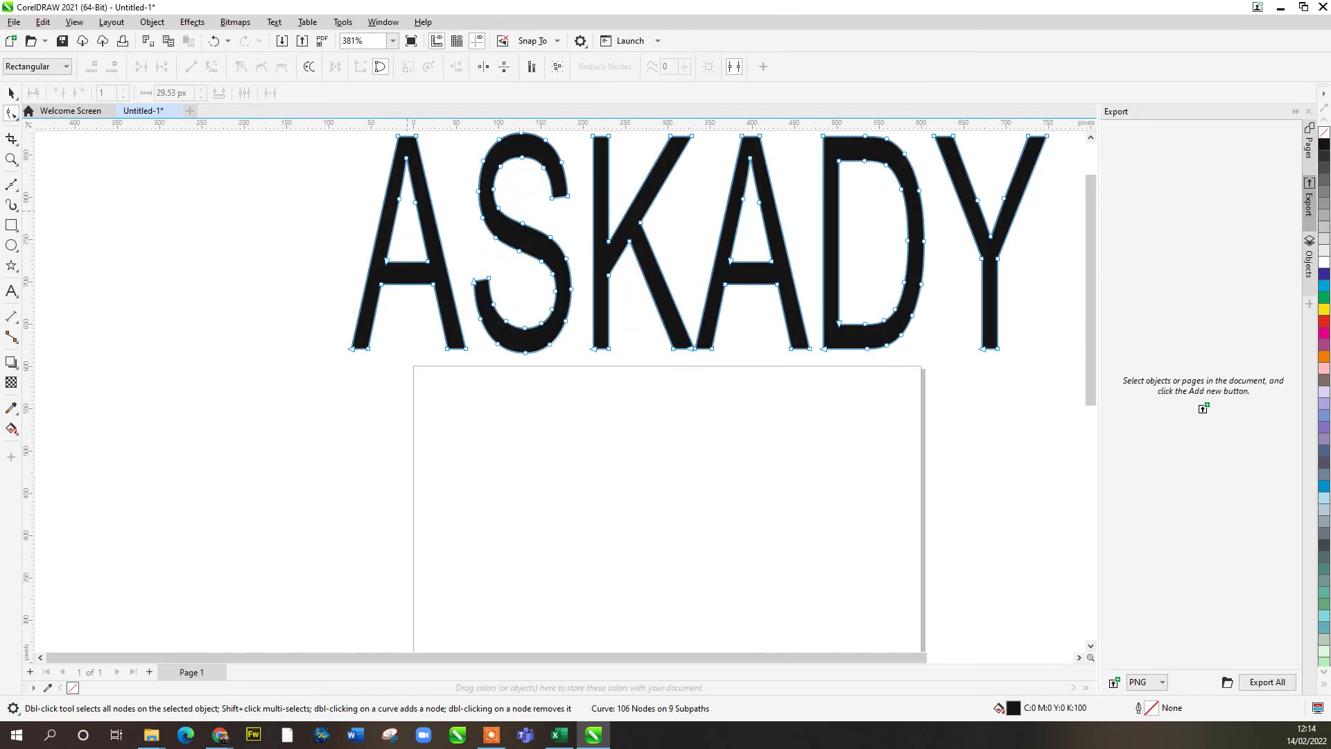
drag(406, 158, 499, 287)
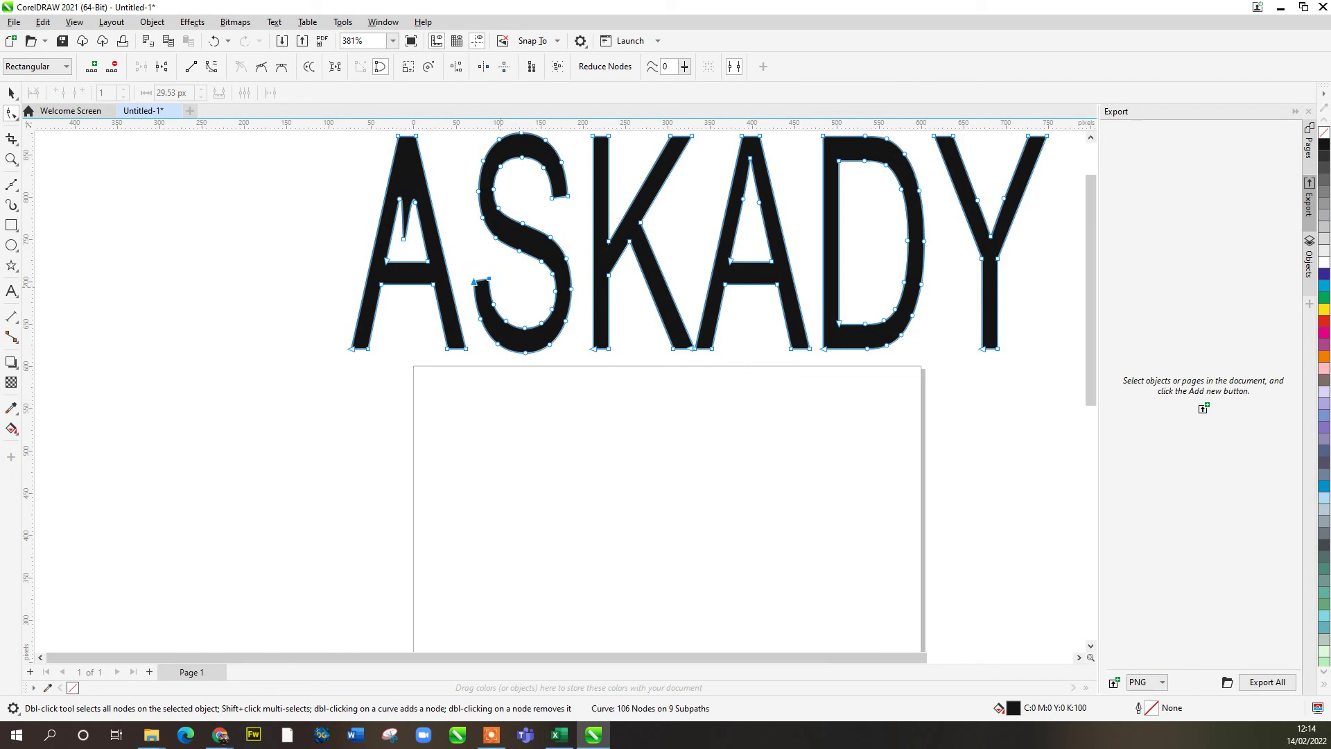
key(Up)
key(Up)
key(Up)
key(Up)
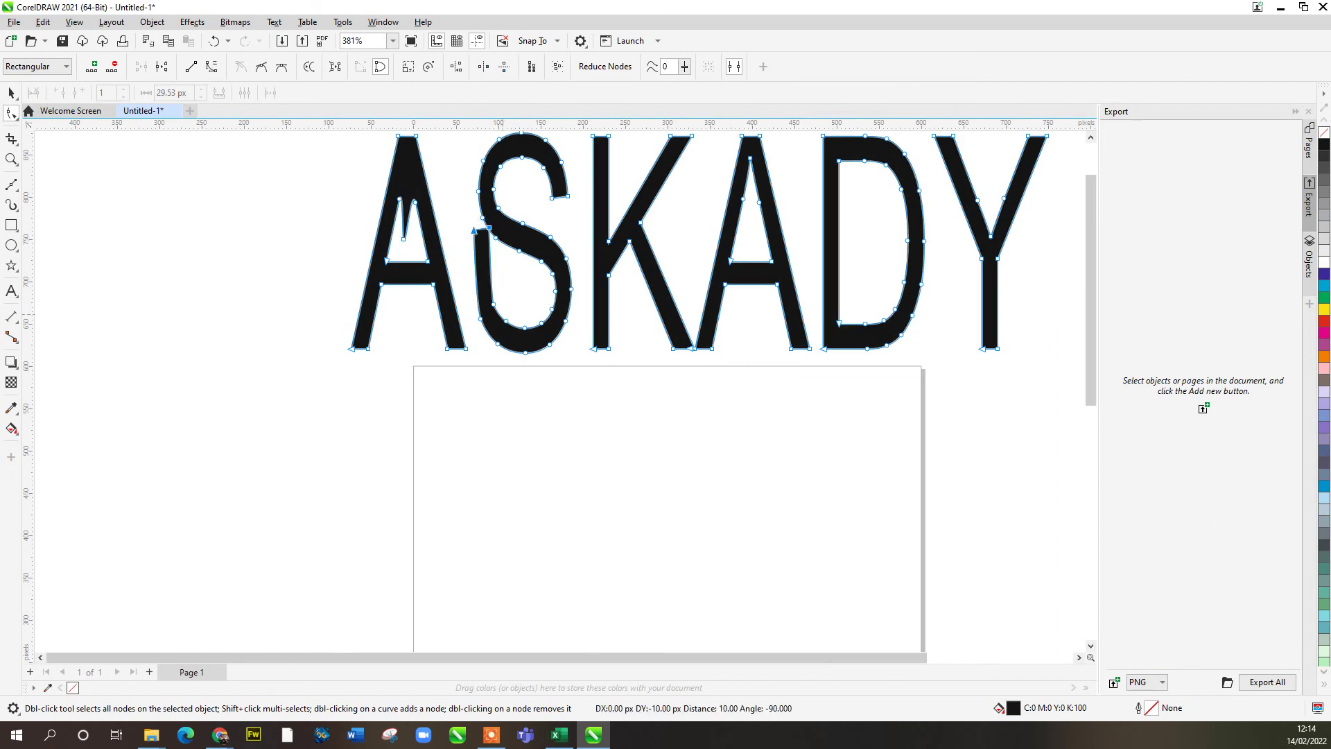
Step: Undo the latest node edits and rework the upper-right node of the first A's inner opening
key(ctrl+z)
key(ctrl+z)
key(ctrl+z)
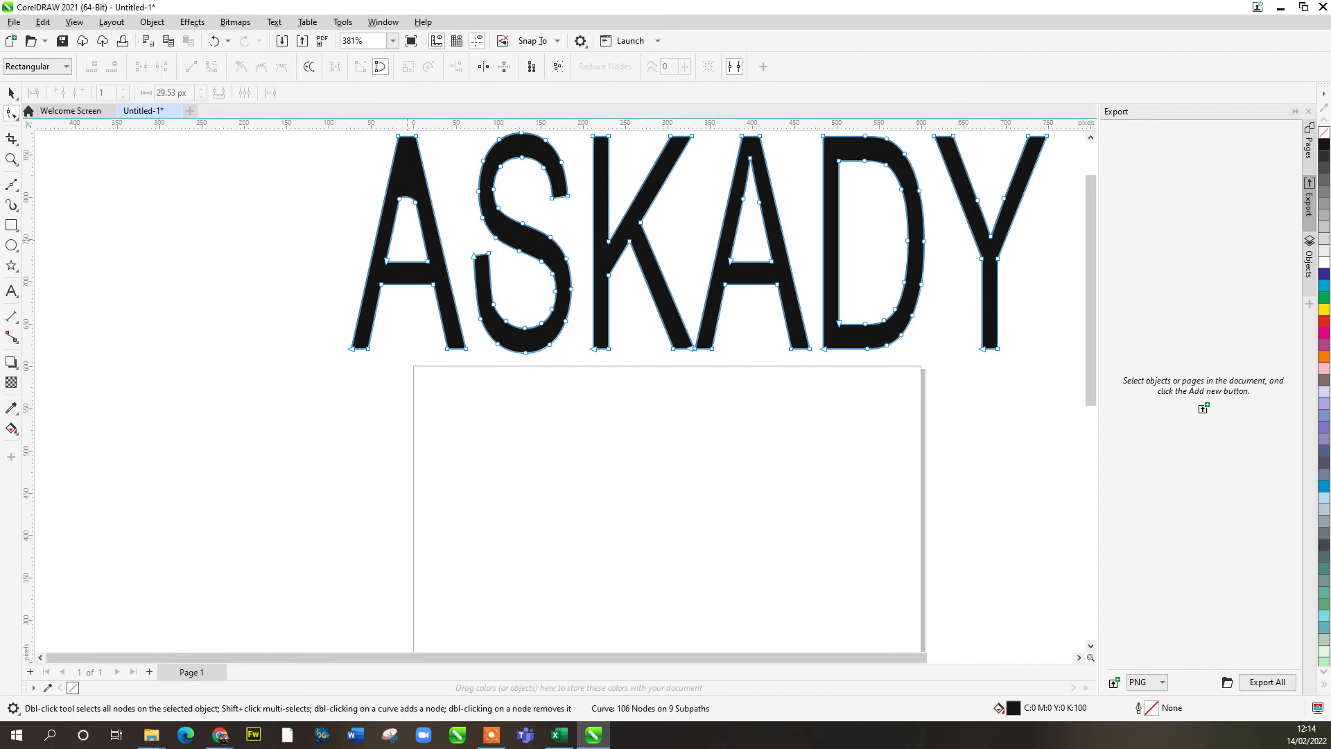
click(413, 199)
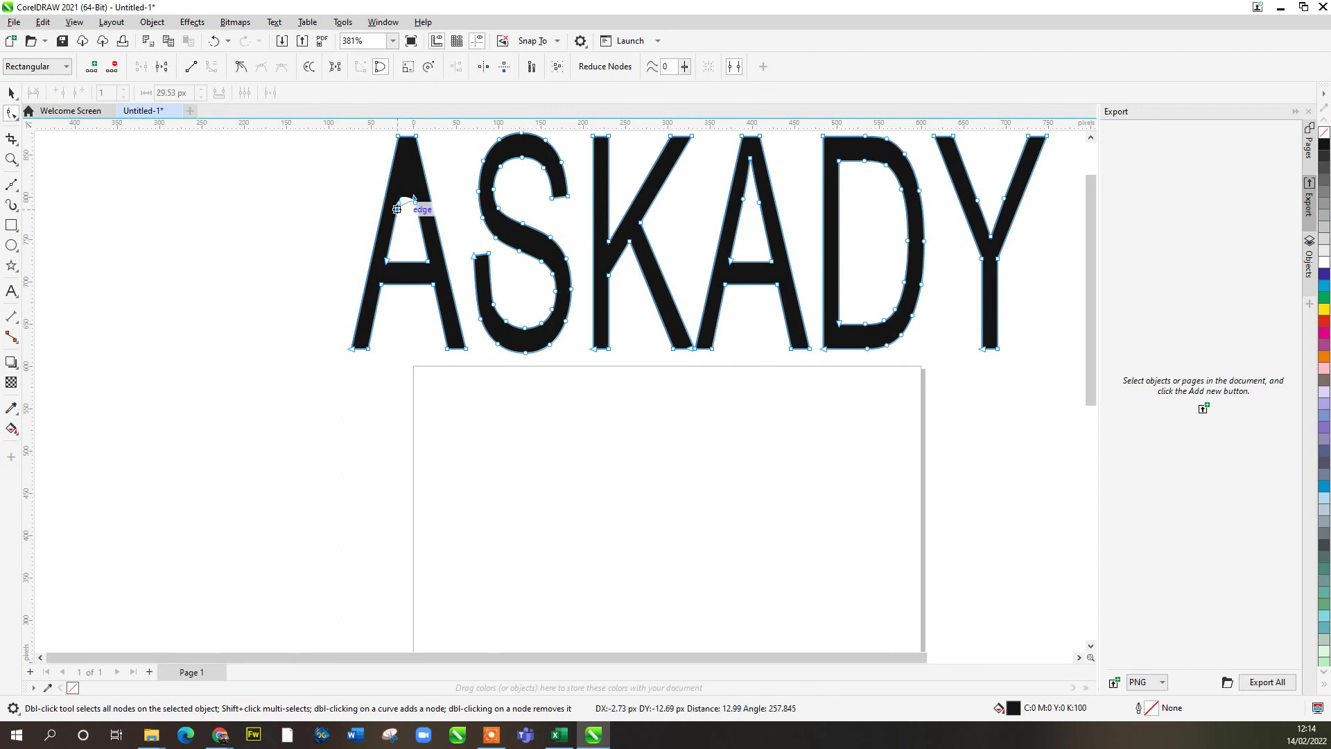
scroll(634, 266, down, 2)
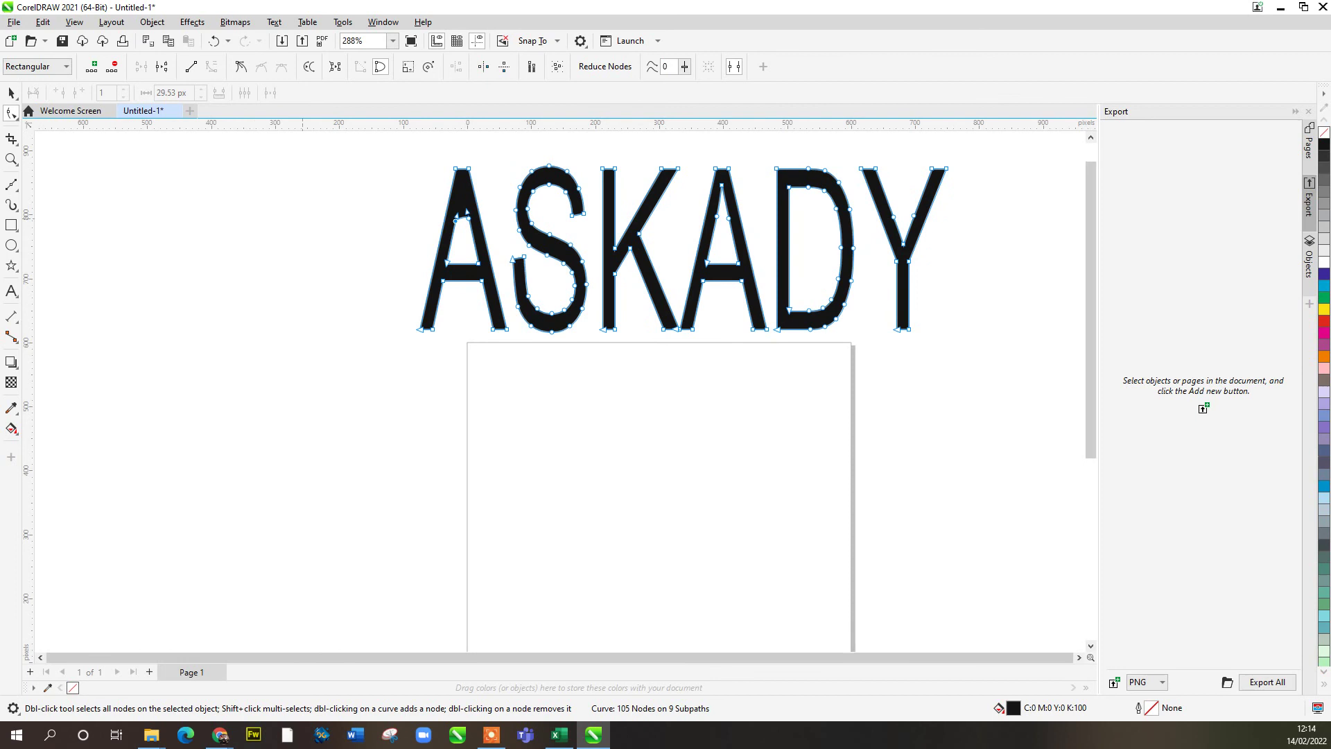
click(11, 92)
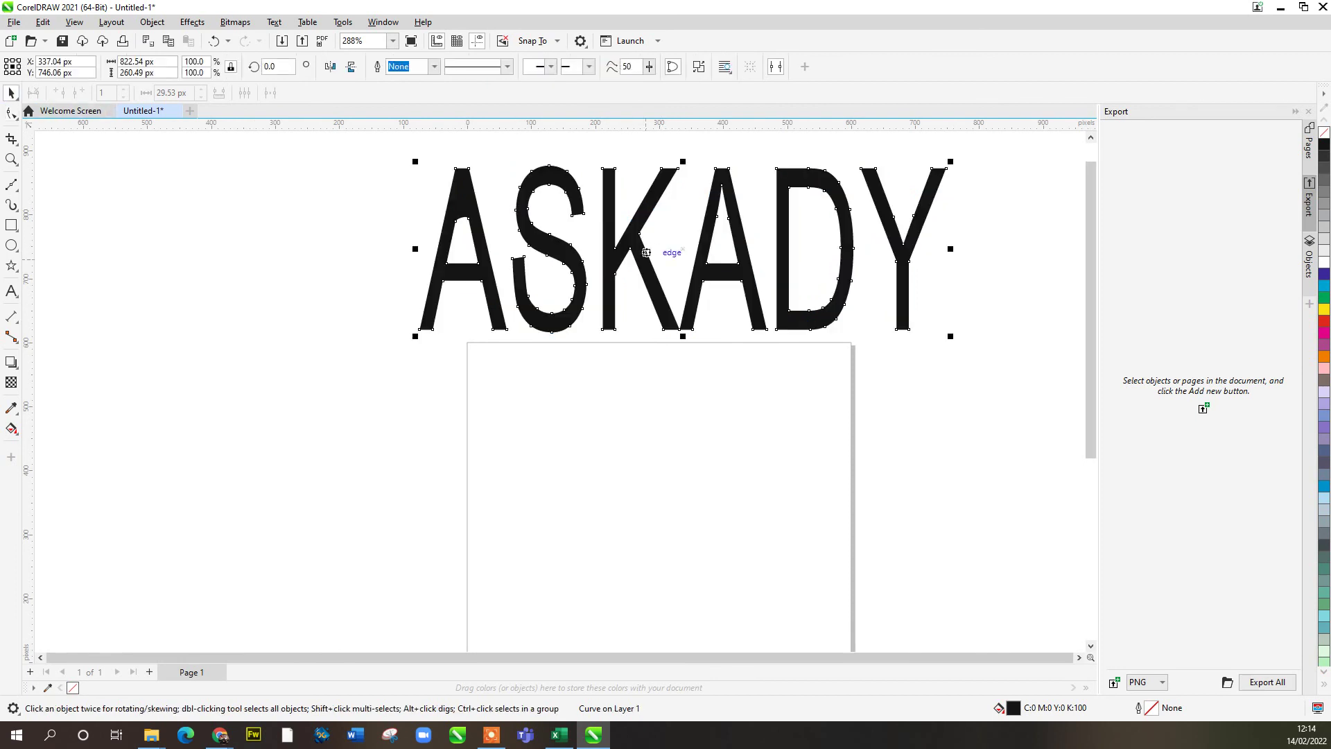
Step: Undo the node edits, the conversion to curves and the last move of the ASKADY text
key(ctrl+z)
key(ctrl+z)
key(ctrl+z)
key(ctrl+z)
key(ctrl+z)
key(ctrl+z)
key(ctrl+z)
key(ctrl+z)
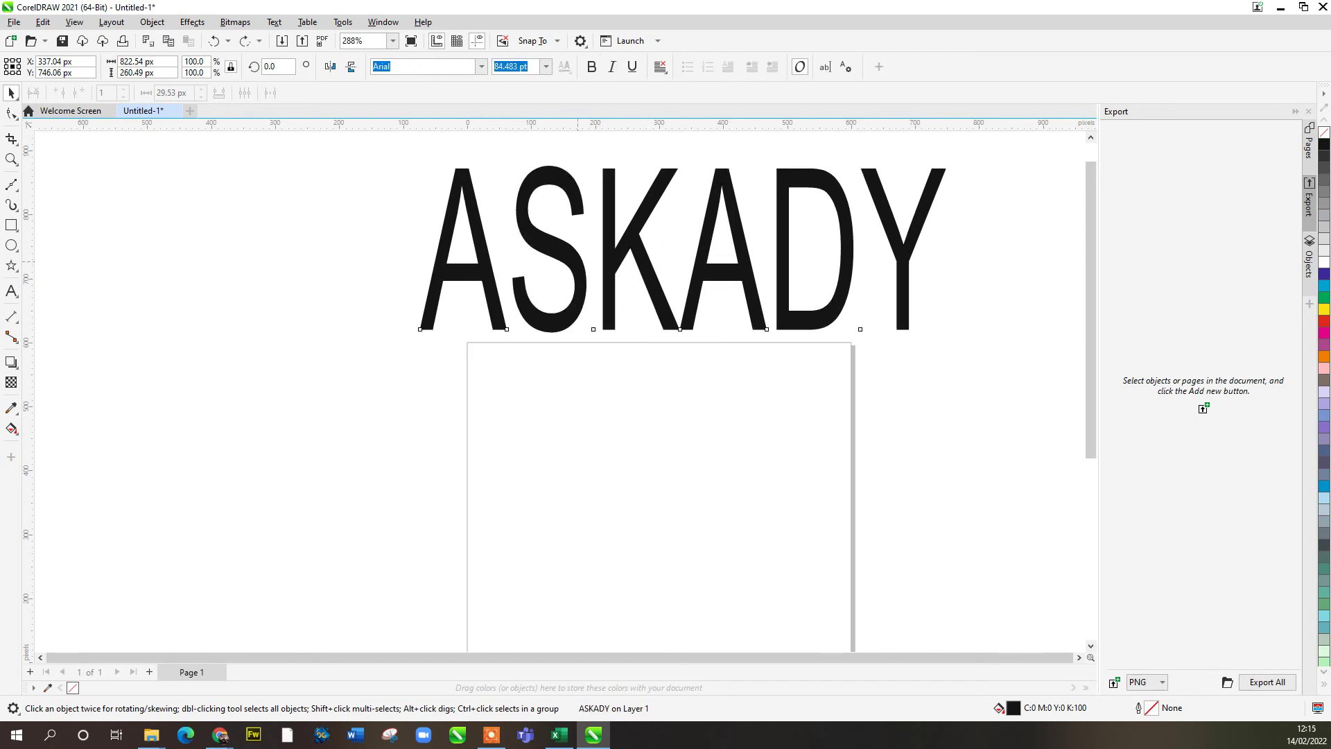
key(ctrl+z)
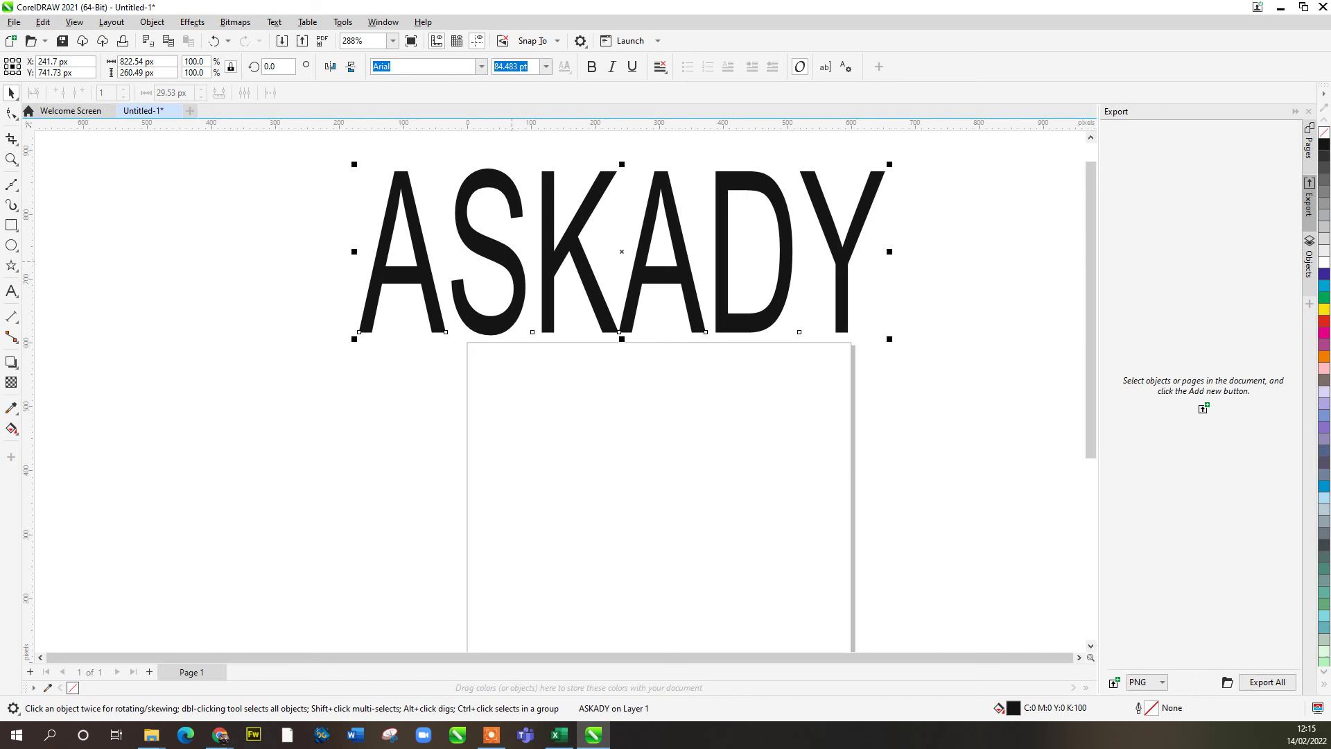
Step: Duplicate the ASKADY text and place the copy about 284 px below the original, slightly offset to its left
key(ctrl+d)
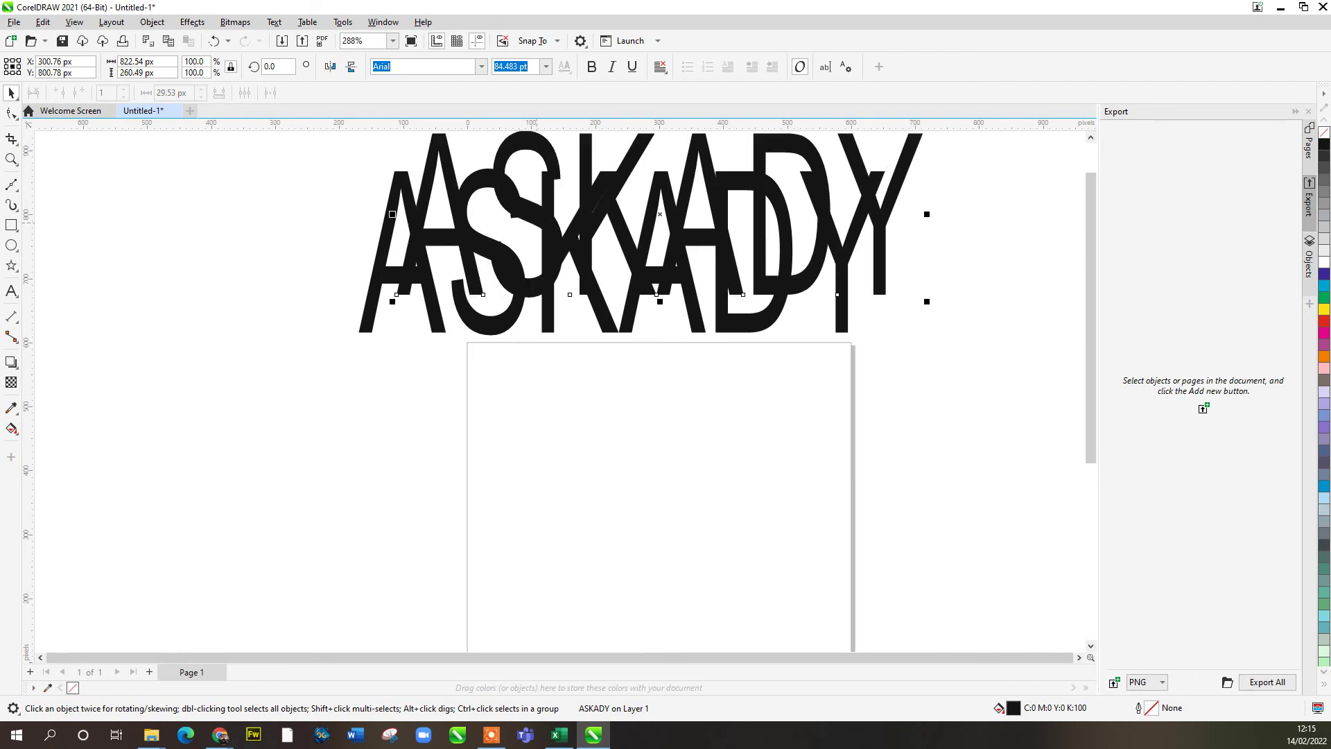
drag(536, 223, 479, 442)
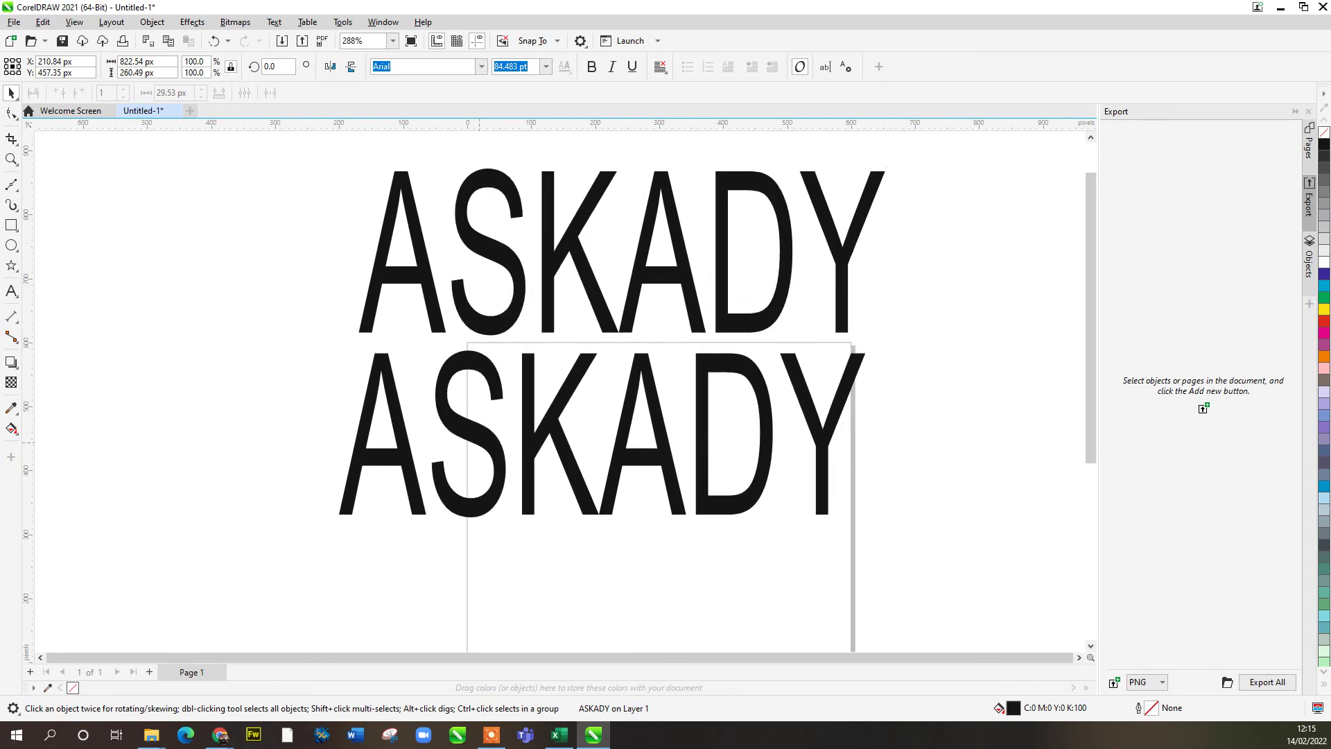
key(Right)
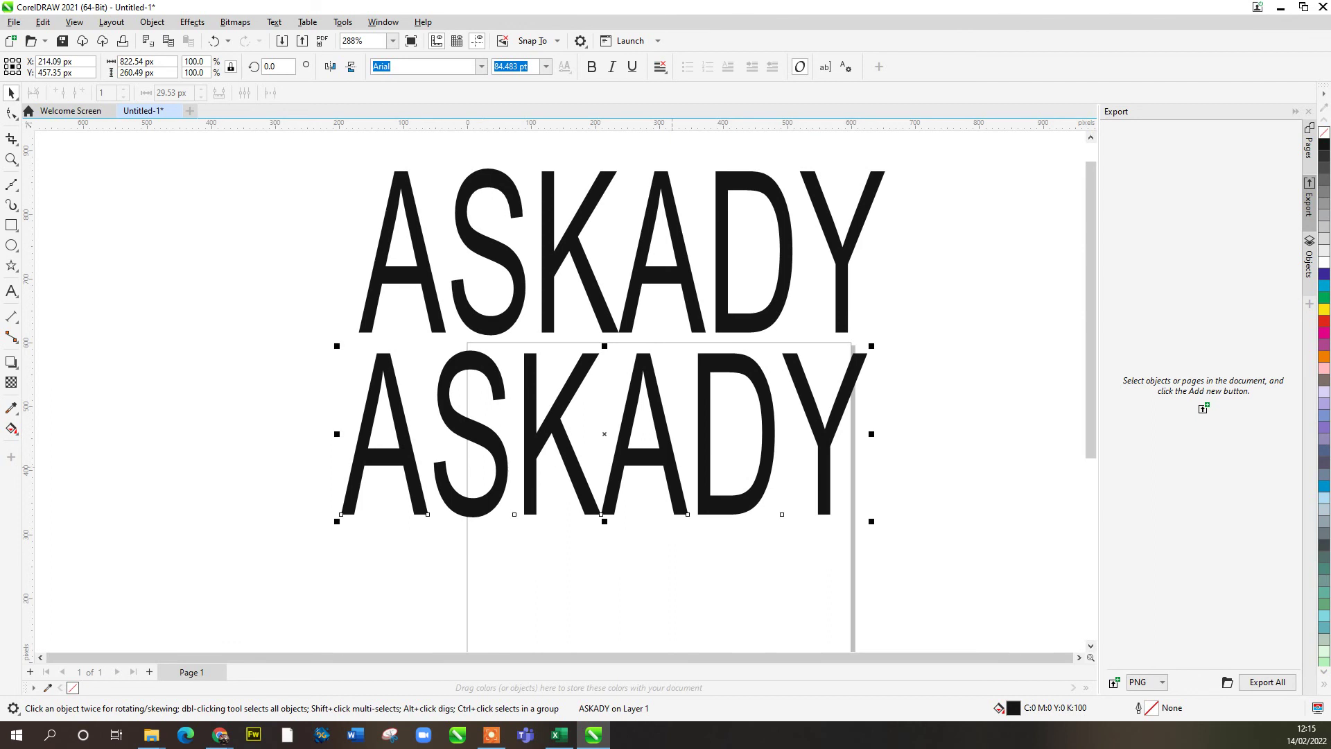
Step: Repeat the duplication with the same offset to stack five ASKADY texts, and select all of them
key(ctrl+d)
scroll(677, 445, down, 5)
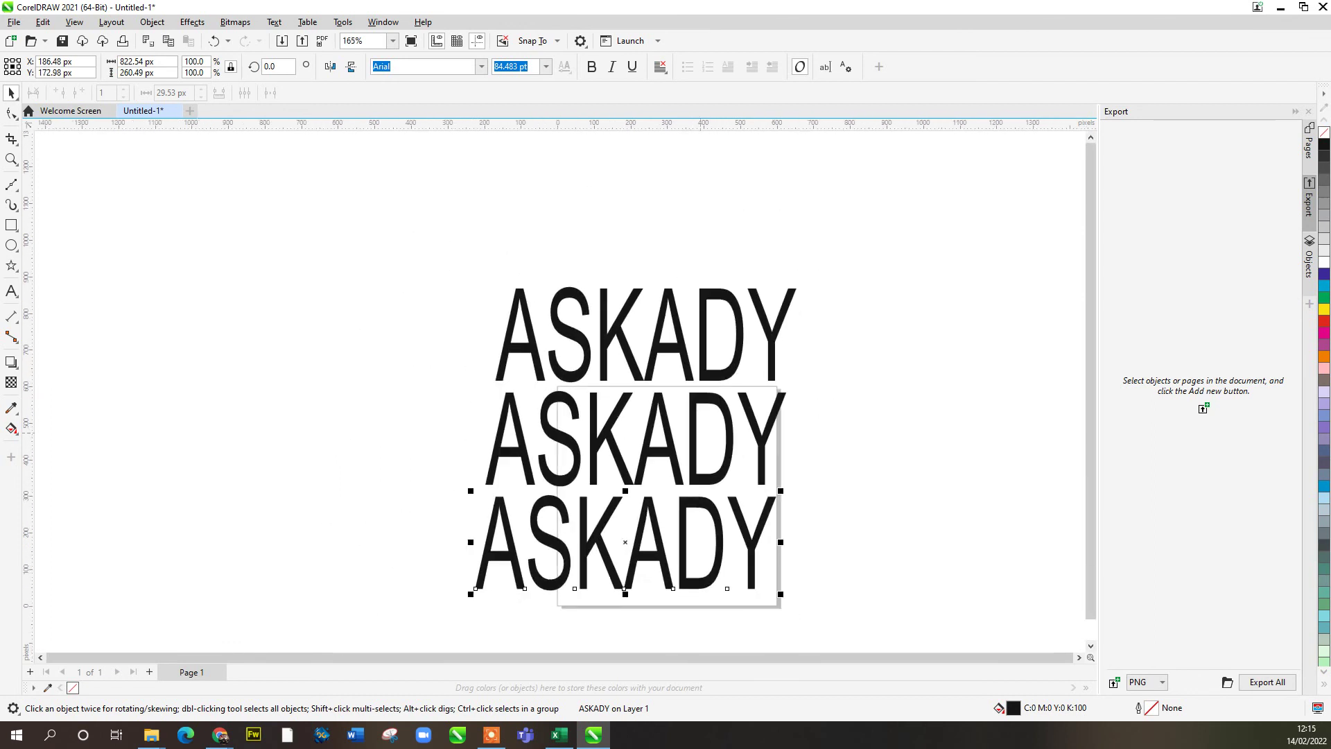
key(ctrl+d)
key(ctrl+d)
scroll(768, 421, down, 3)
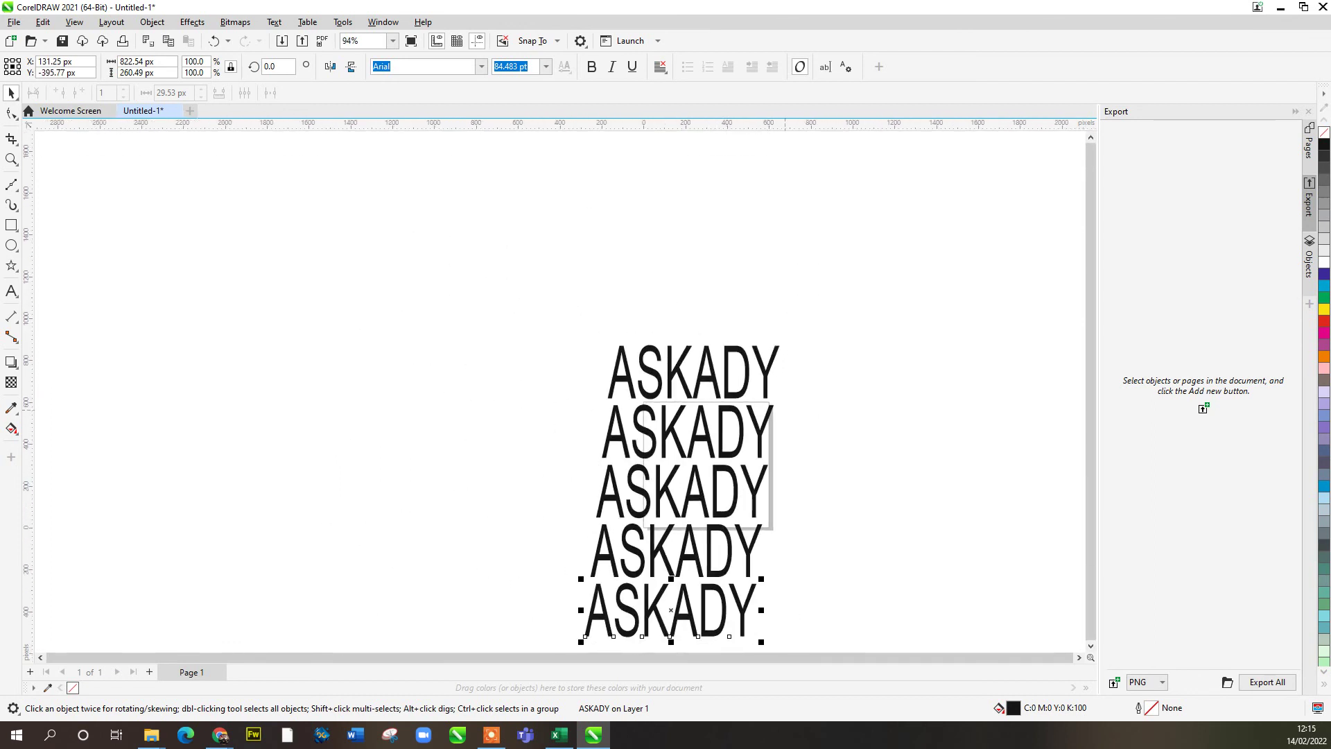
drag(768, 421, 793, 279)
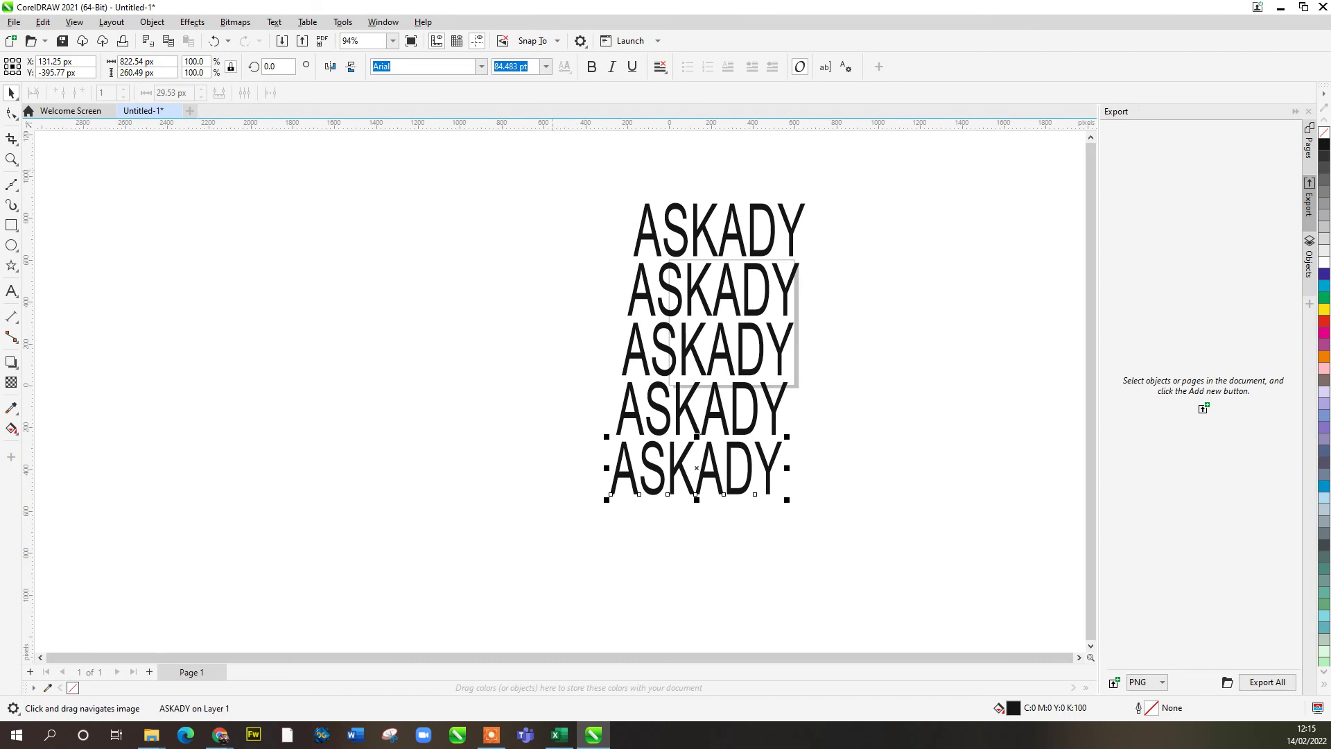
drag(552, 171, 814, 519)
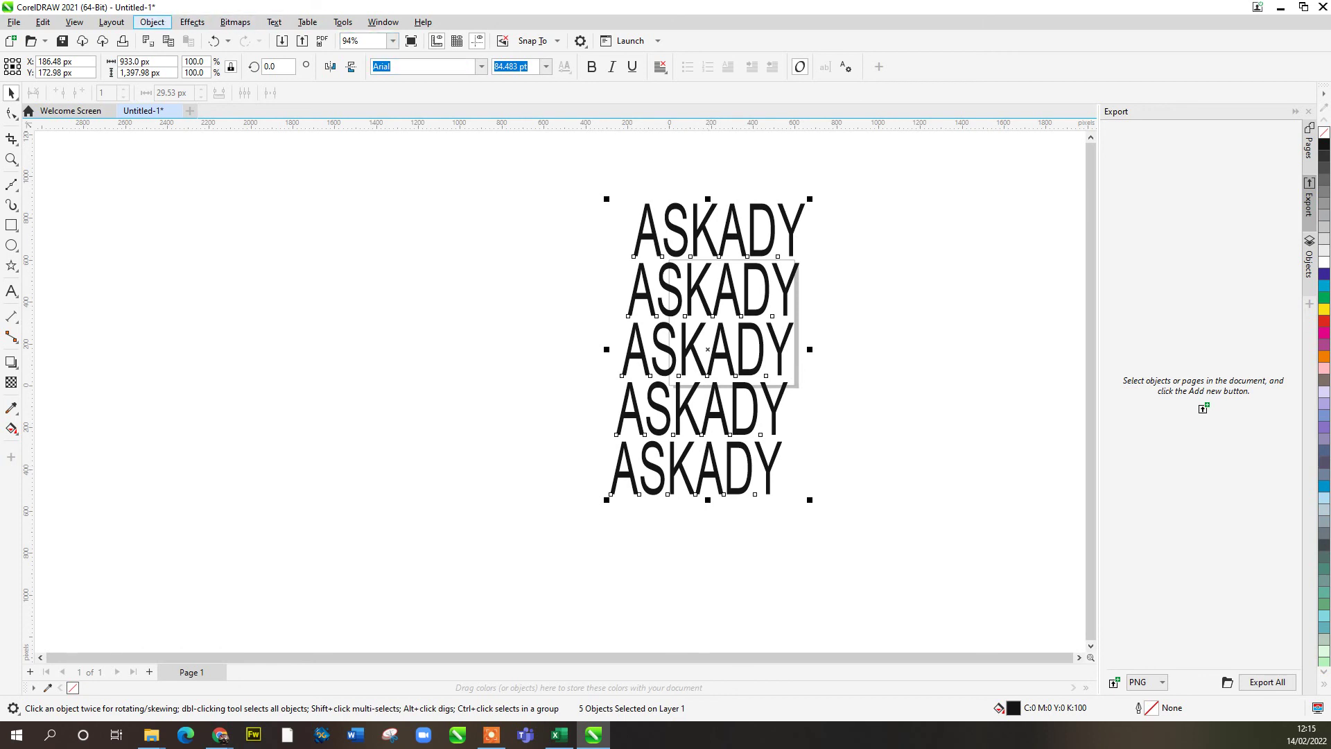
click(152, 21)
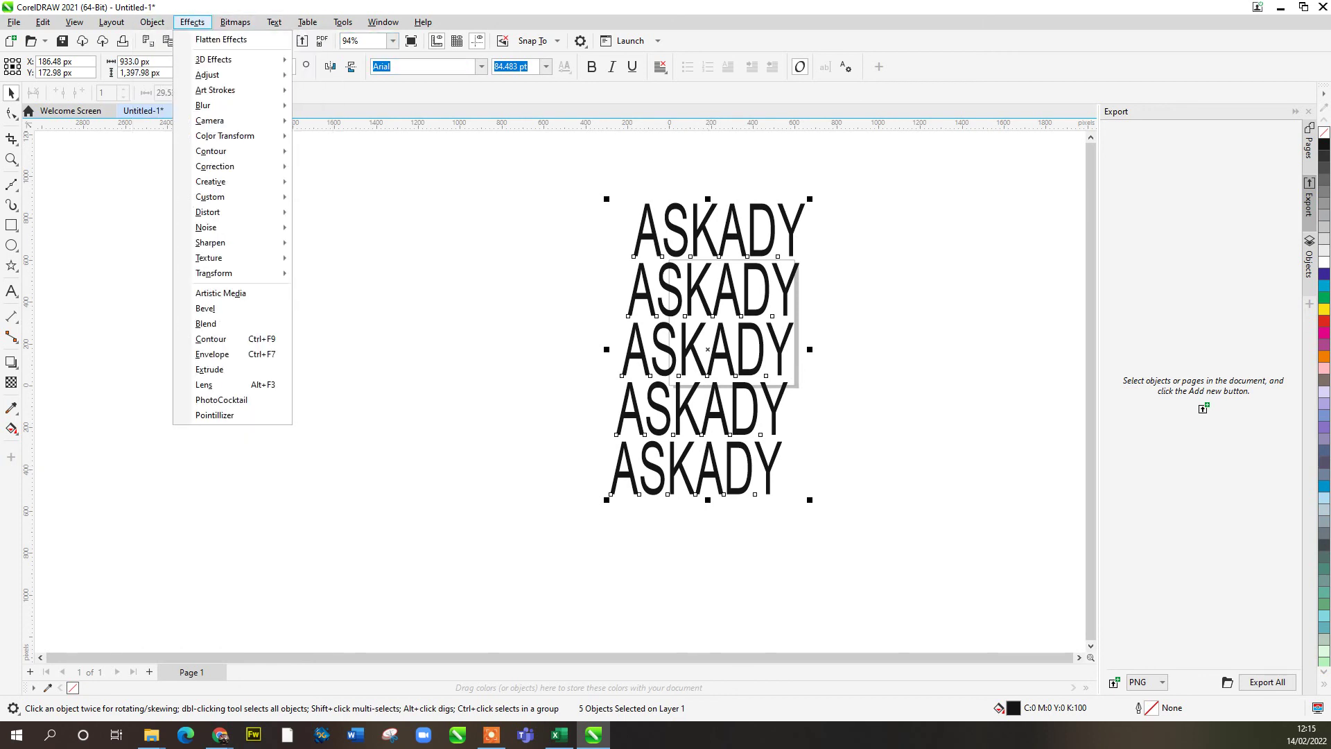
click(192, 22)
click(74, 22)
click(74, 21)
click(152, 22)
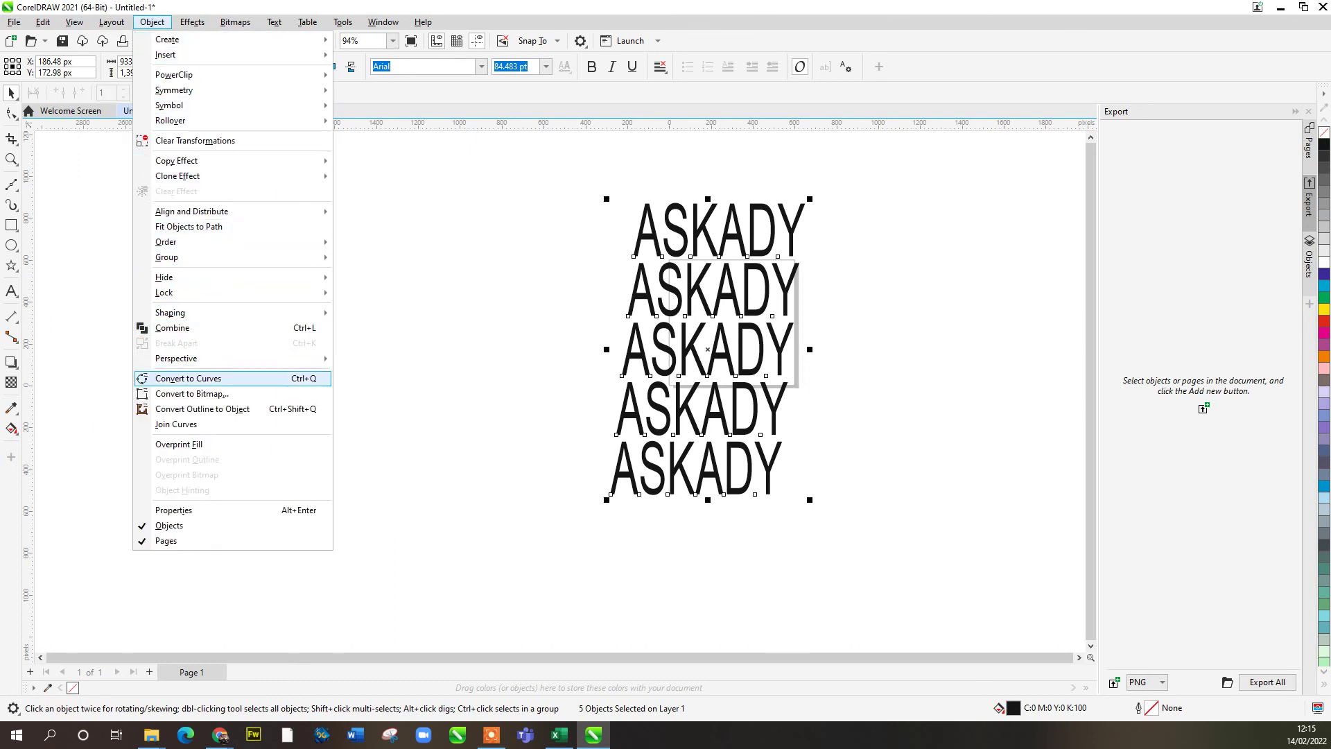
click(491, 734)
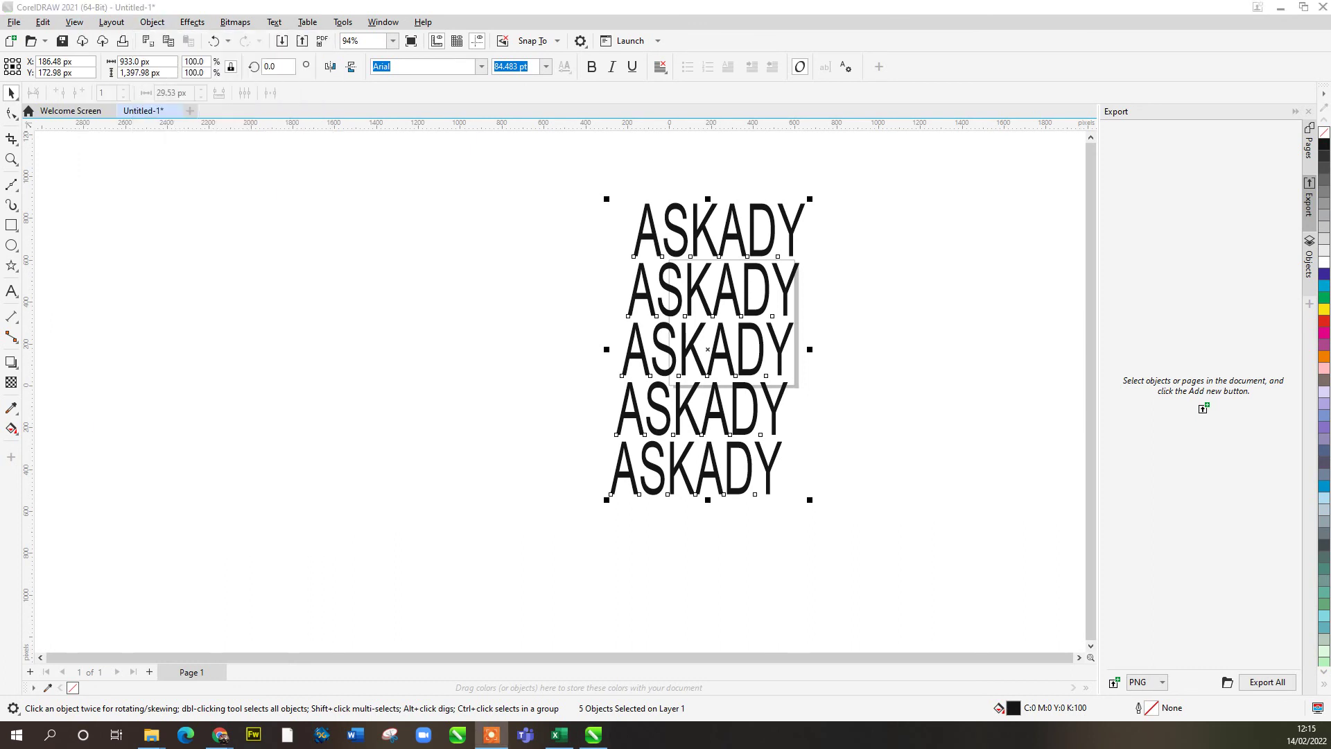
click(152, 21)
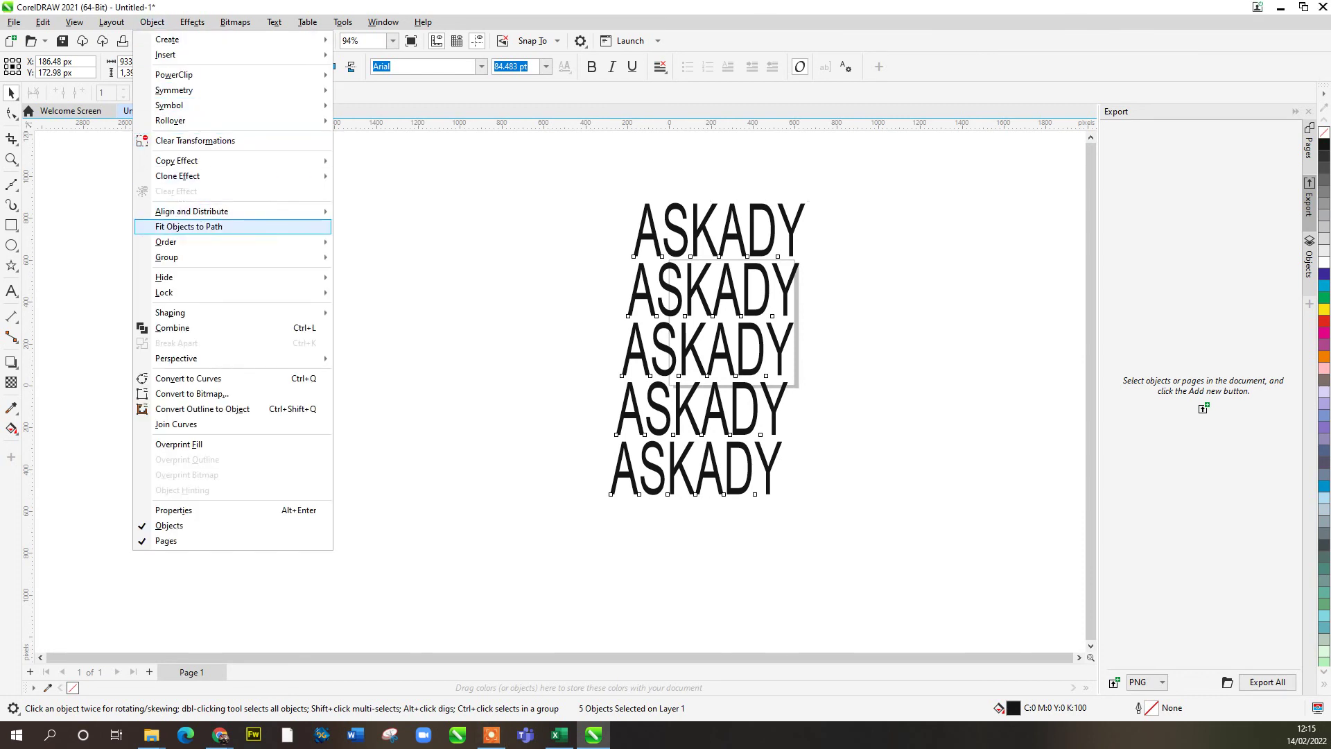
Step: Align the five ASKADY texts on a common vertical axis with Align Centers Horizontally, then clear the selection
click(177, 226)
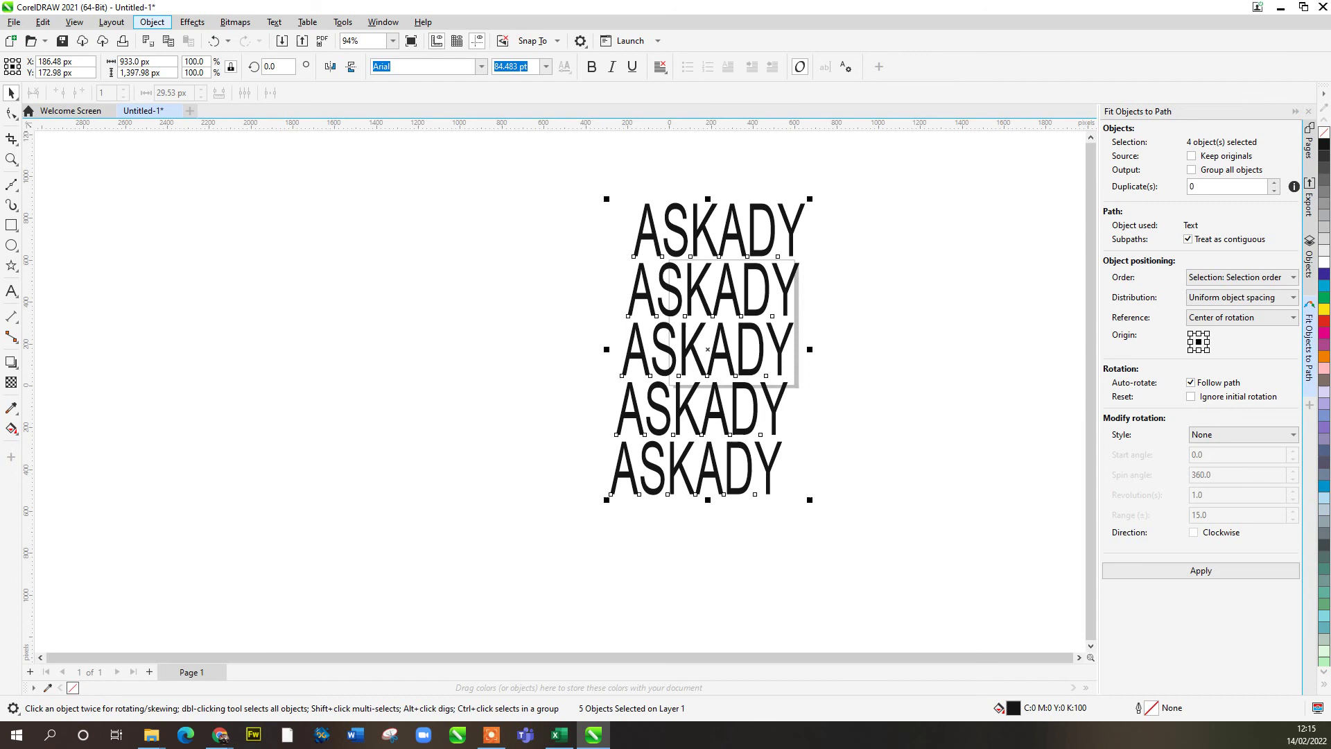
click(152, 21)
mouse_move(191, 211)
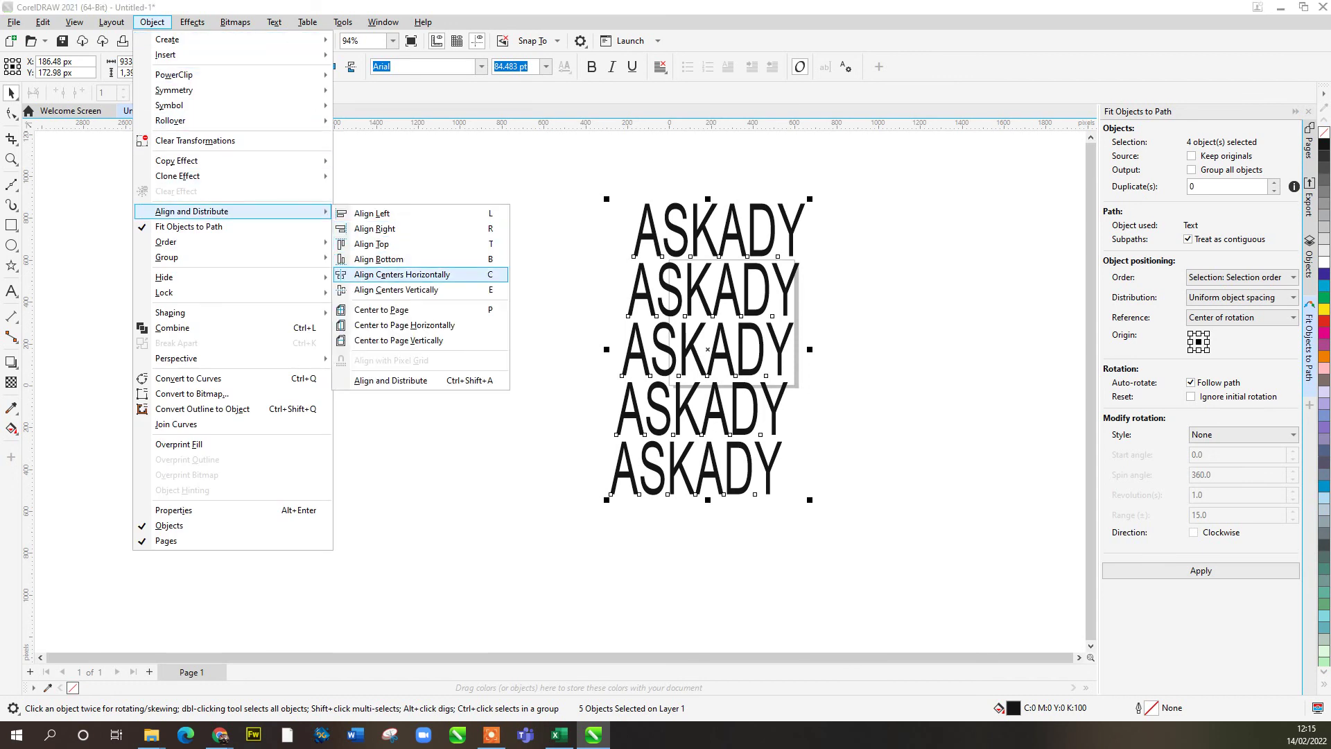
click(402, 274)
key(Escape)
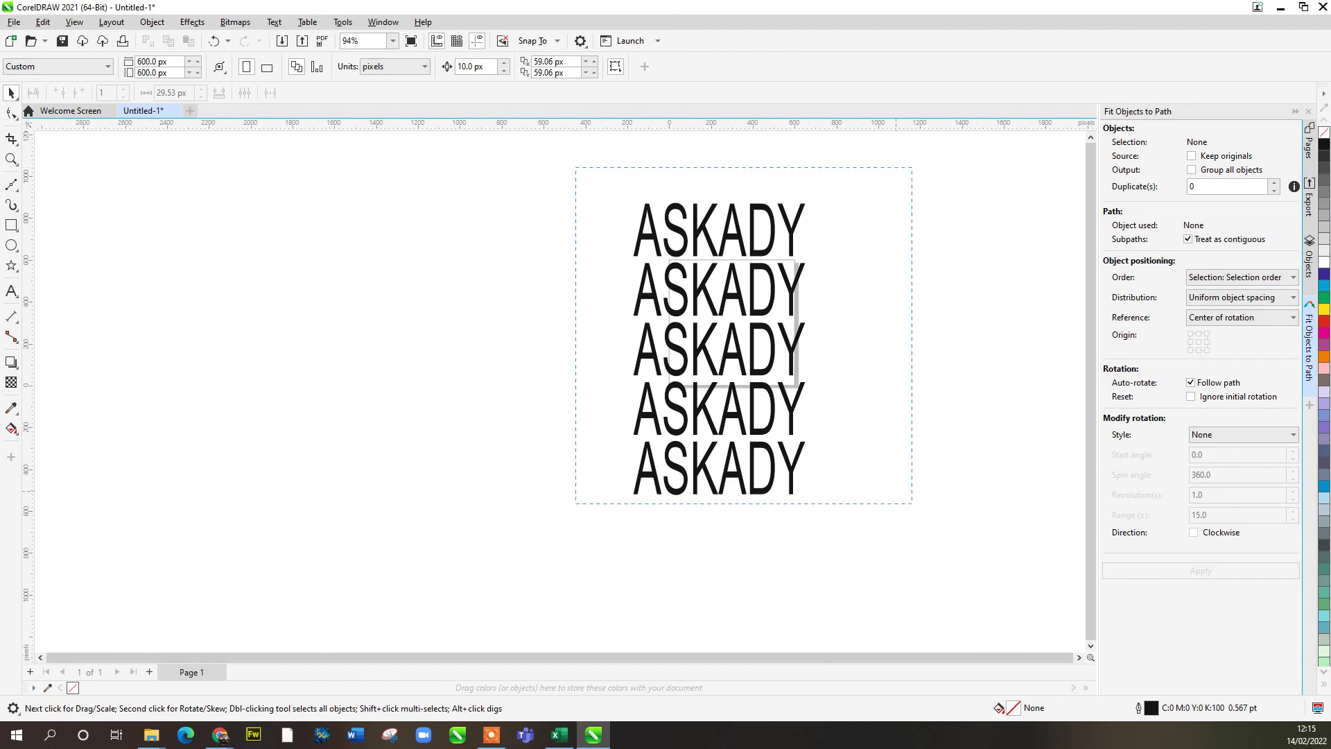
Step: Change the font of all five ASKADY texts to BankGothic (Bold)
key(ctrl+a)
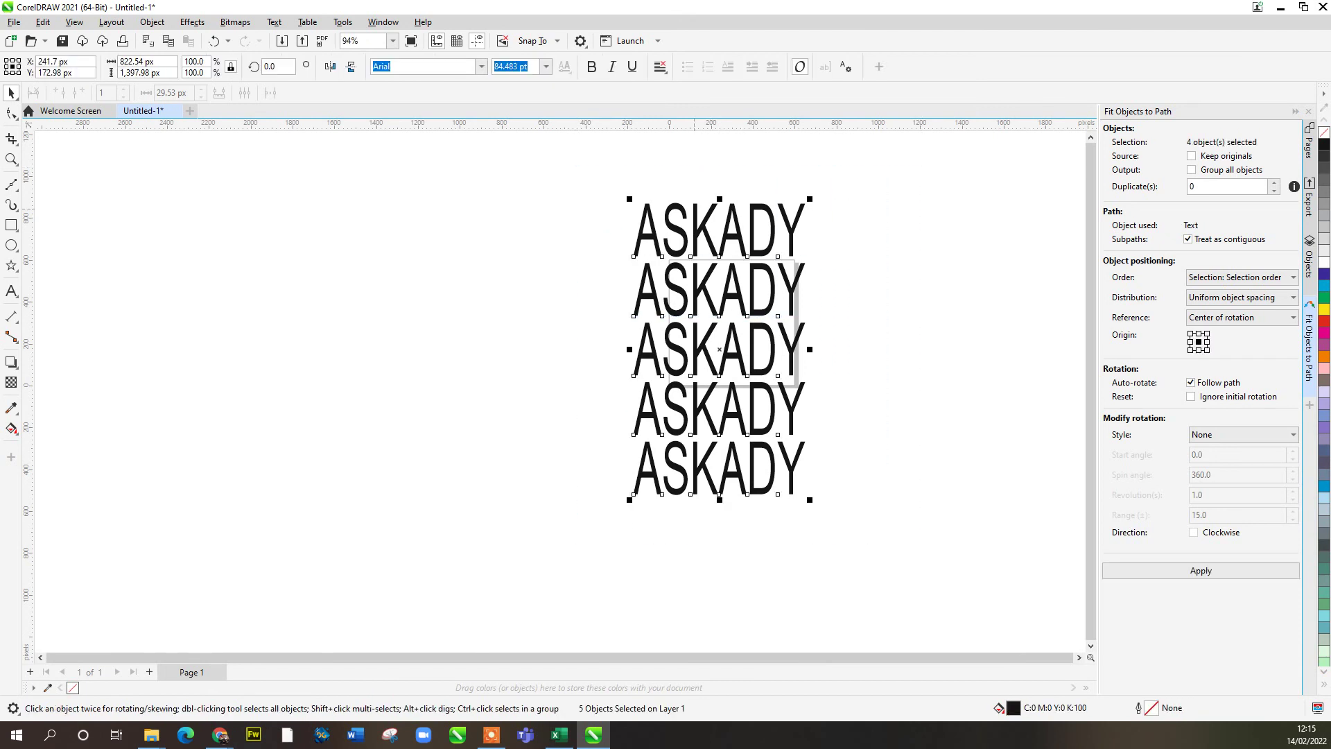
click(481, 67)
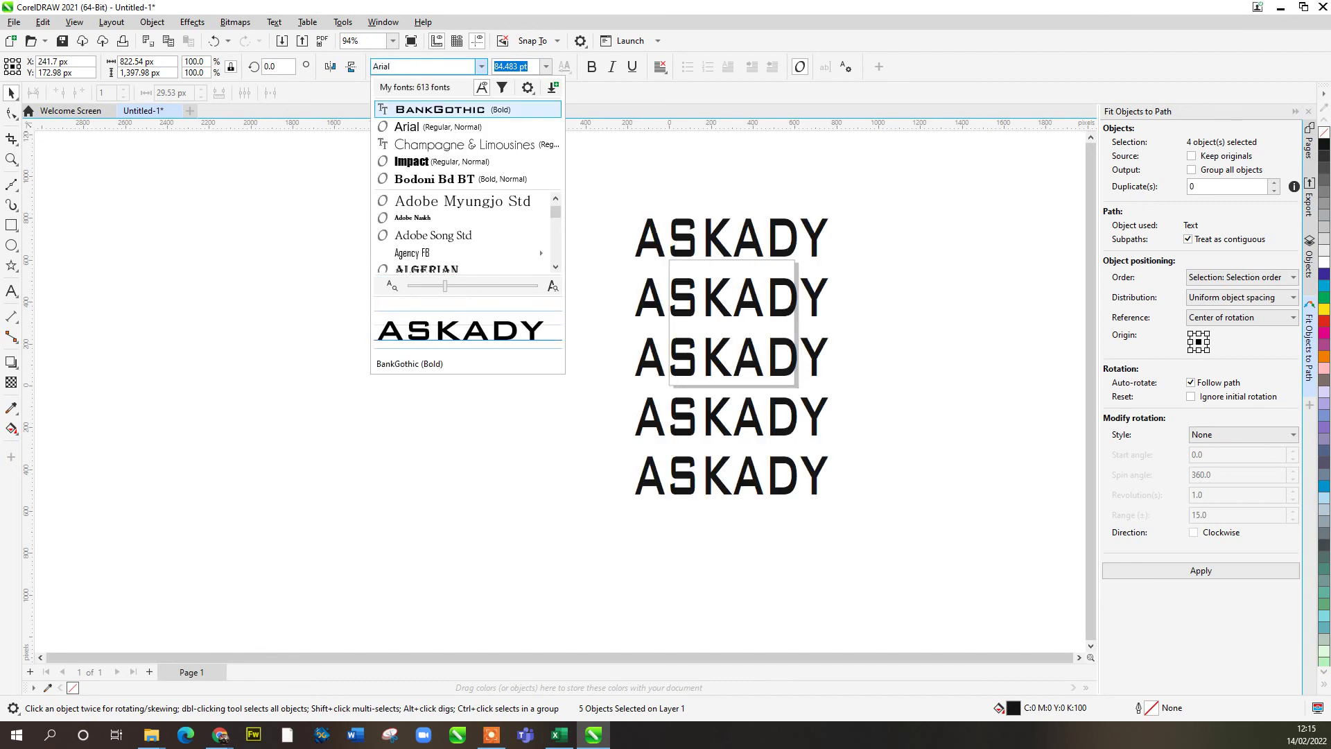
click(443, 109)
click(555, 208)
Step: Move the topmost ASKADY text well clear of the stack, onto the empty area beside the page, and fill it with red
drag(716, 240, 445, 241)
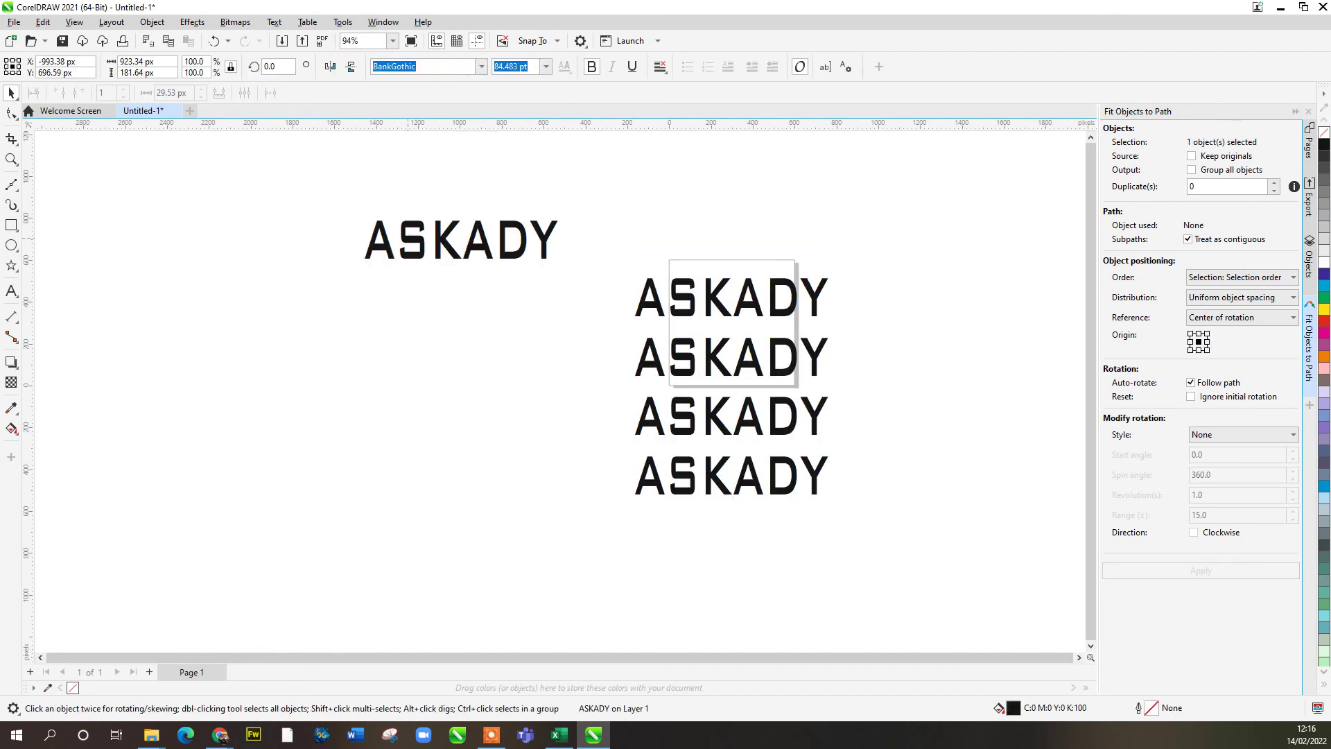
scroll(475, 235, up, 2)
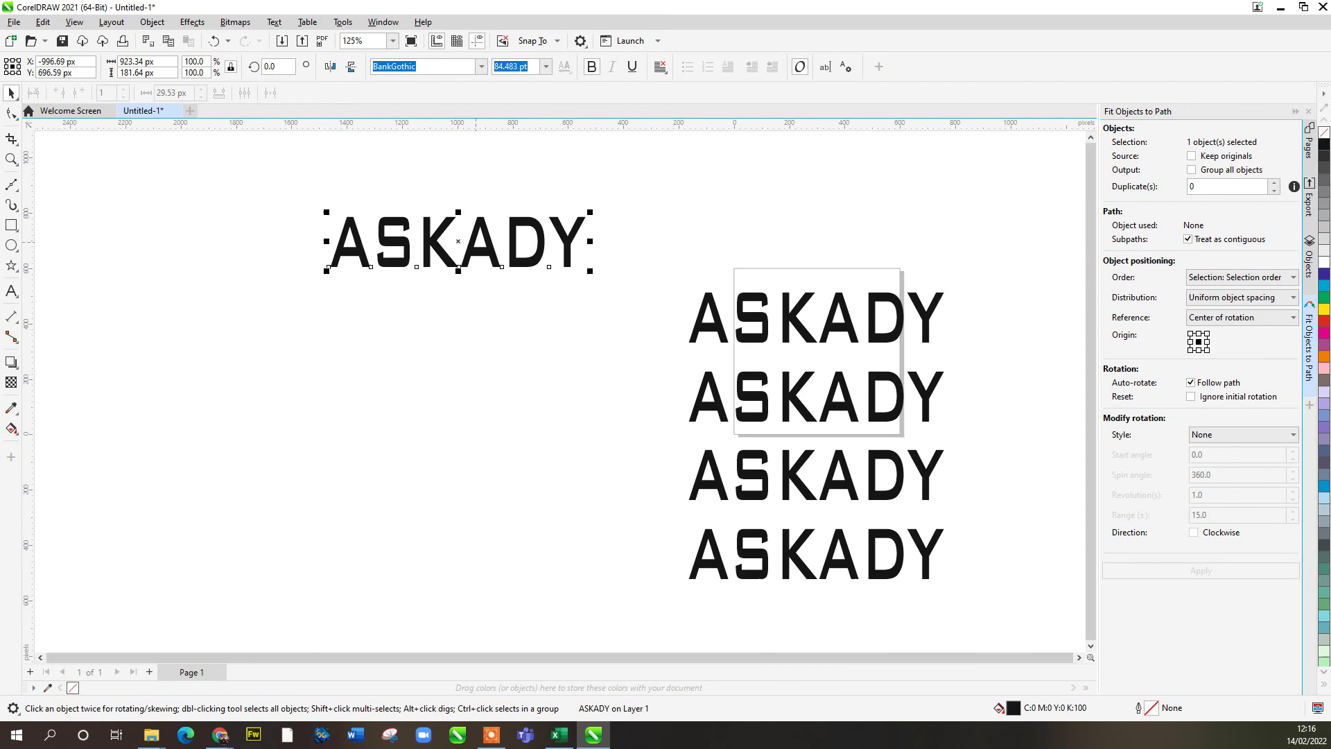
drag(481, 251, 476, 310)
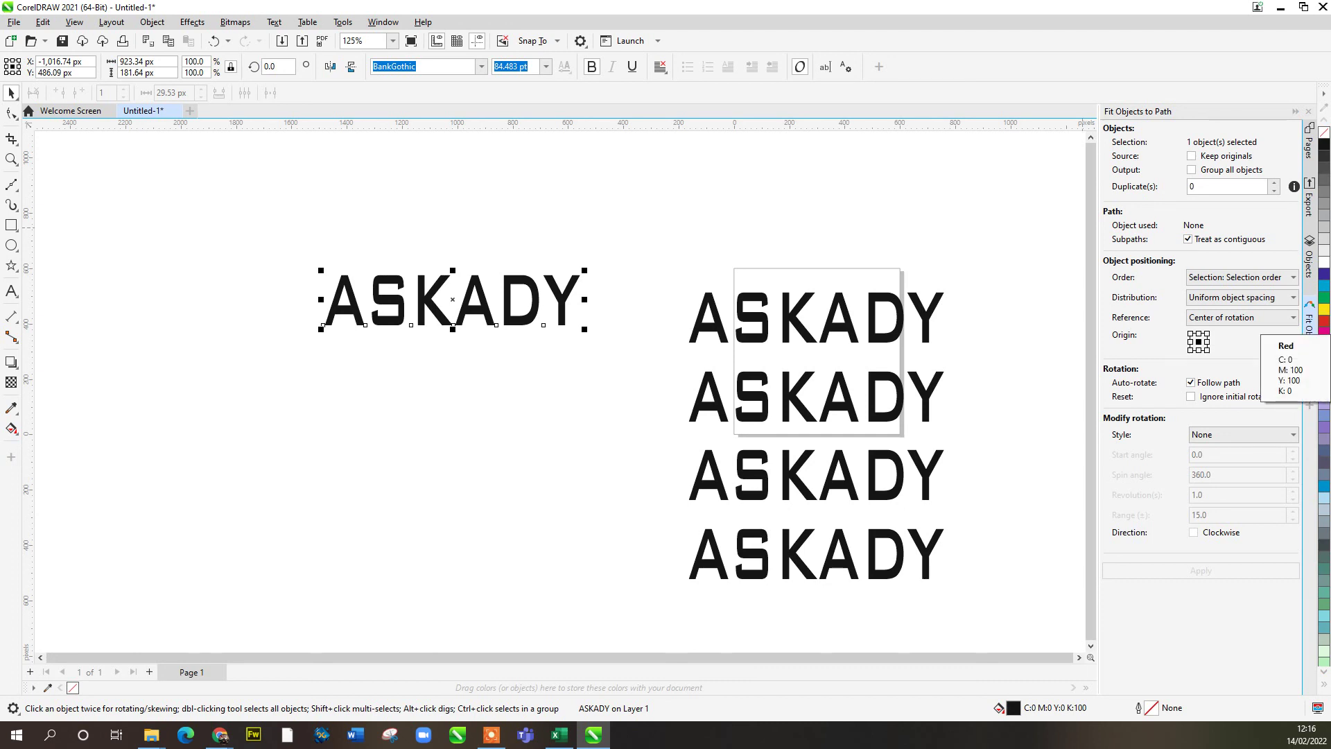
click(1324, 320)
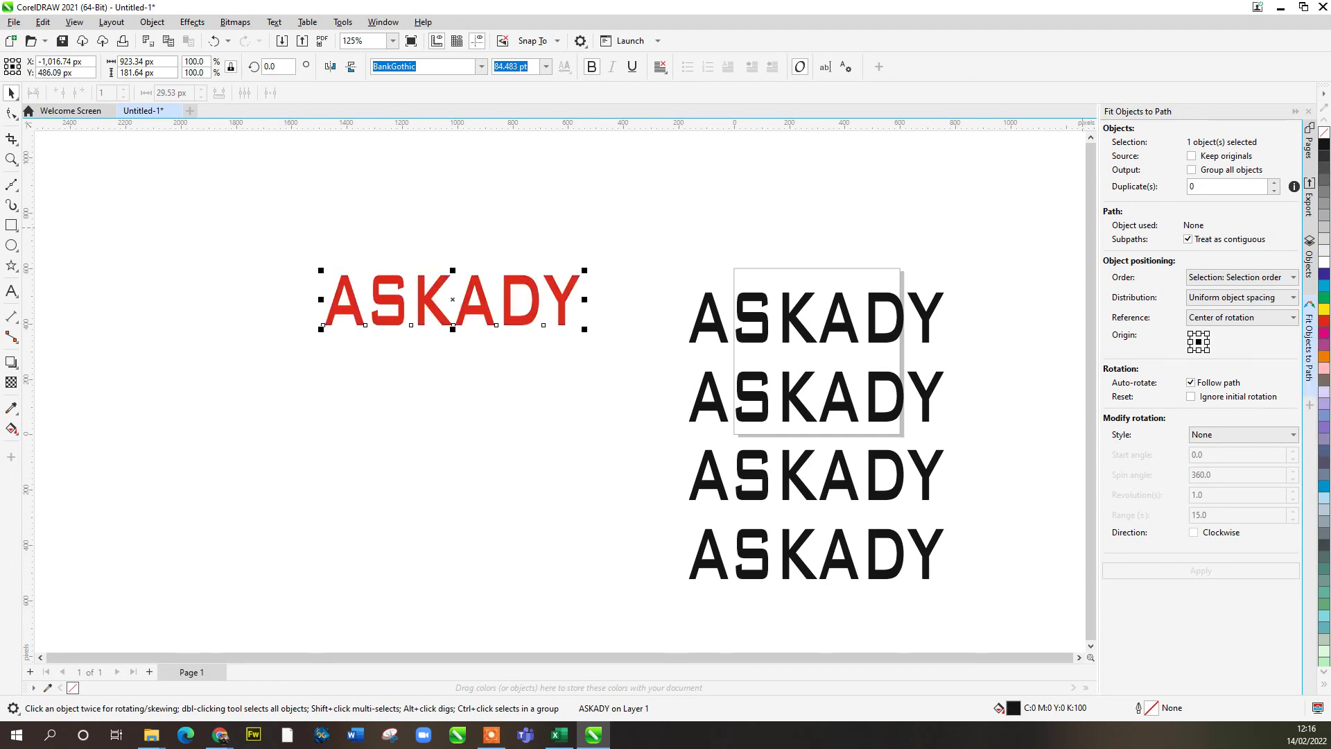
drag(479, 299, 477, 278)
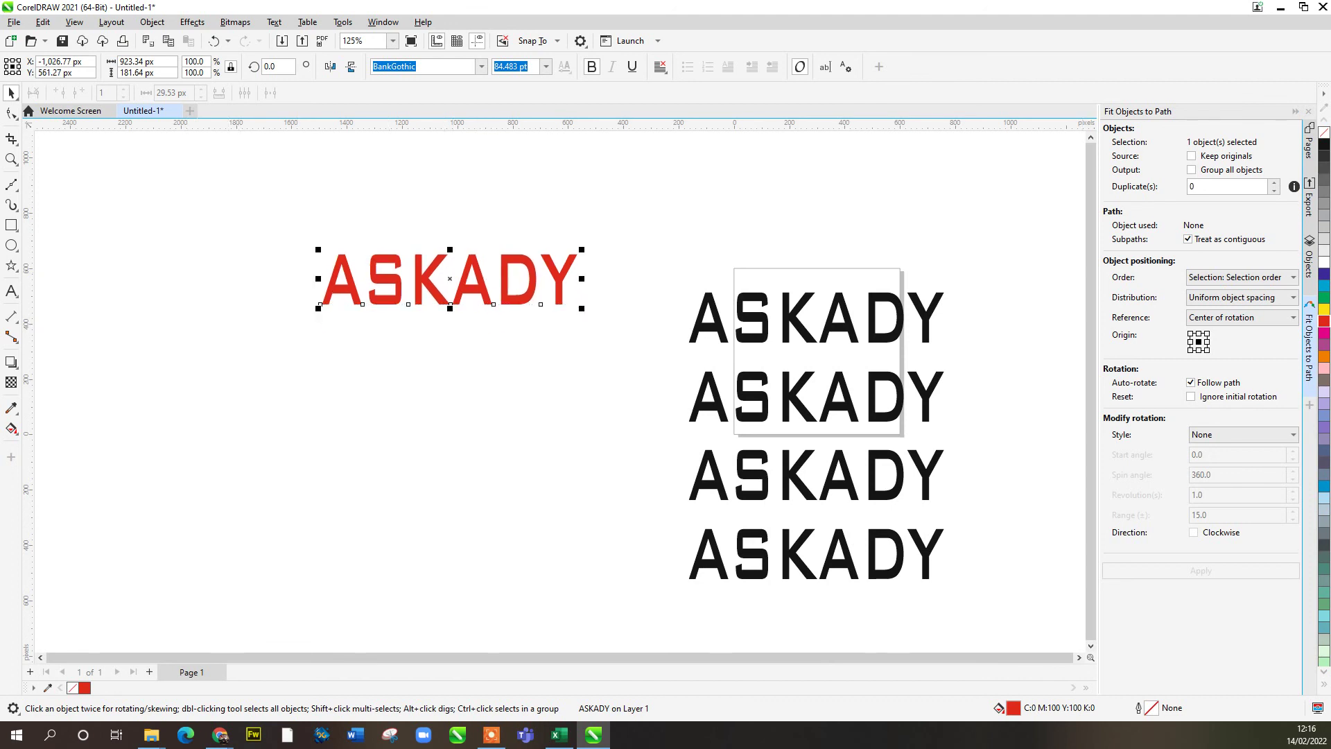
Step: Add a black hairline outline to the red ASKADY text and keep that text selected
right_click(1323, 144)
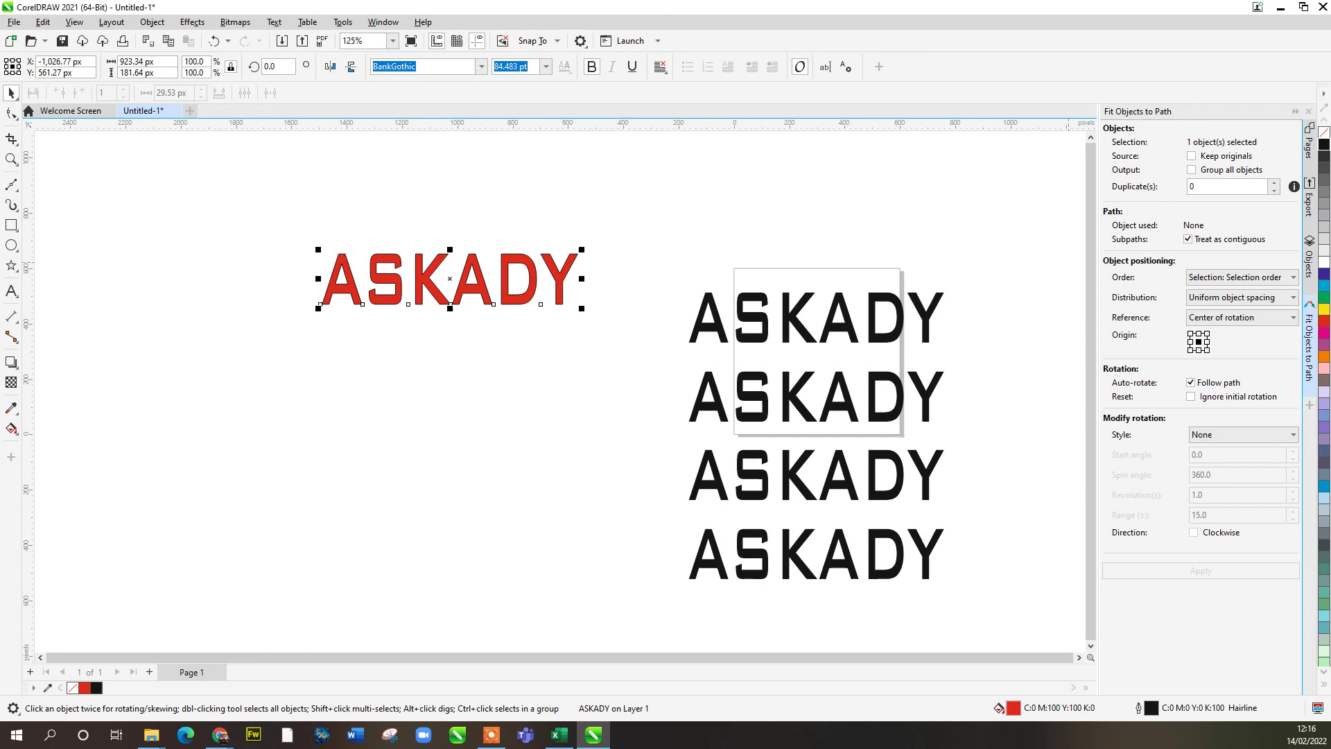
scroll(406, 273, up, 3)
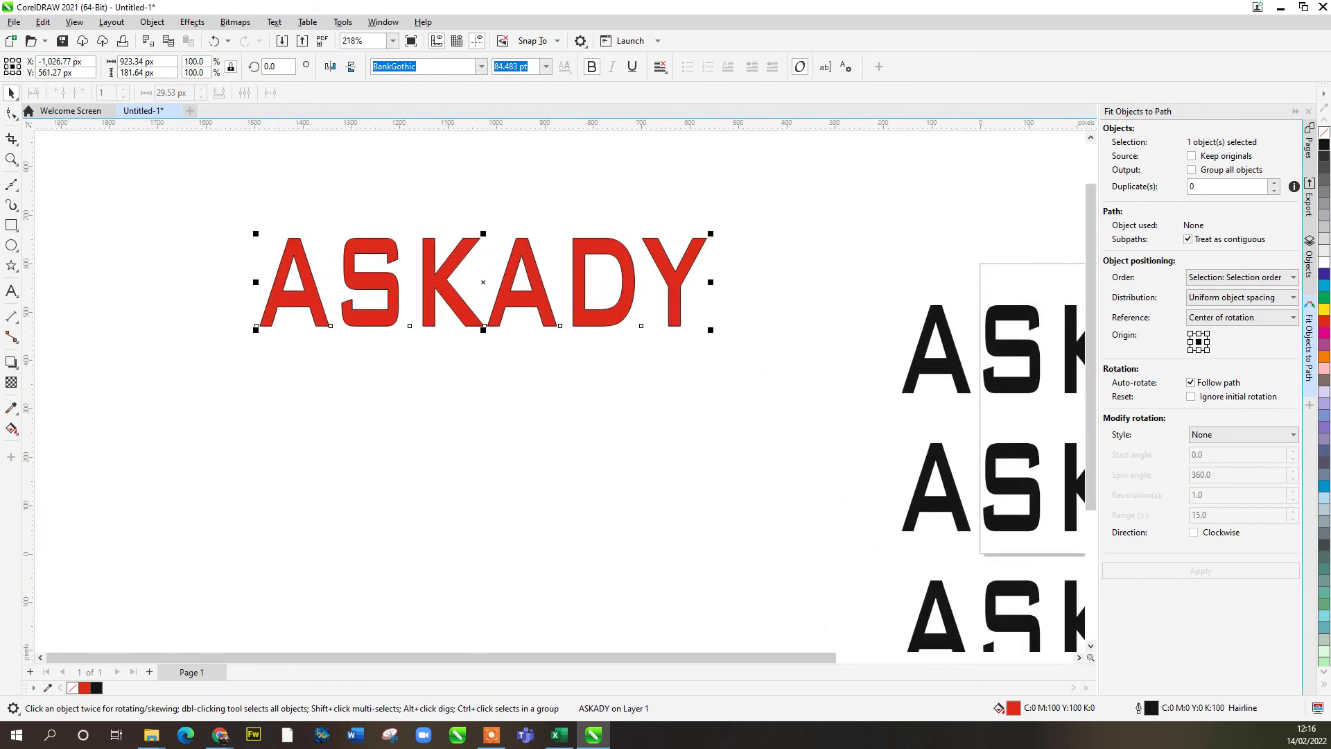
click(714, 184)
click(687, 263)
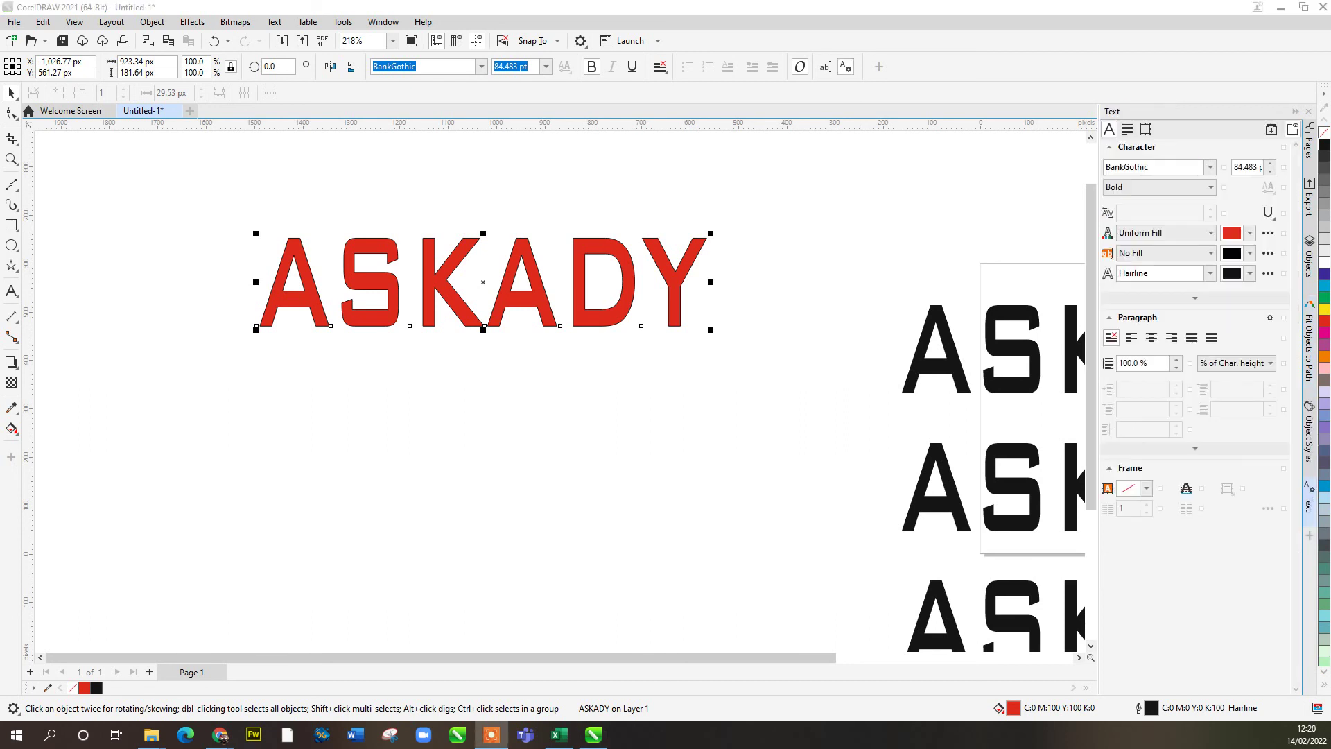
Step: Try character outline widths of 0.5 pt and 3.0 pt on the red ASKADY text, and set the outline back to None
click(846, 66)
click(845, 66)
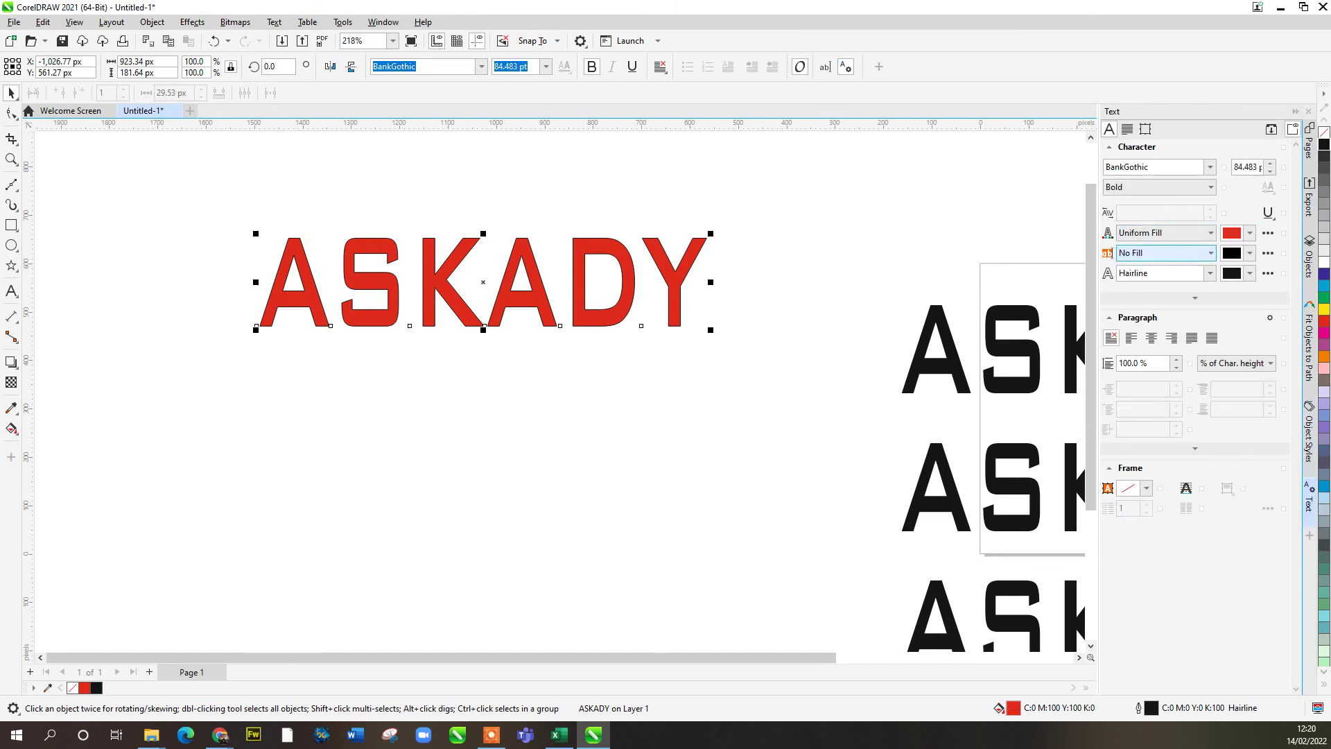
click(1210, 272)
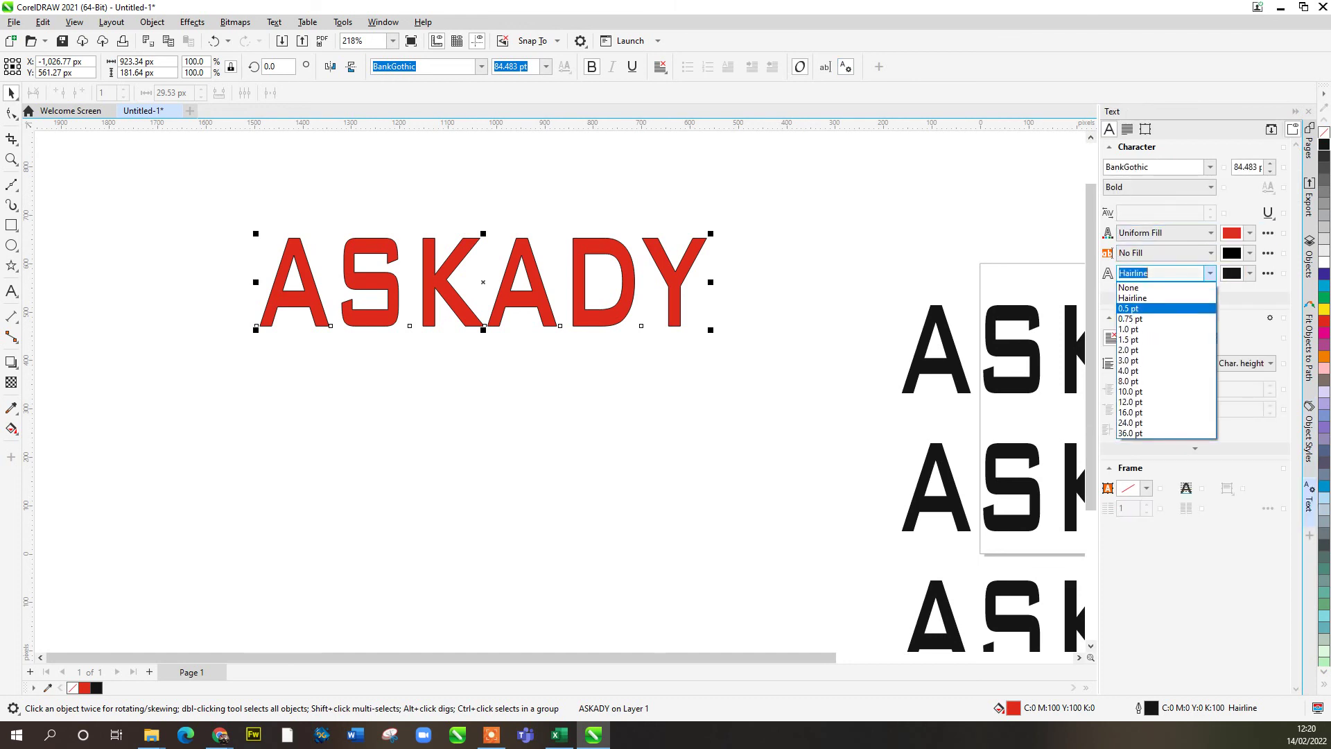
click(1137, 308)
click(1210, 272)
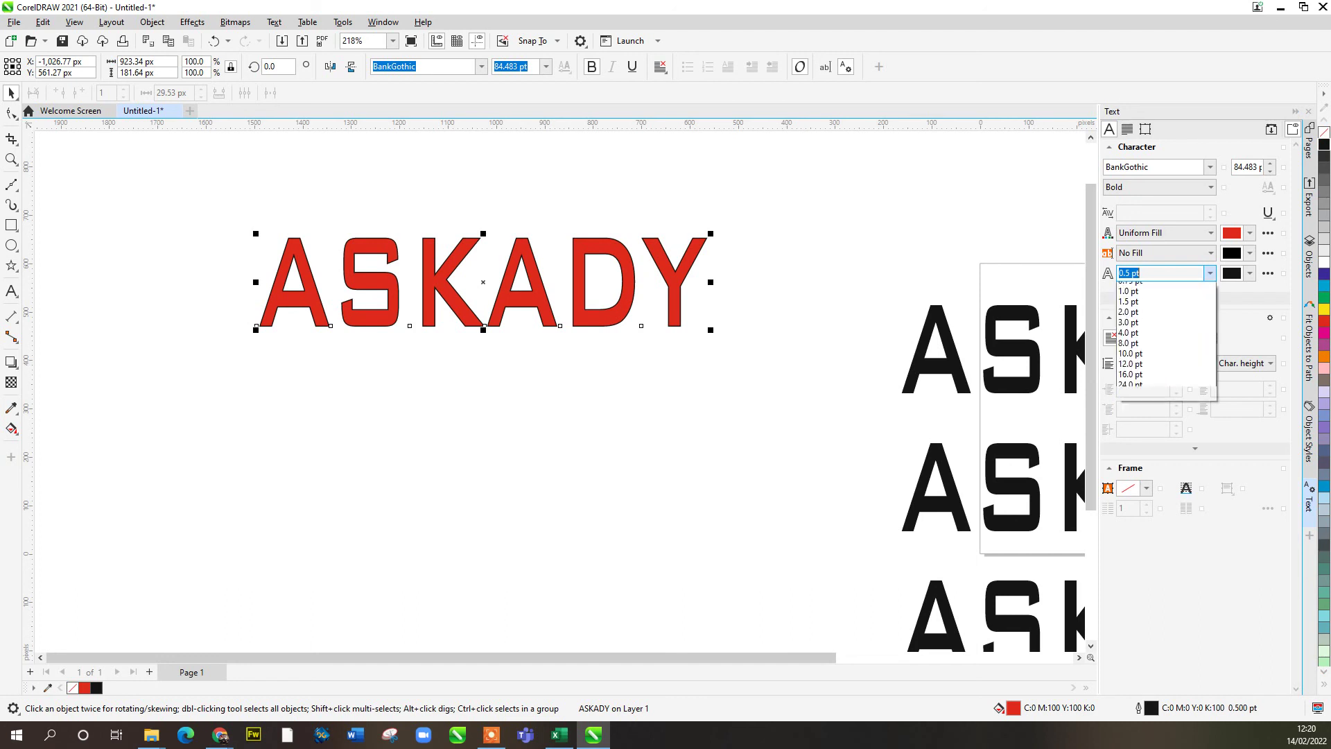
click(1137, 361)
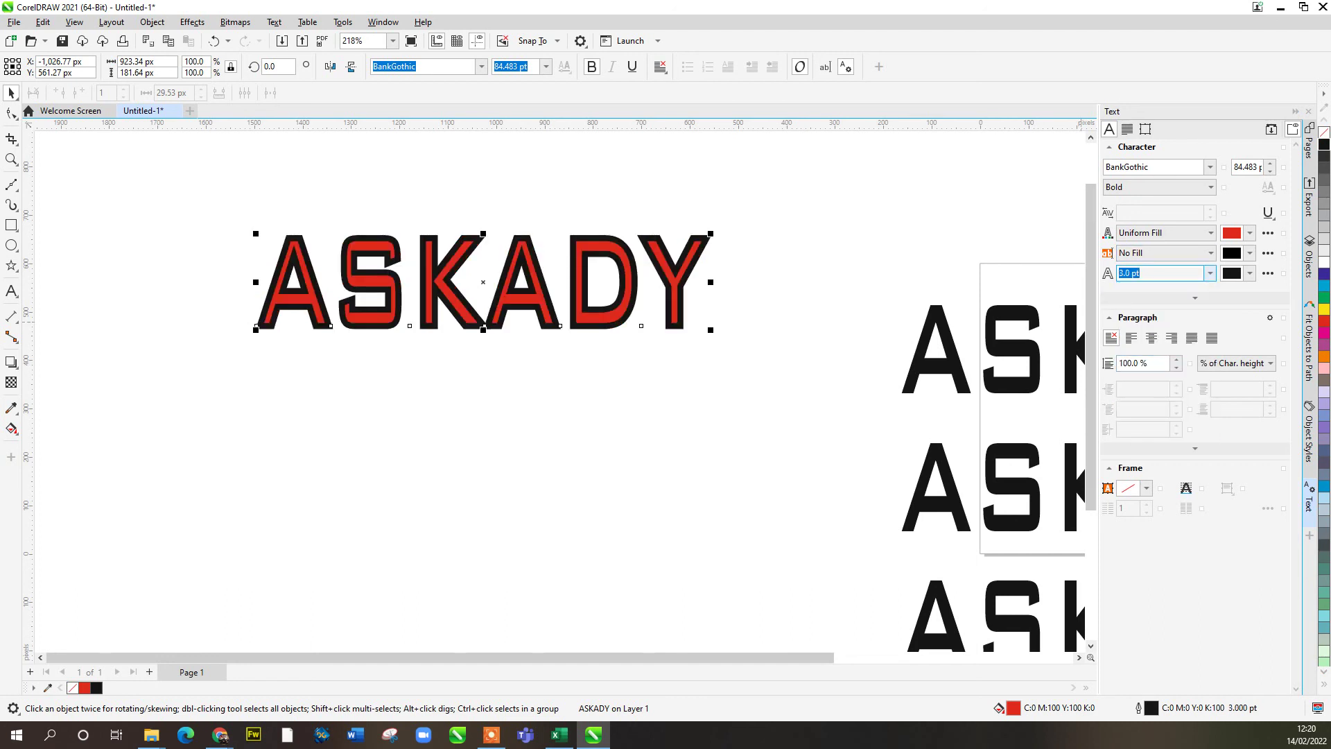
click(1209, 273)
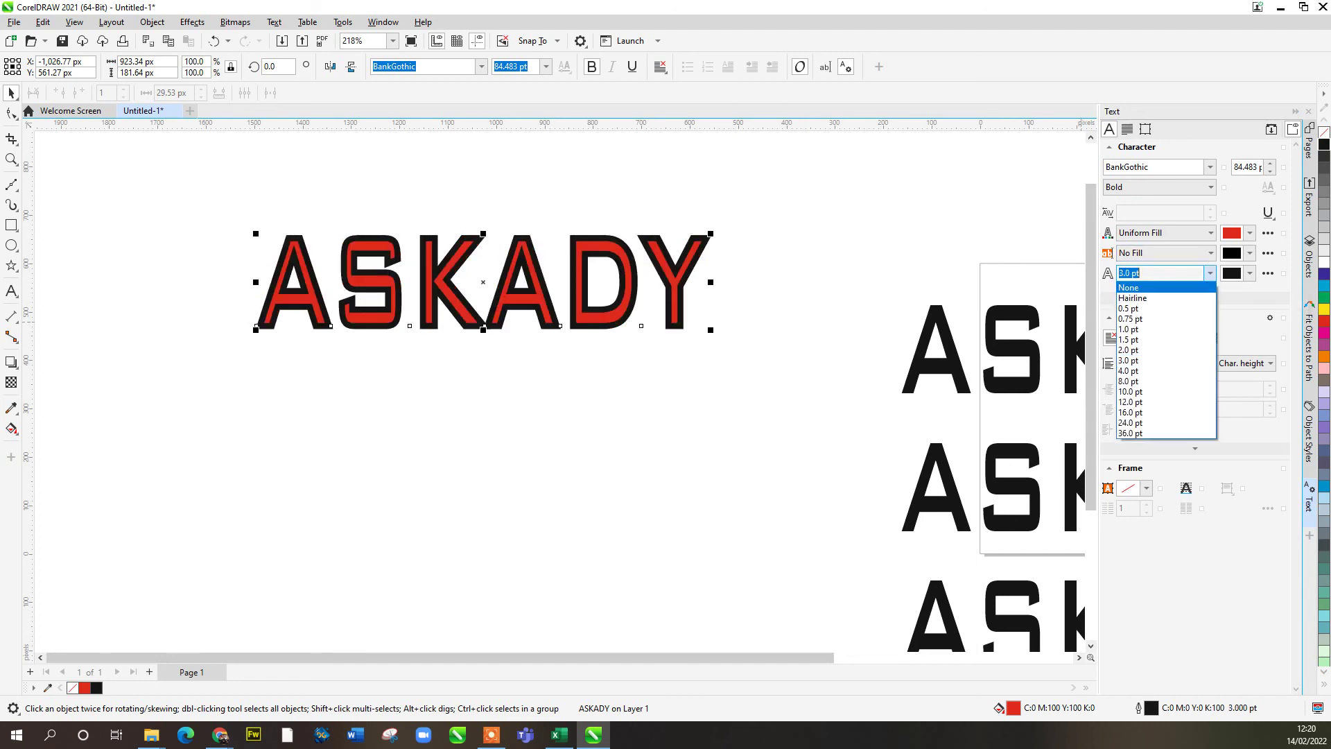
key(Return)
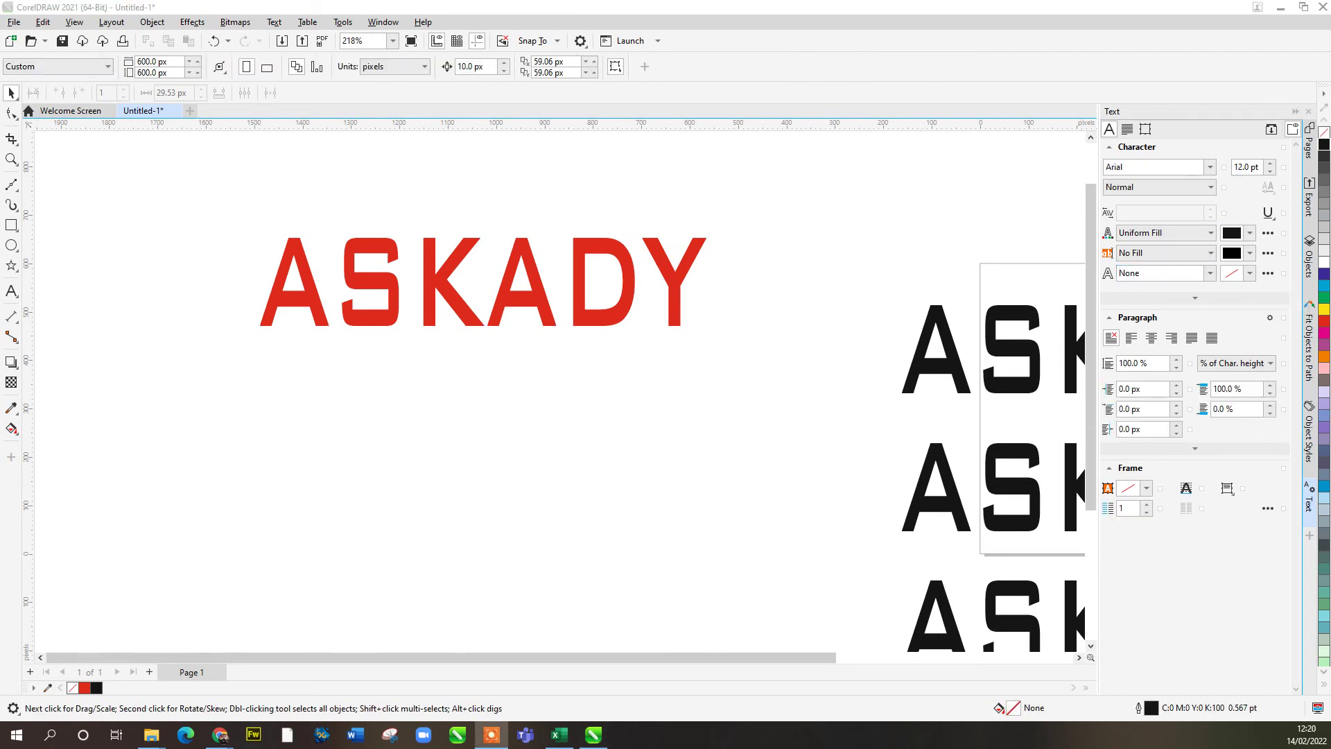
Step: Draw a rectangle about 832 by 189 px below the red ASKADY text and give it a fountain fill
key(F6)
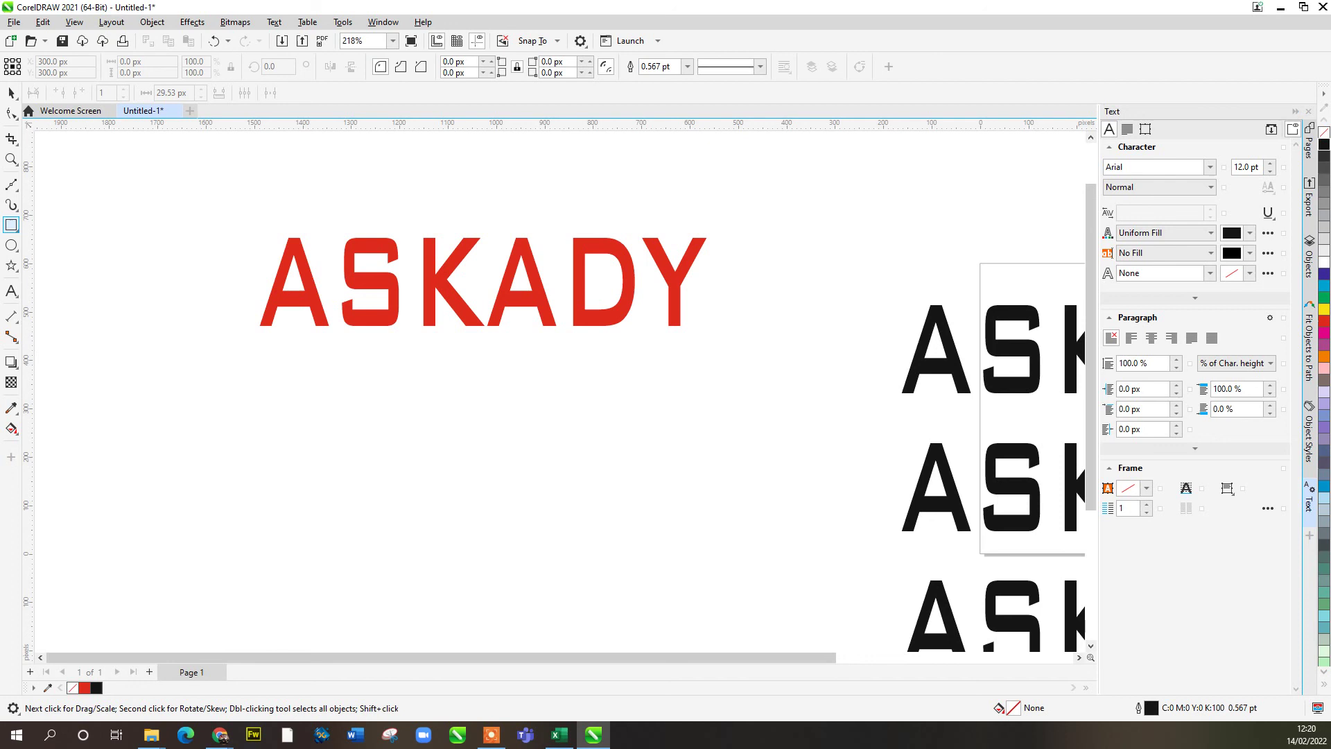
drag(281, 348, 684, 440)
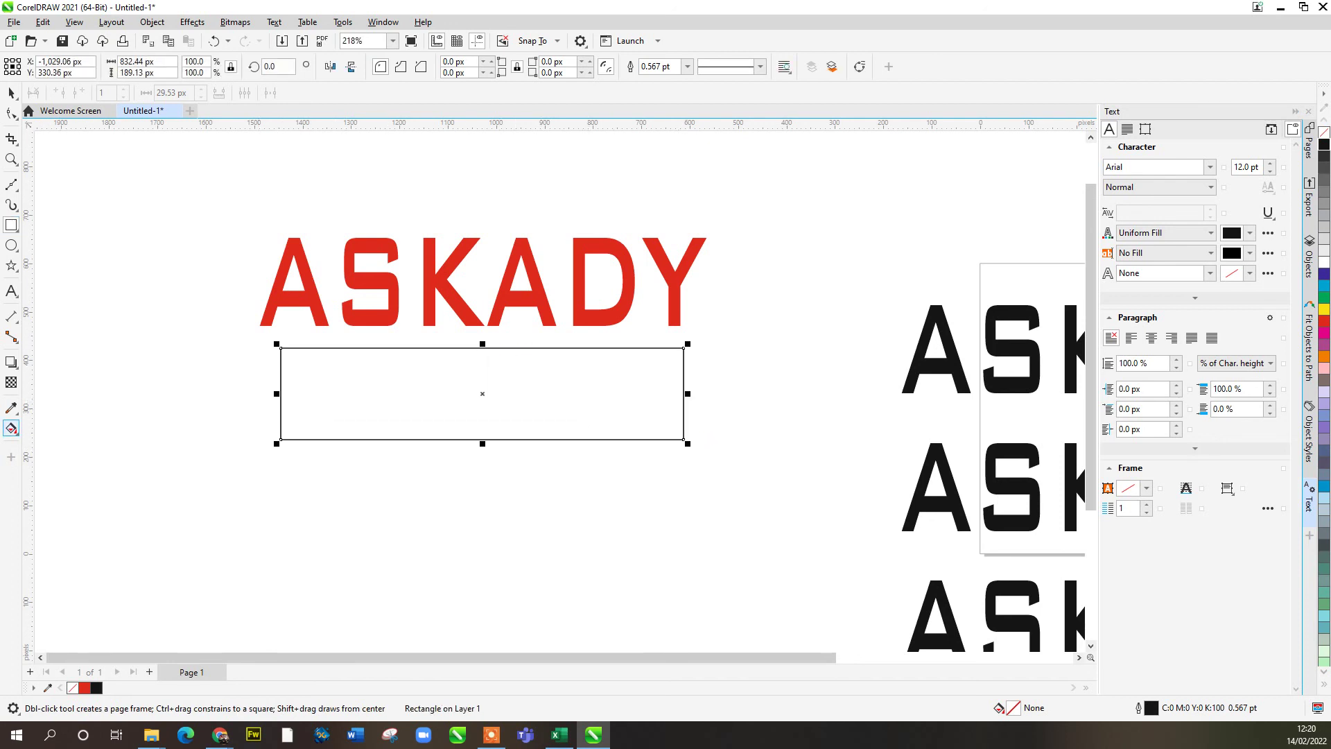
click(11, 428)
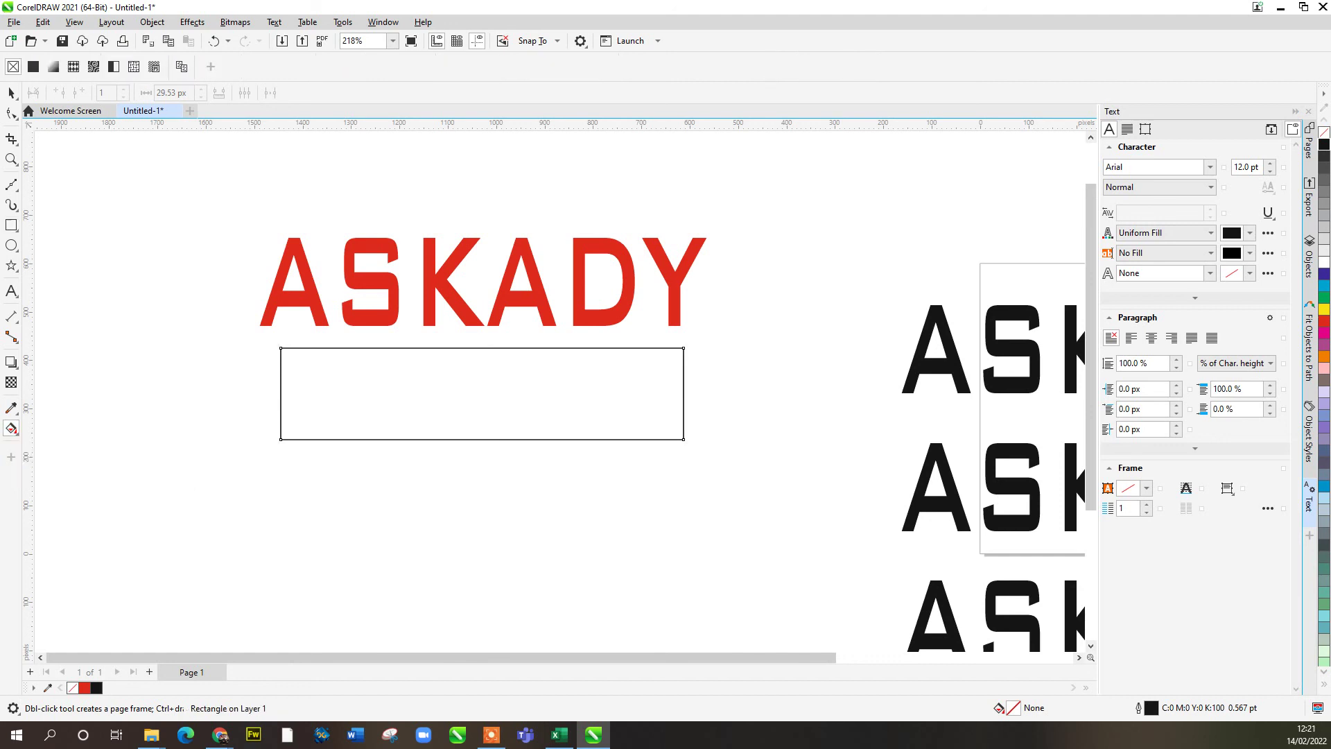
click(52, 67)
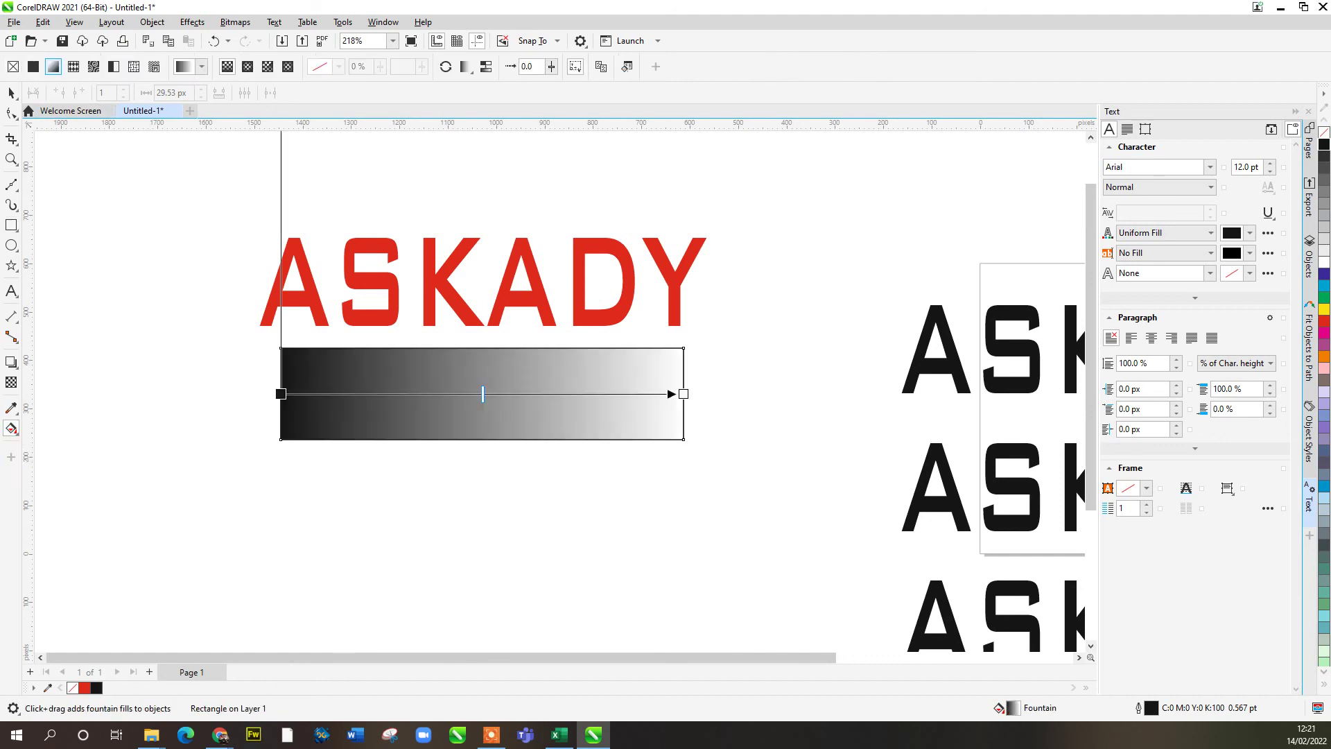
Step: Tilt the rectangle's fountain fill diagonally towards its upper-left corner and recolour the white end node red, C 0, M 93, Y 100, K 0
drag(684, 394, 336, 343)
drag(281, 386, 444, 431)
click(335, 343)
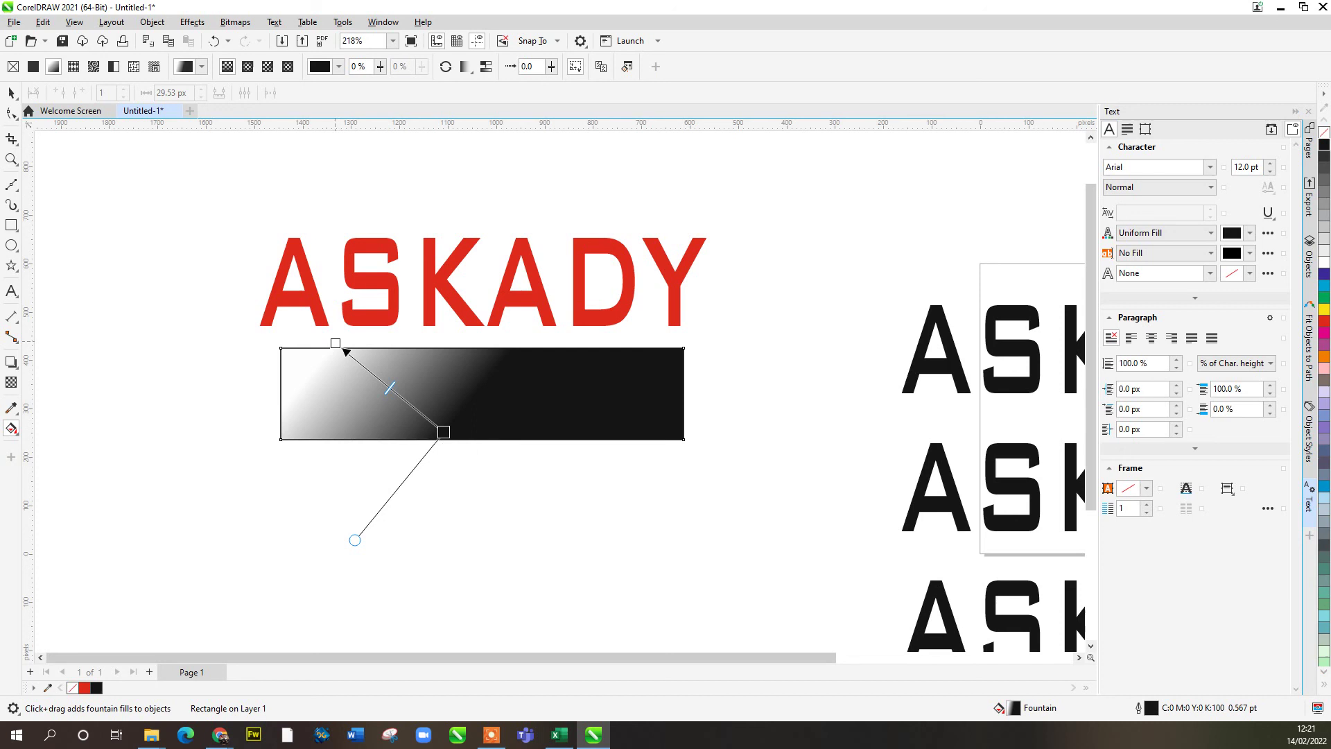
click(275, 357)
click(275, 358)
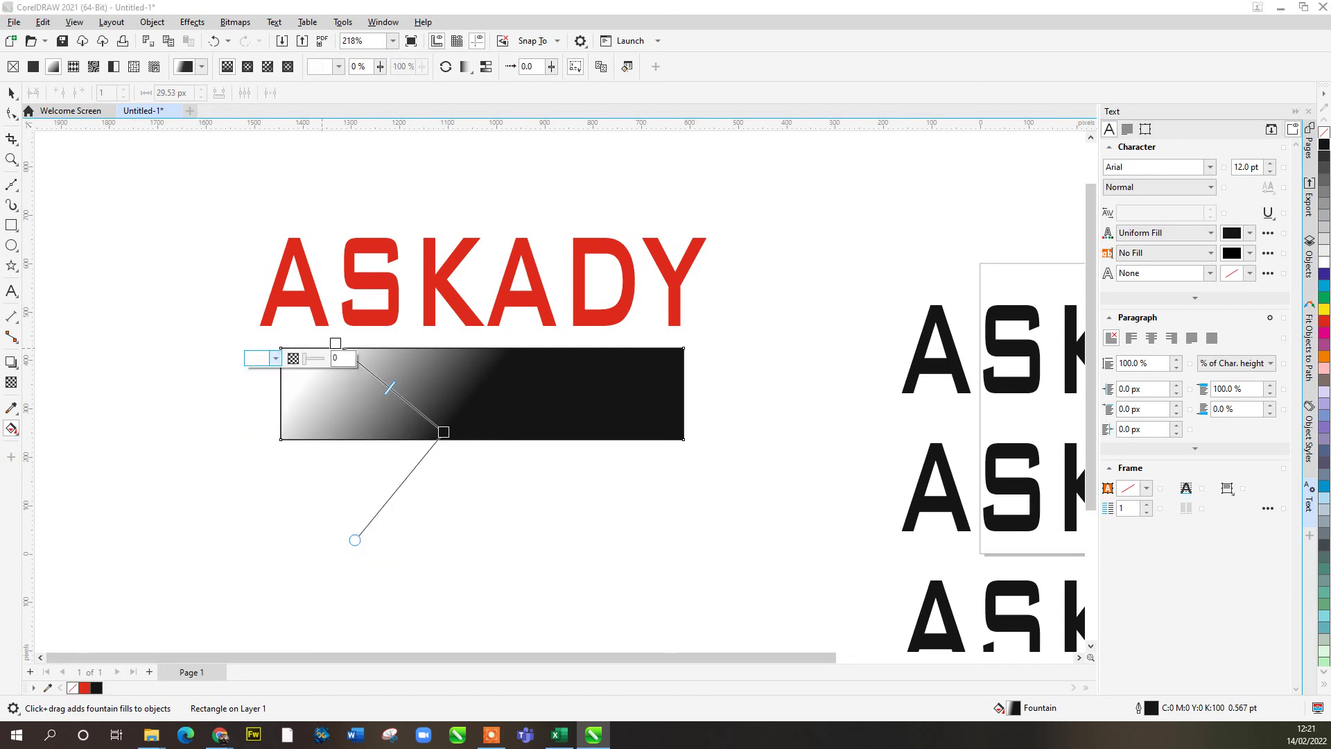
click(276, 358)
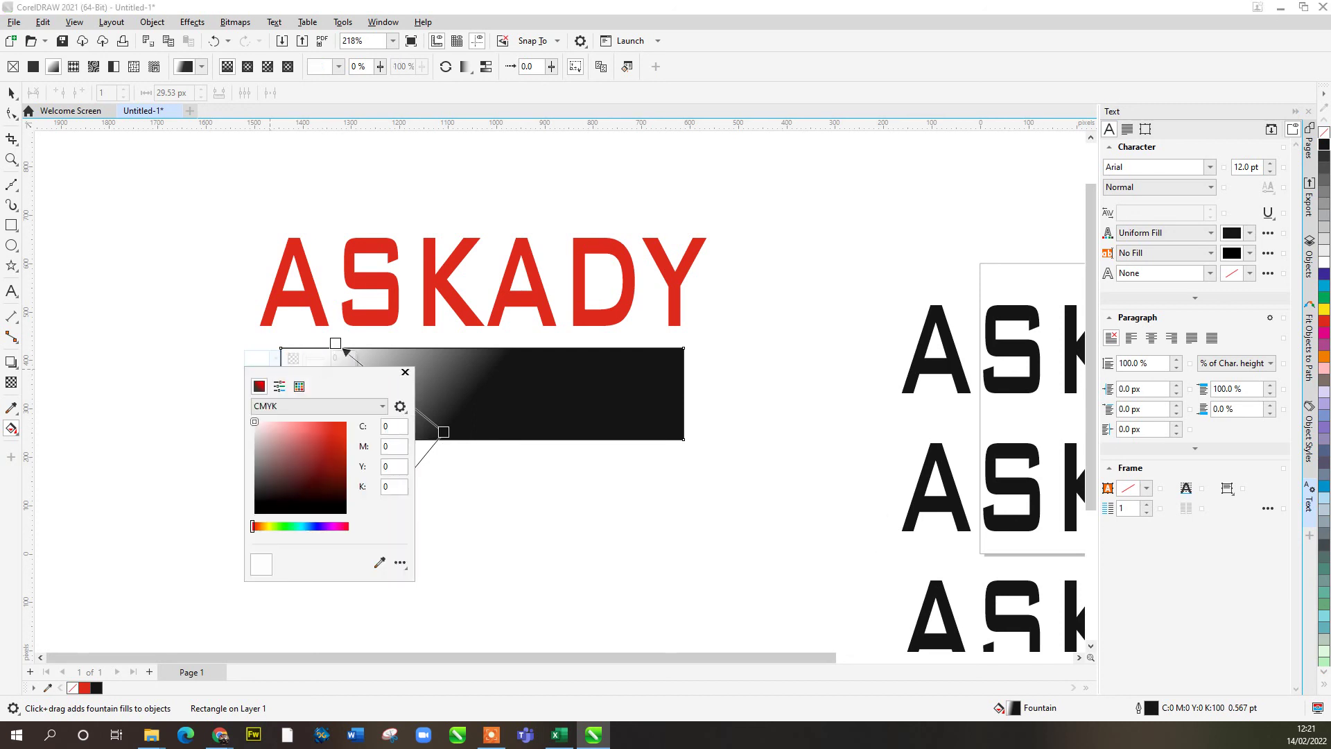
click(345, 431)
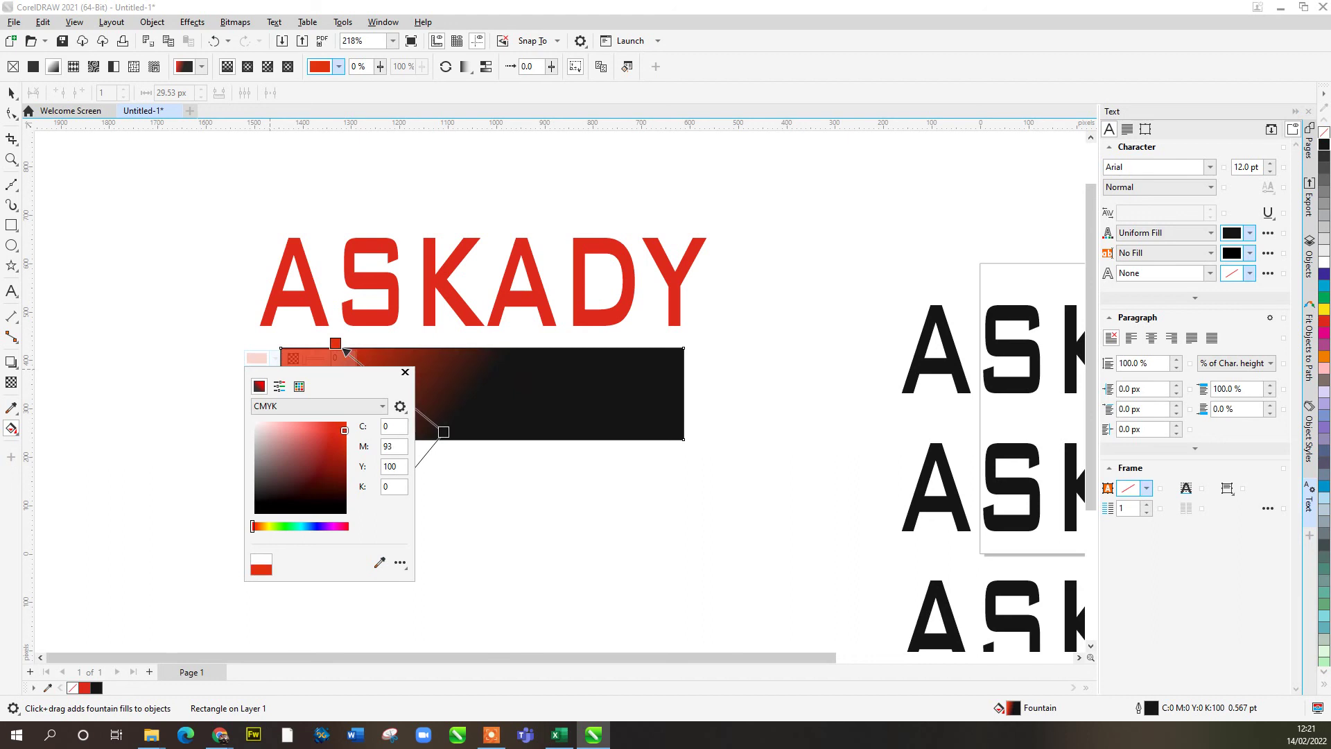
click(405, 372)
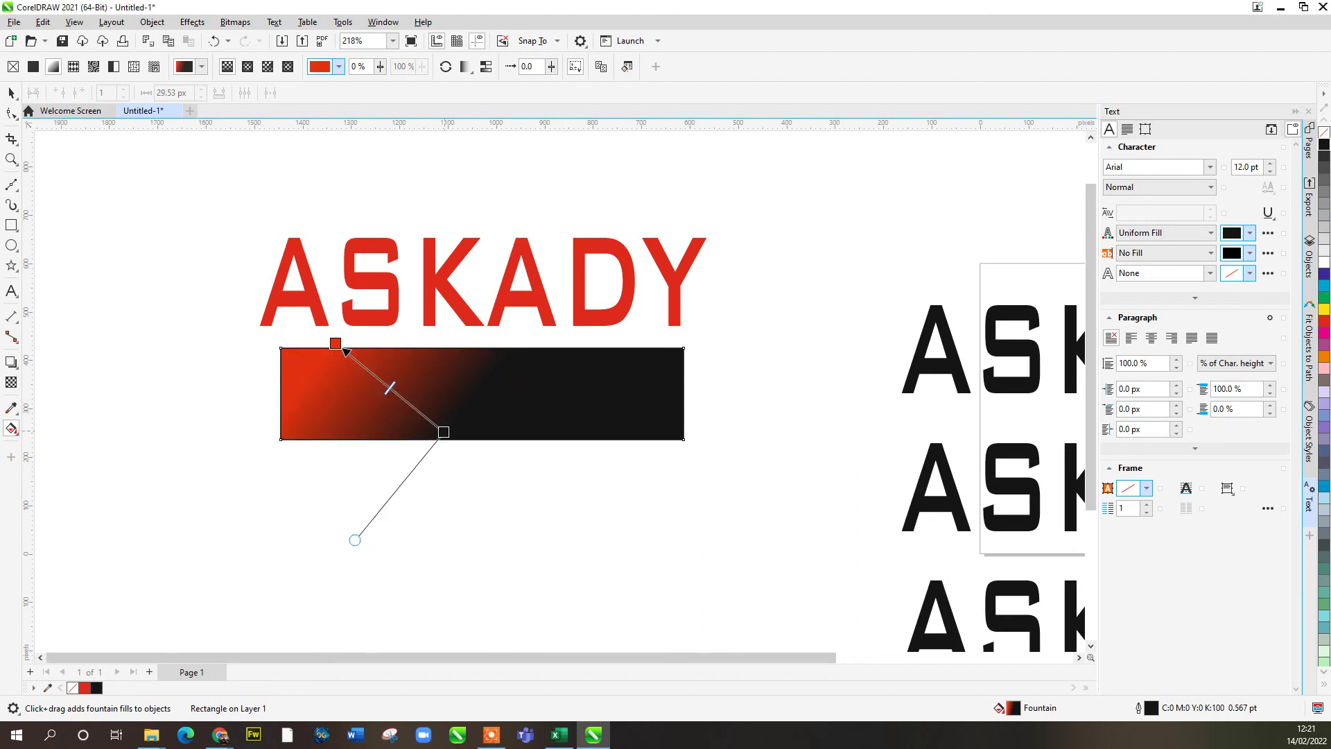
Step: Move the gradient's black node out to below the rectangle's lower-right part and recolour it green, C 66, M 0, Y 100, K 0
drag(443, 431, 610, 463)
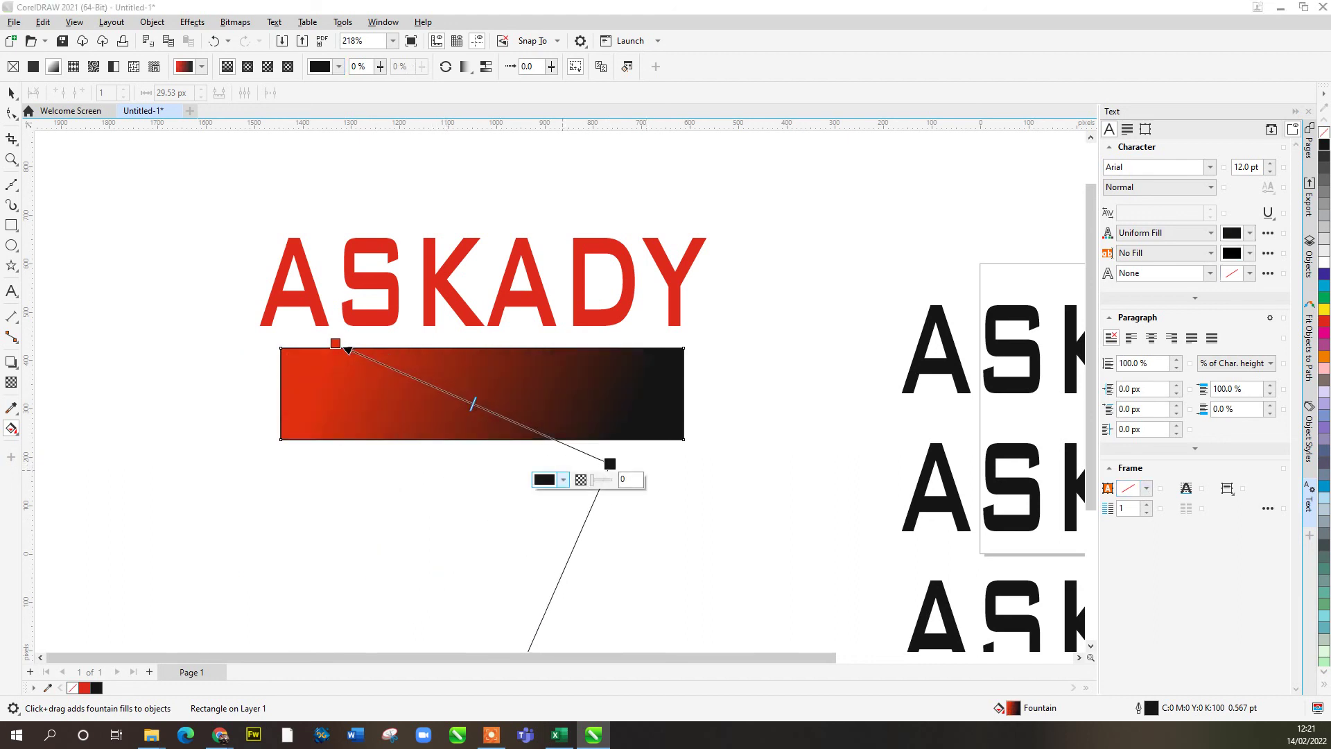
click(563, 479)
drag(548, 647, 572, 647)
click(601, 457)
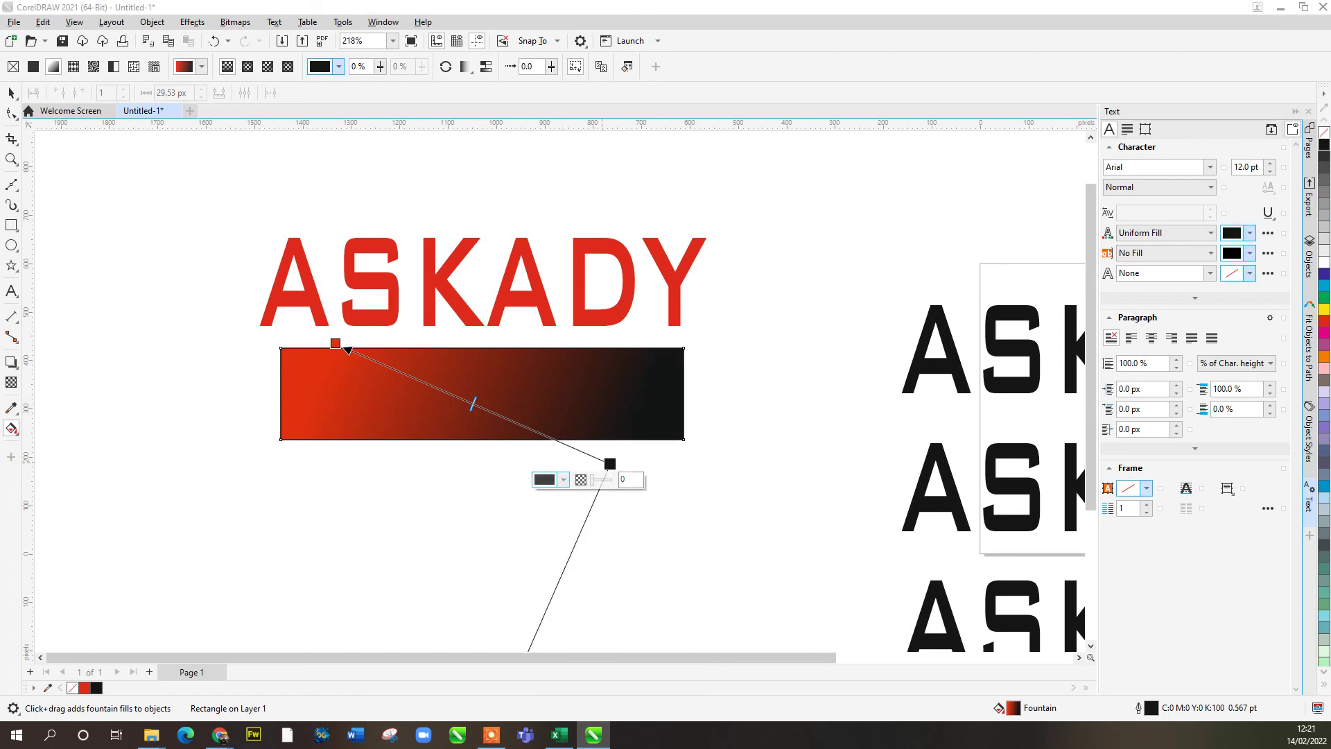
click(563, 479)
click(621, 542)
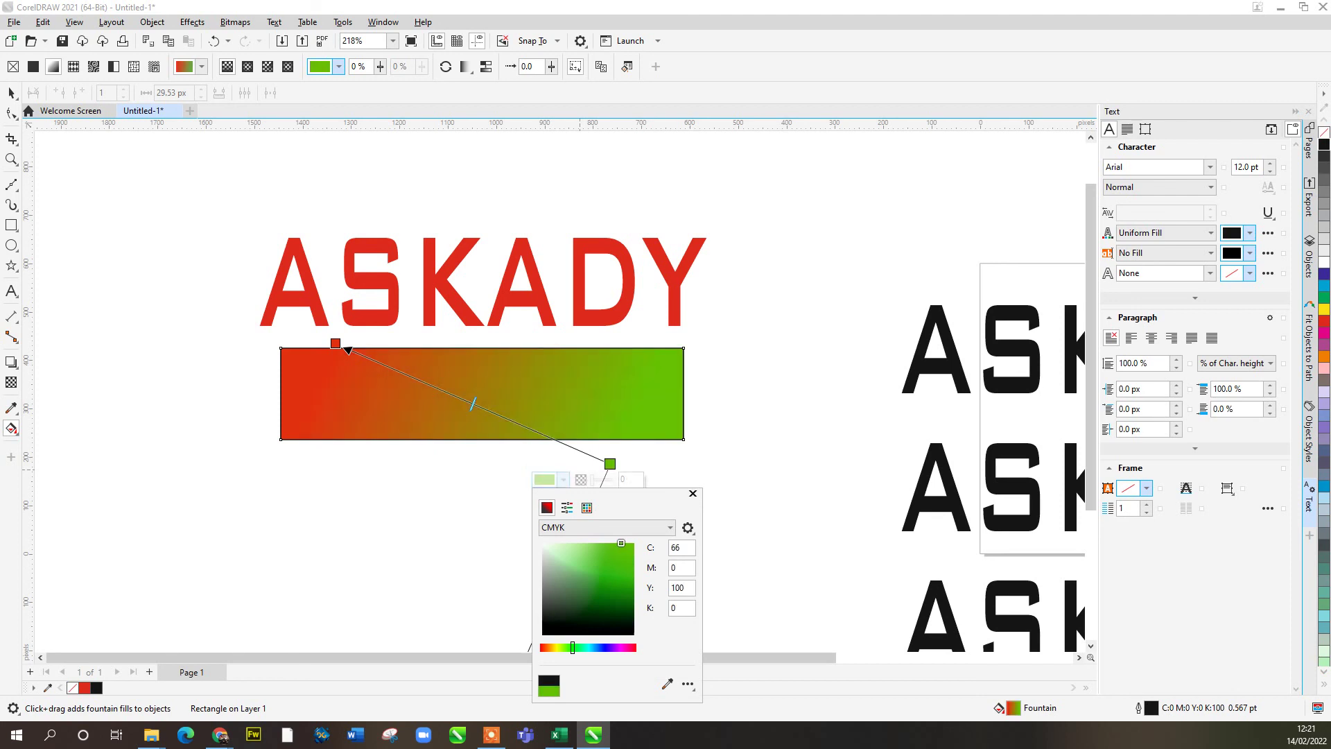
Step: Add a middle colour node at 47% of the gradient, make it blue, and deselect the rectangle
double_click(481, 407)
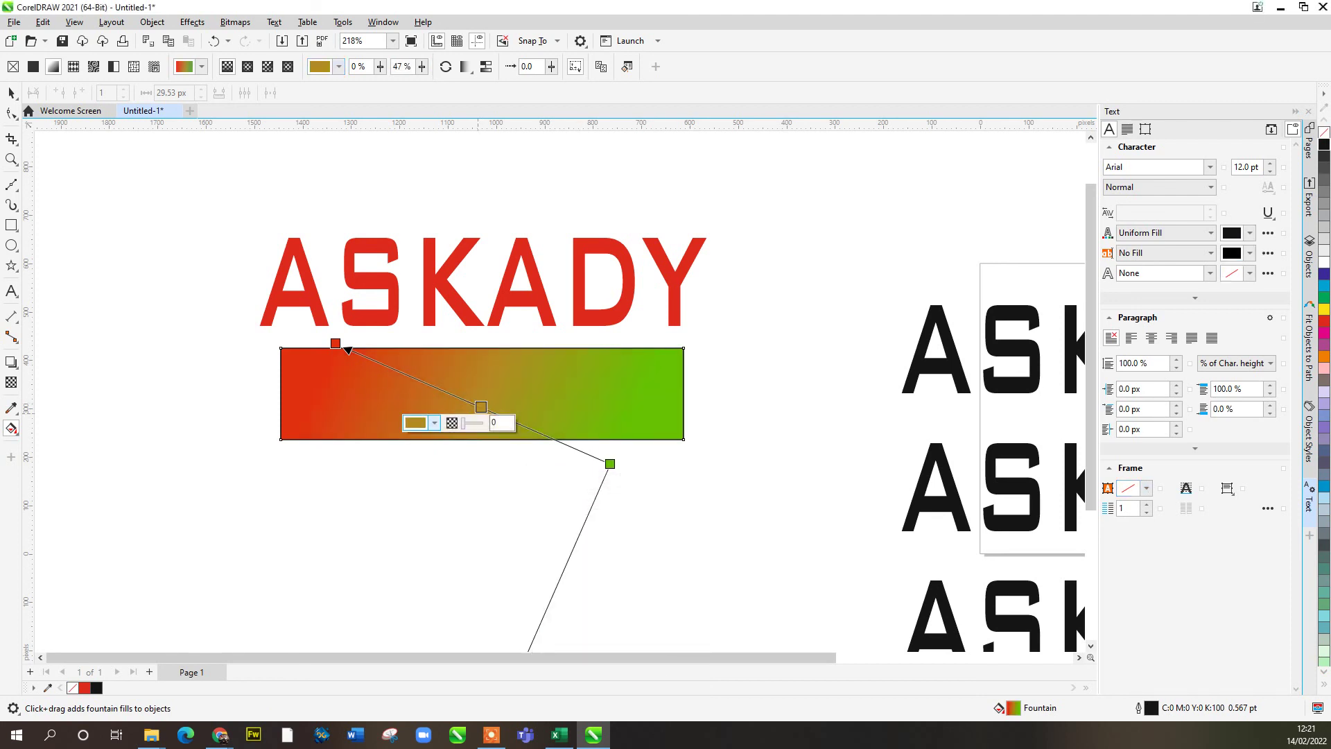
click(434, 422)
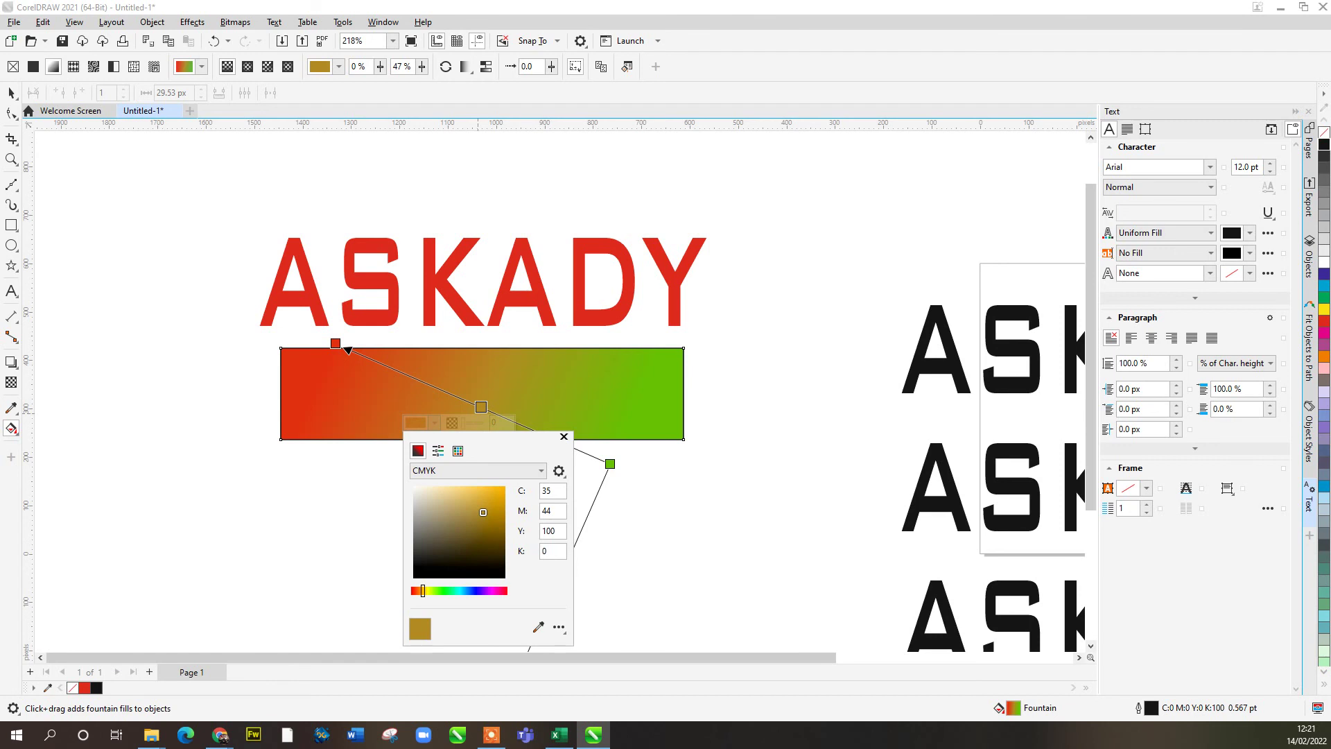
drag(423, 590, 465, 590)
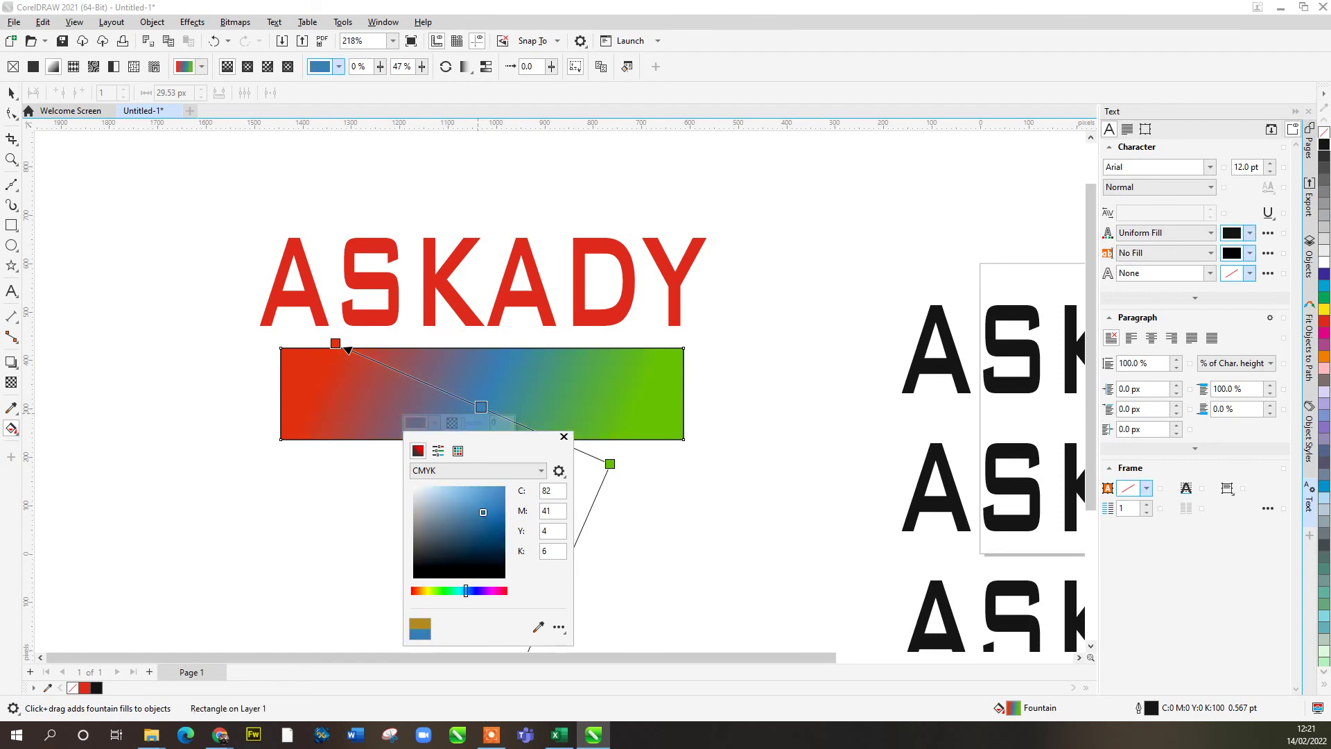
click(477, 502)
click(564, 437)
click(596, 526)
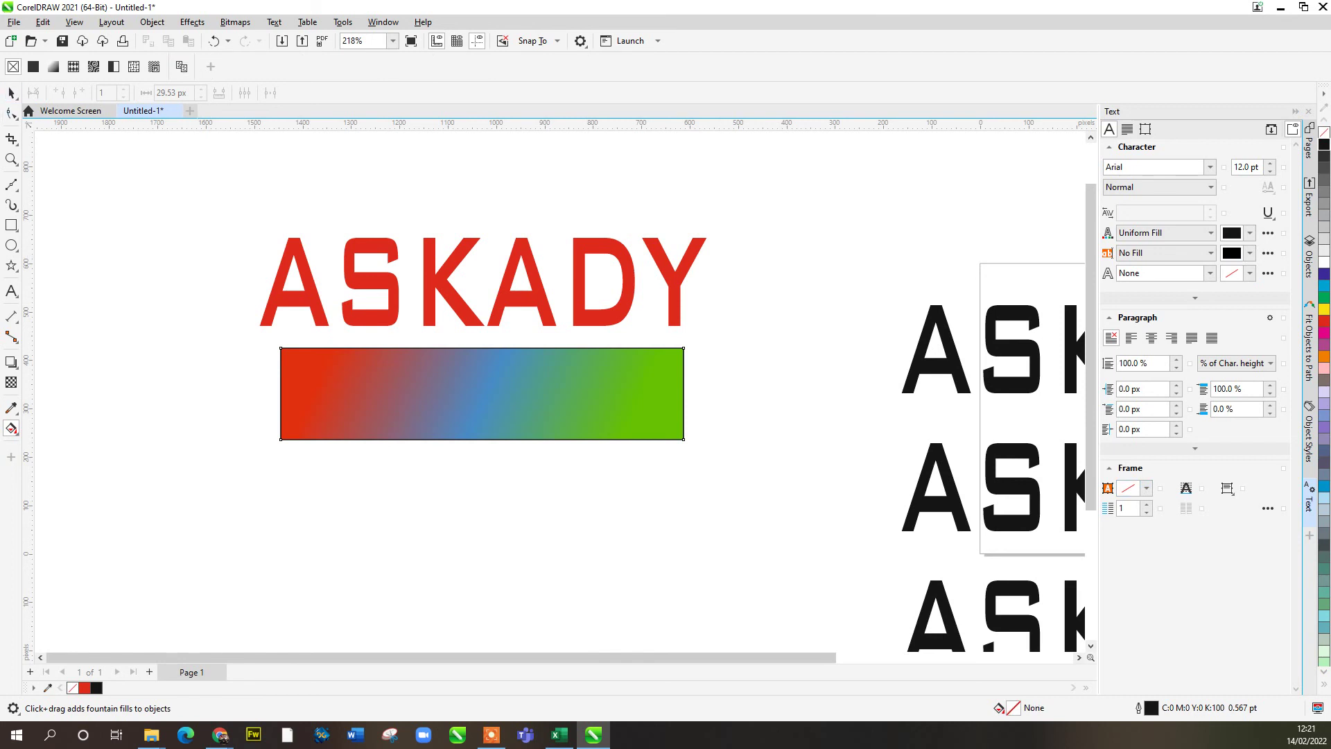
Step: Fill the red ASKADY text above the gradient rectangle with the yellow-and-black diagonal stripe vector pattern
click(312, 274)
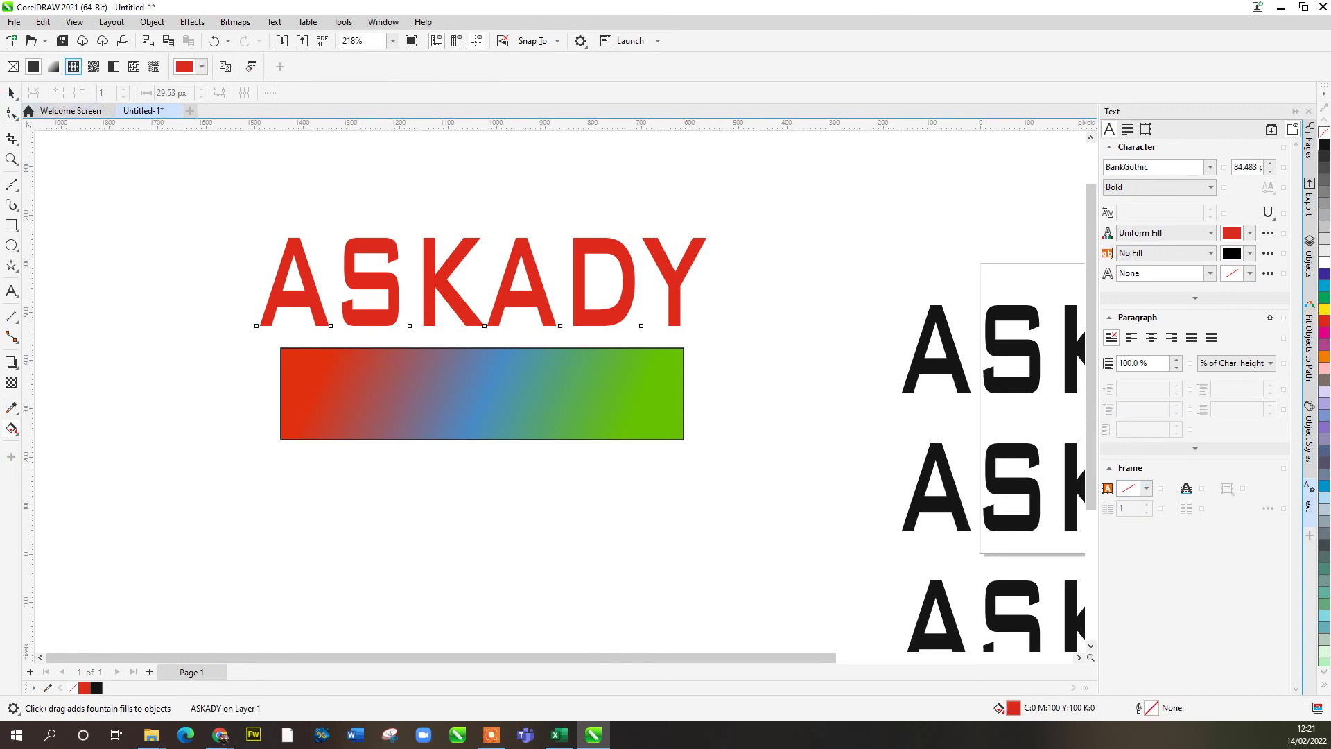
click(73, 67)
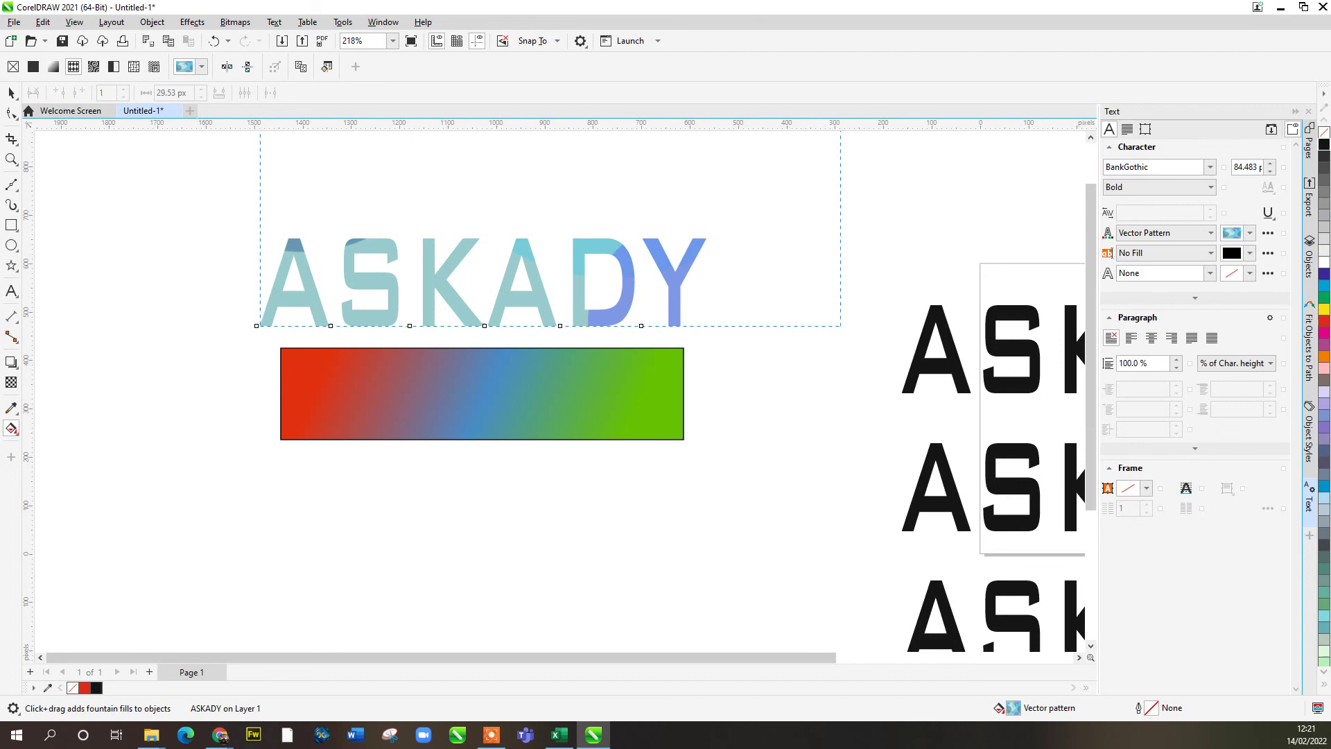
click(201, 67)
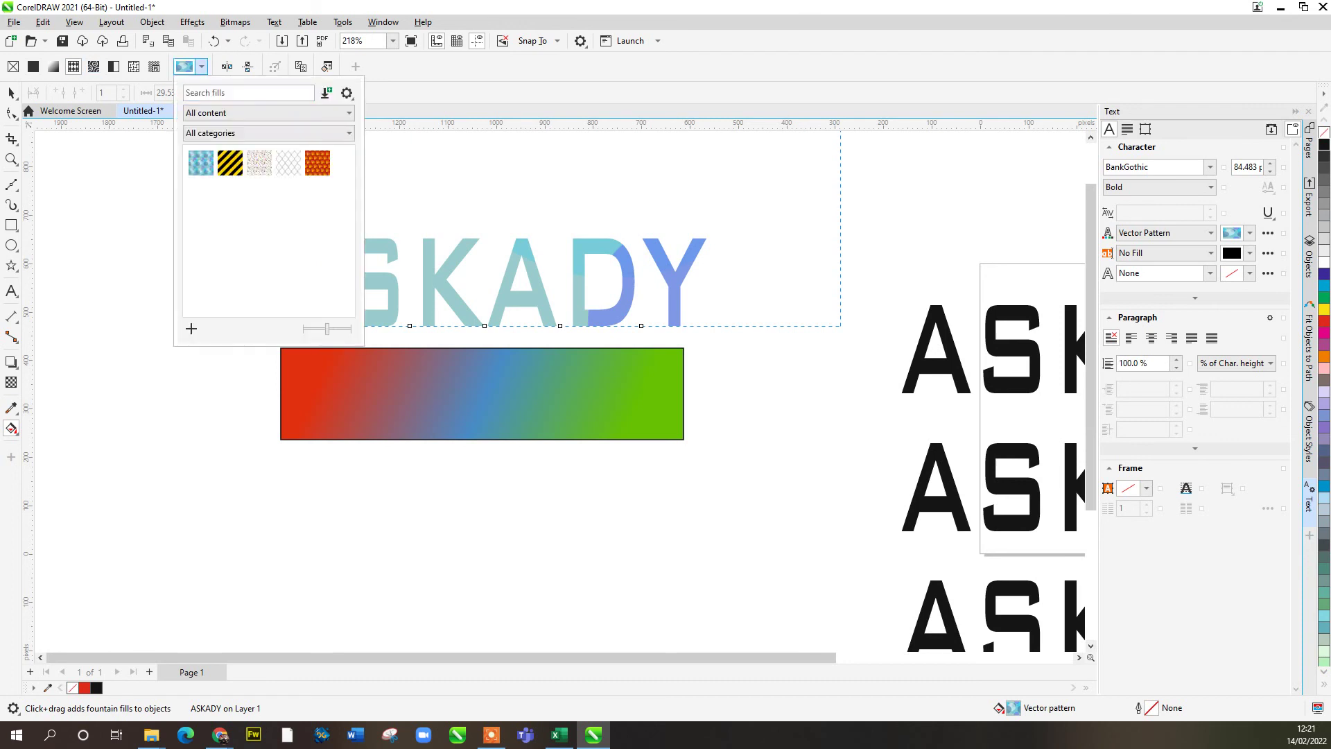
click(230, 163)
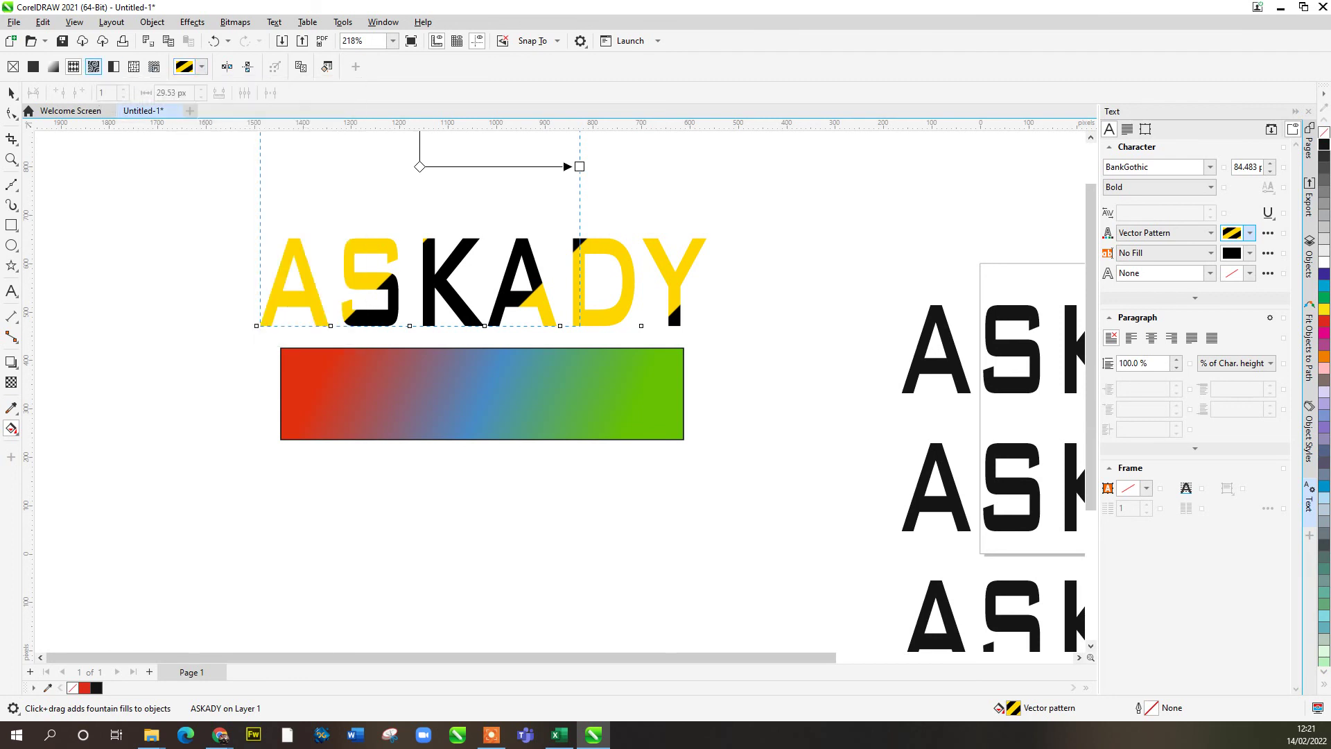
Step: Give the ASKADY text above the rectangle a bitmap pattern fill using the green leaf texture
click(94, 66)
click(202, 66)
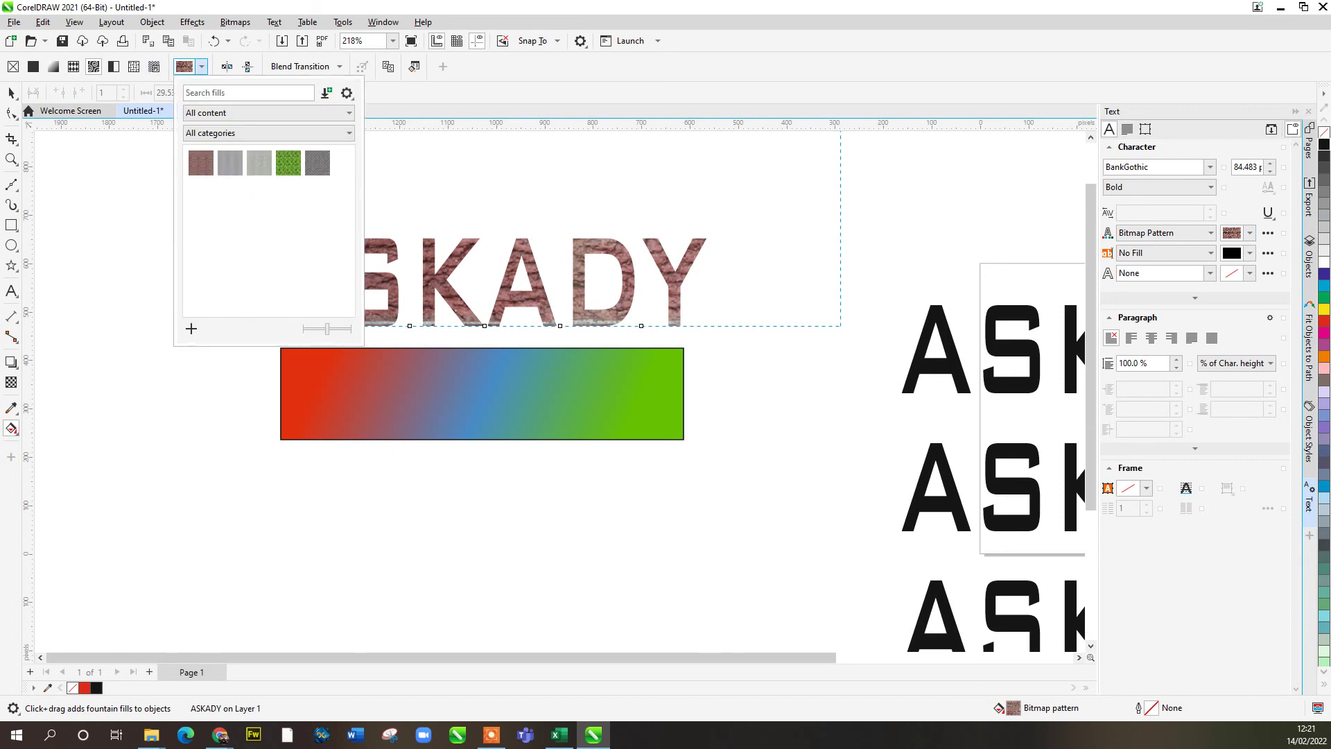
click(289, 162)
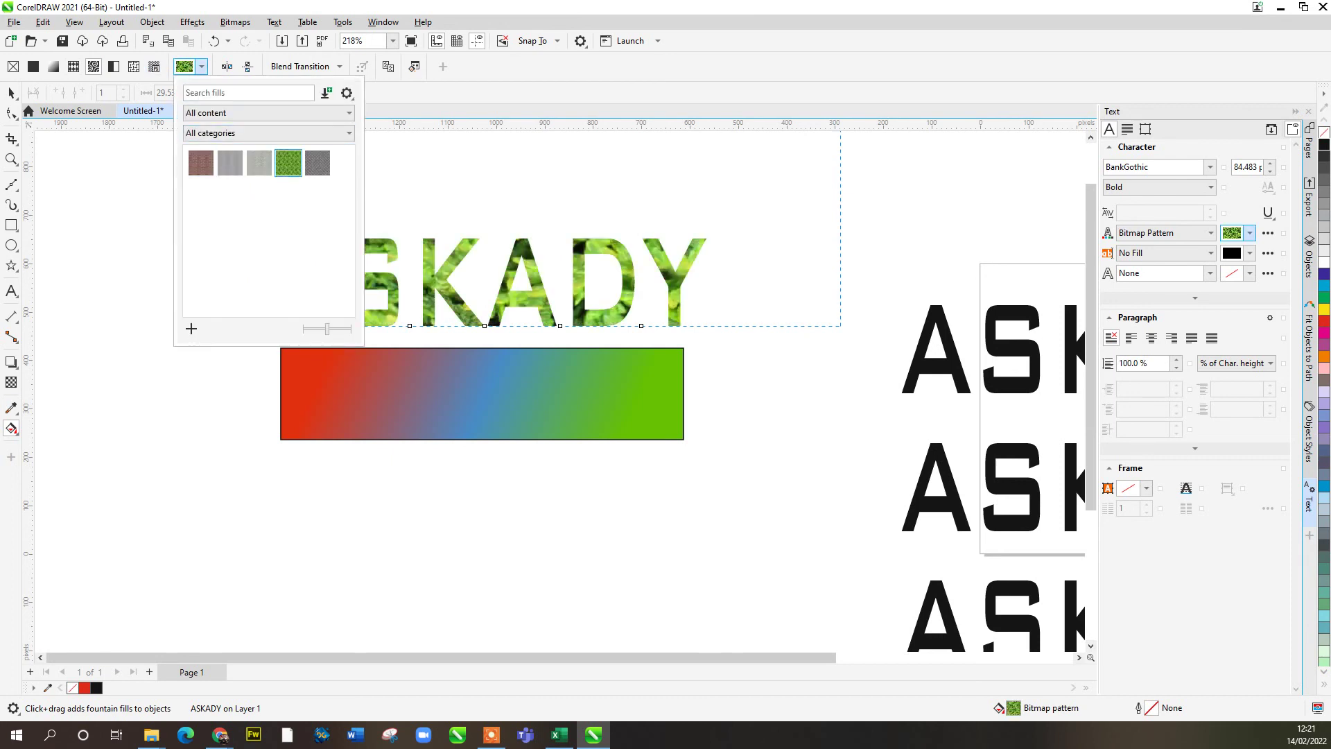
click(11, 93)
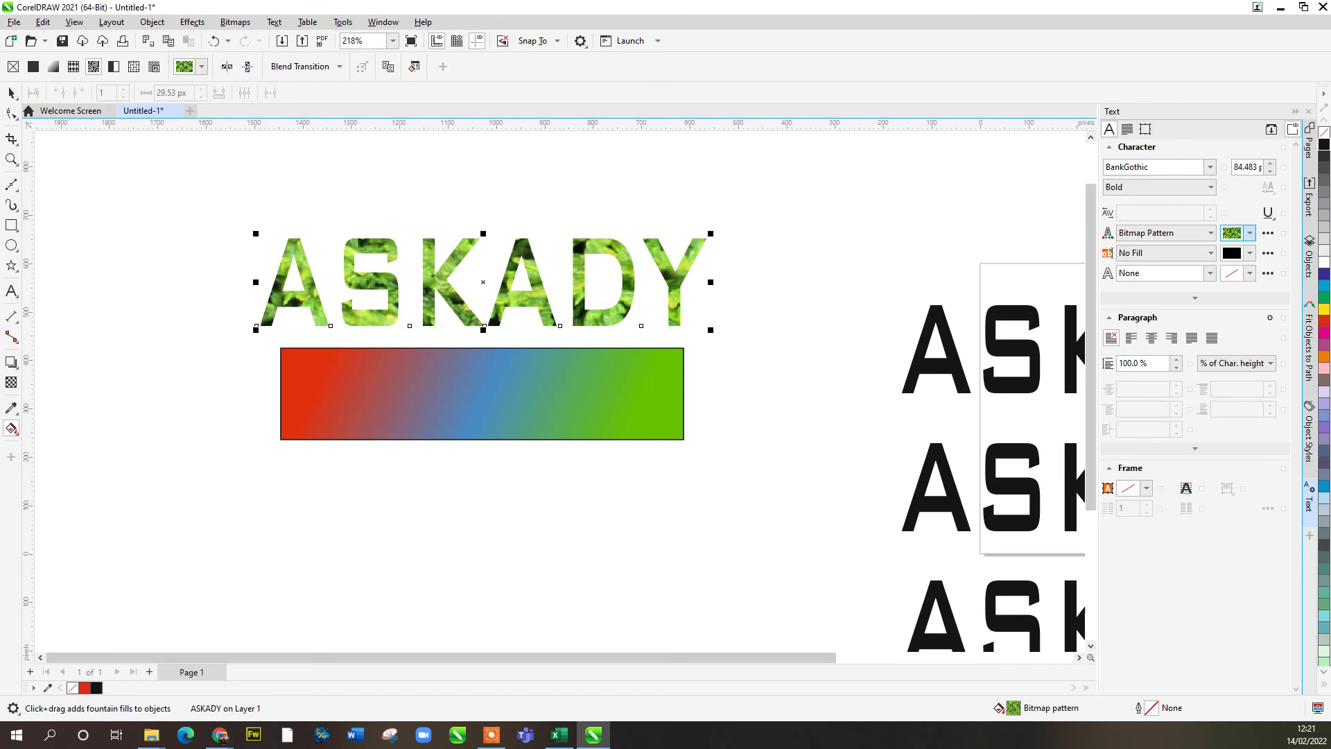
Step: Save the drawing as Untitled-1 in the Documents folder in CDR - CorelDRAW format, version 23.0 (2021)
click(14, 21)
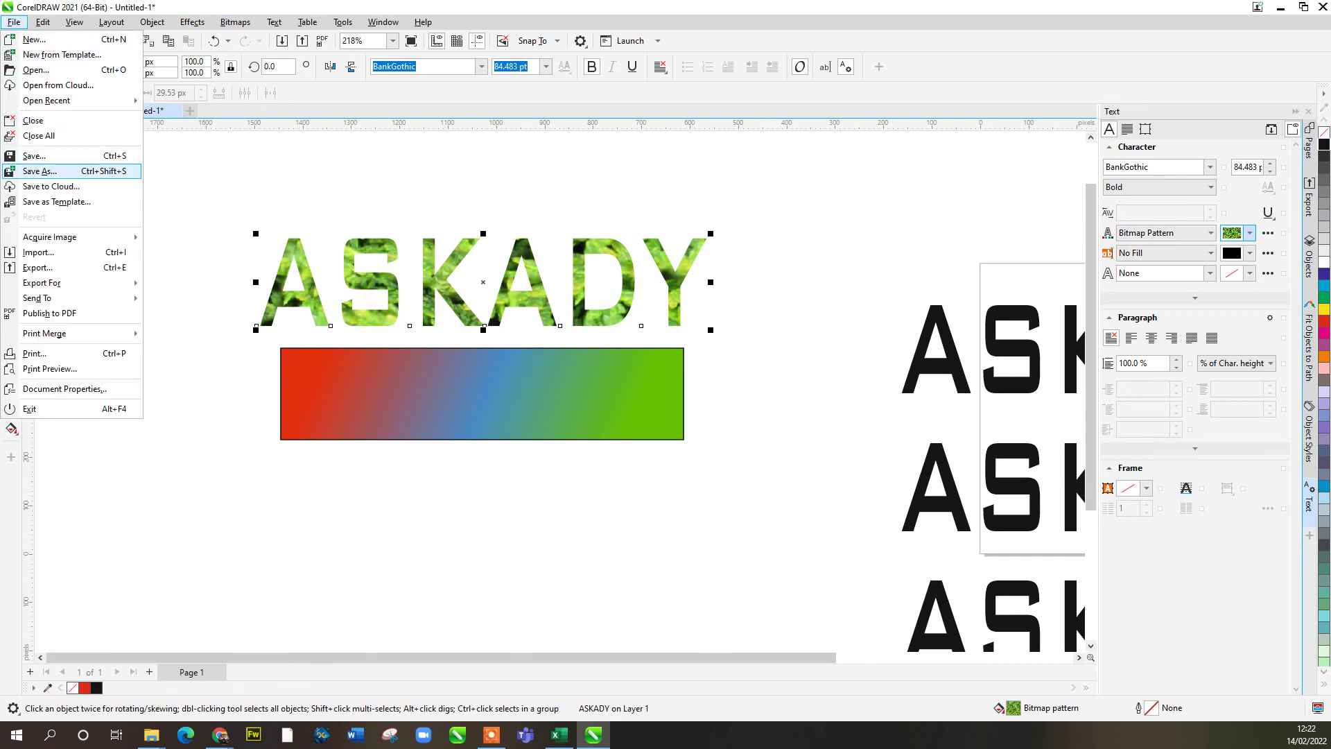
click(35, 156)
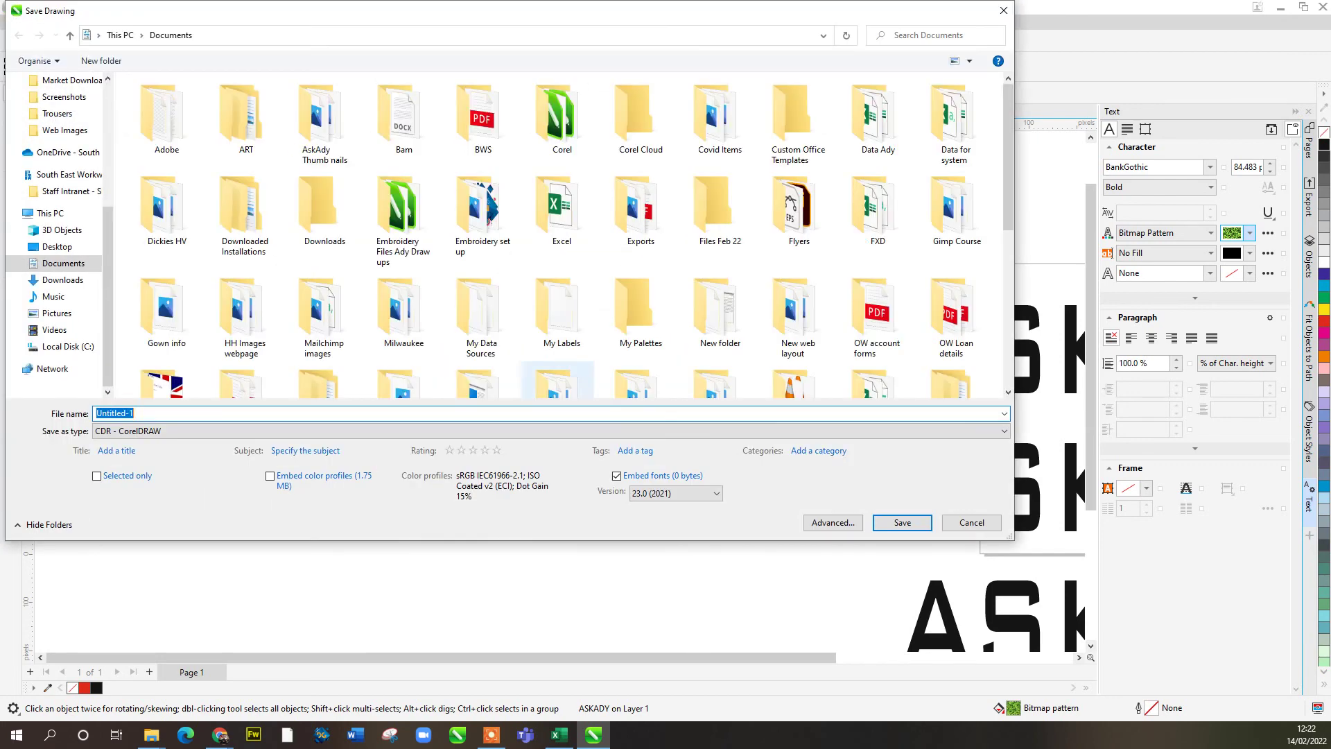
click(675, 493)
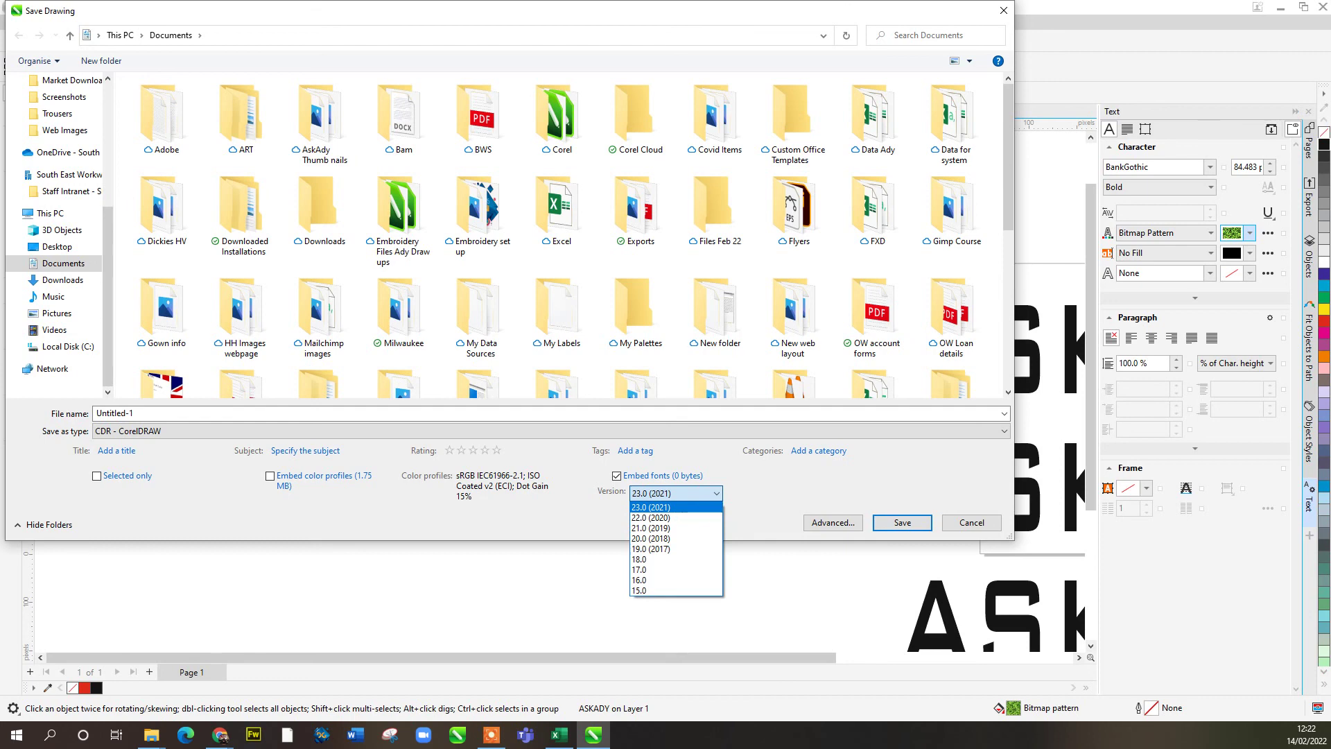
click(693, 431)
click(693, 431)
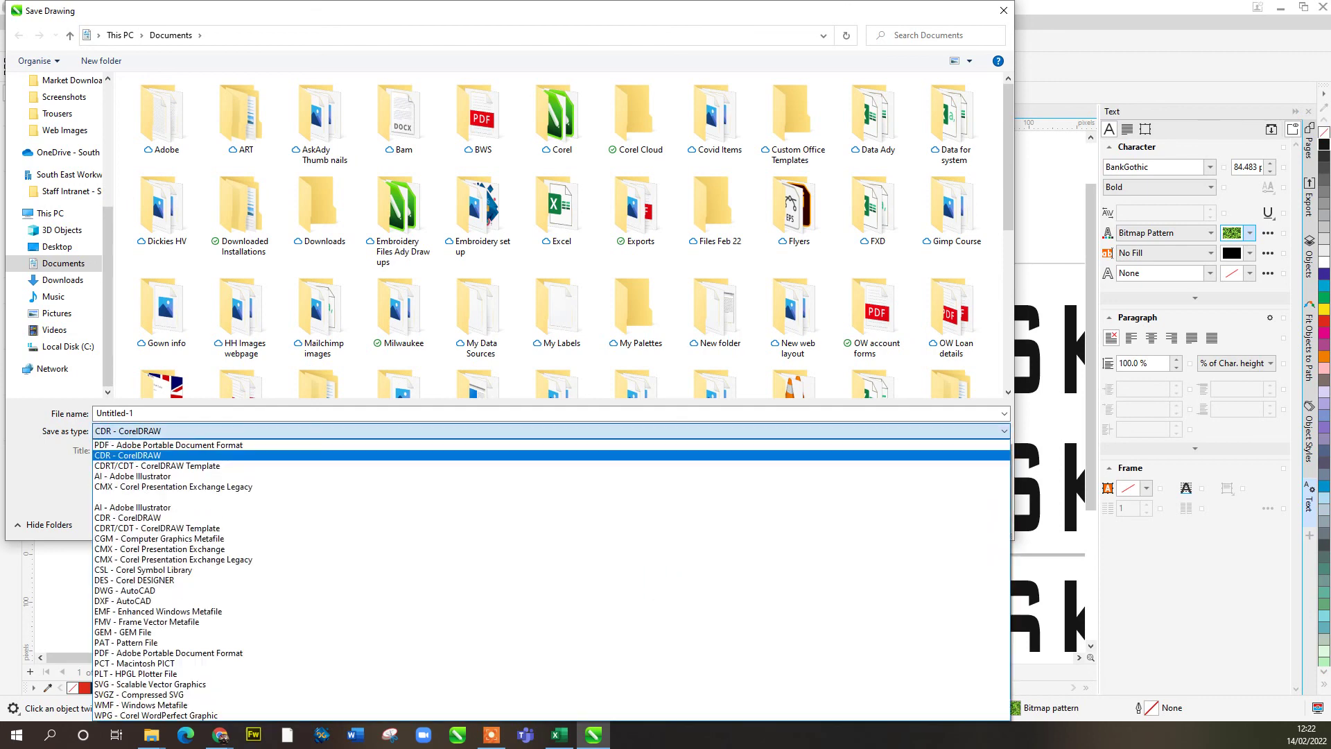
click(693, 431)
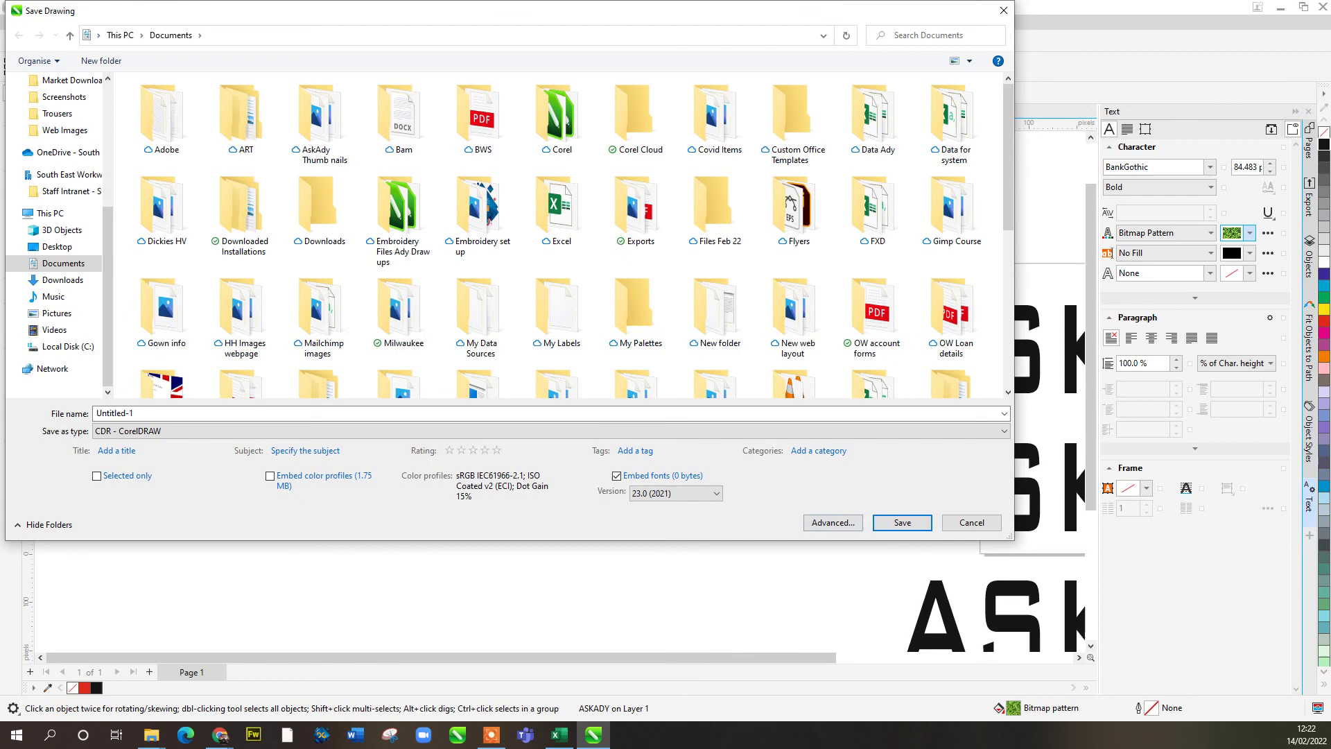
key(Return)
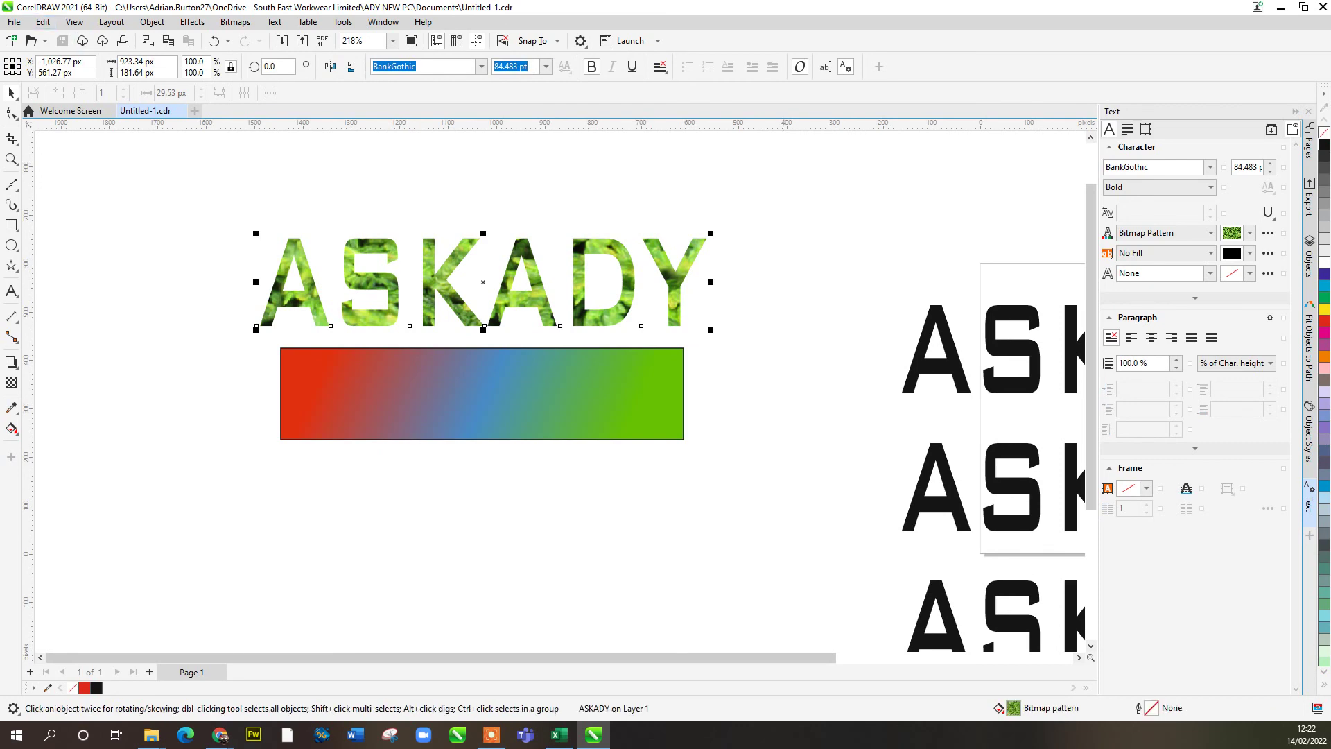
Step: Examine the file formats offered for exporting the drawing to the Desktop, and leave without exporting
click(14, 21)
click(42, 268)
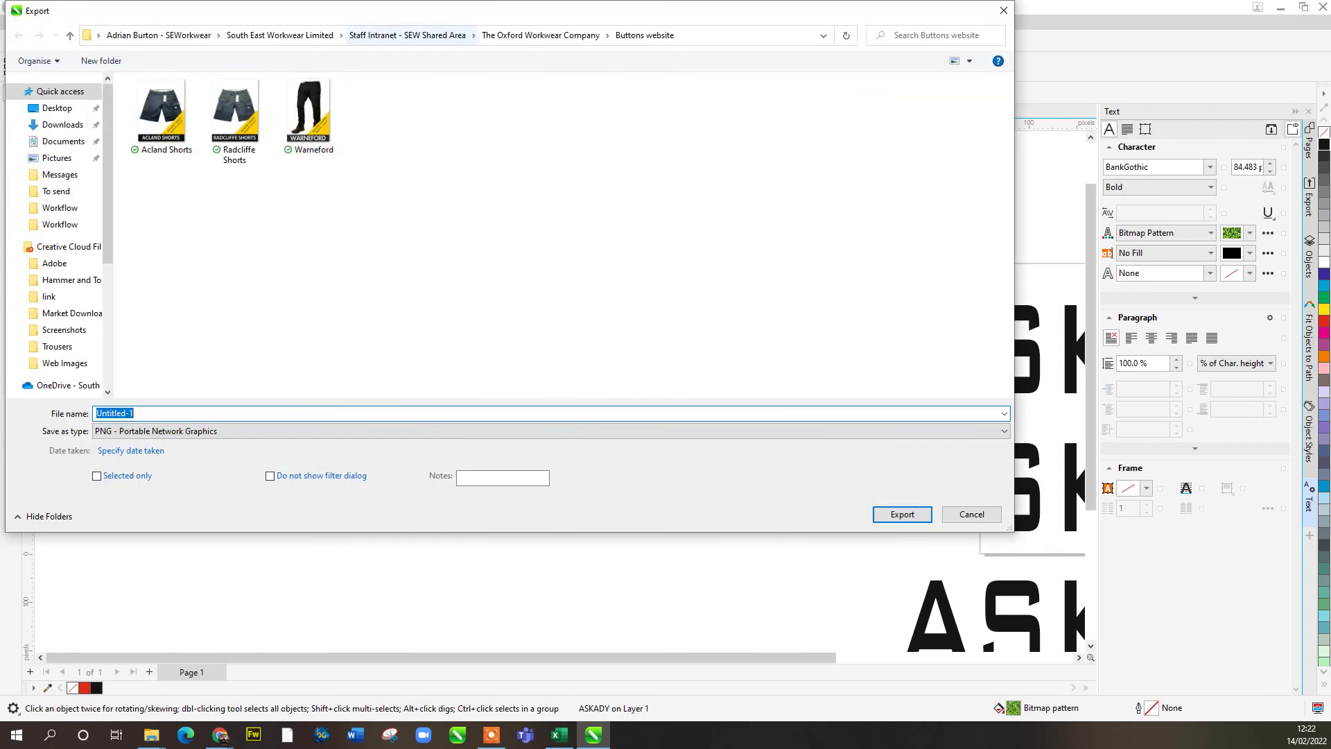
click(57, 107)
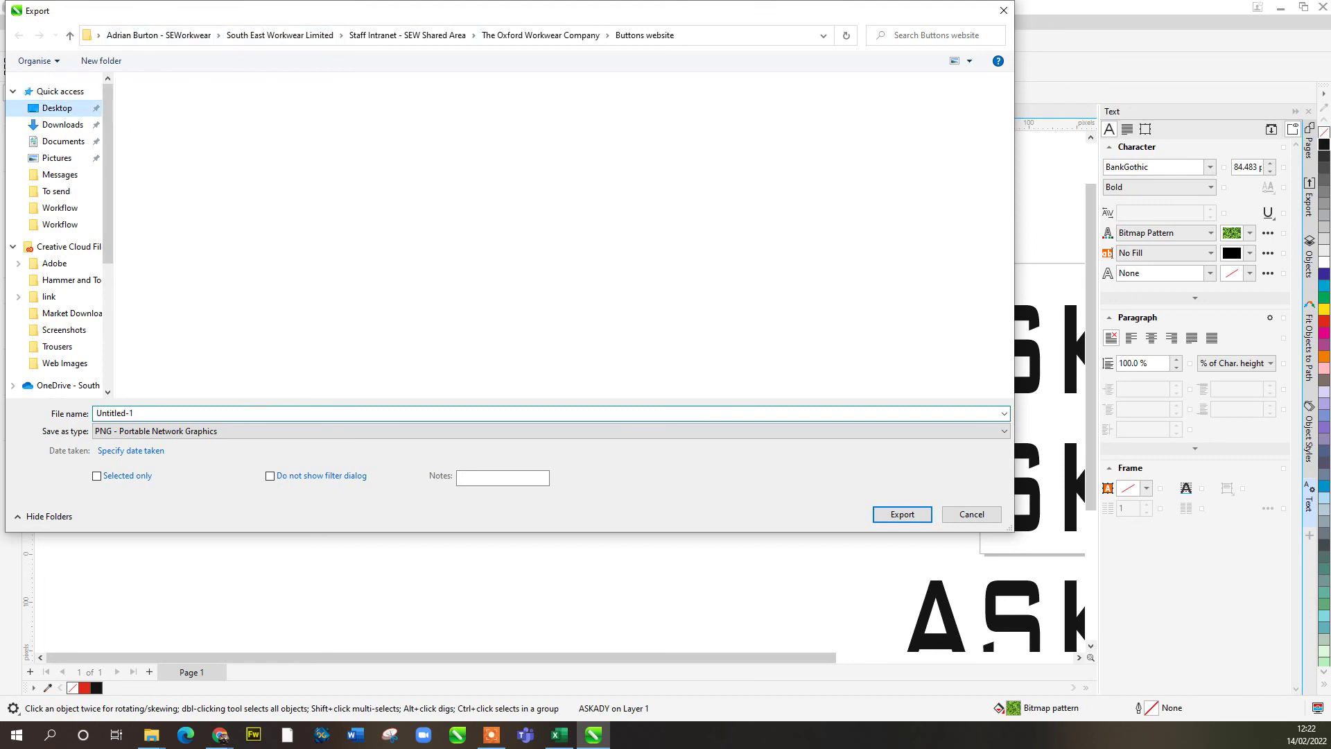
click(551, 431)
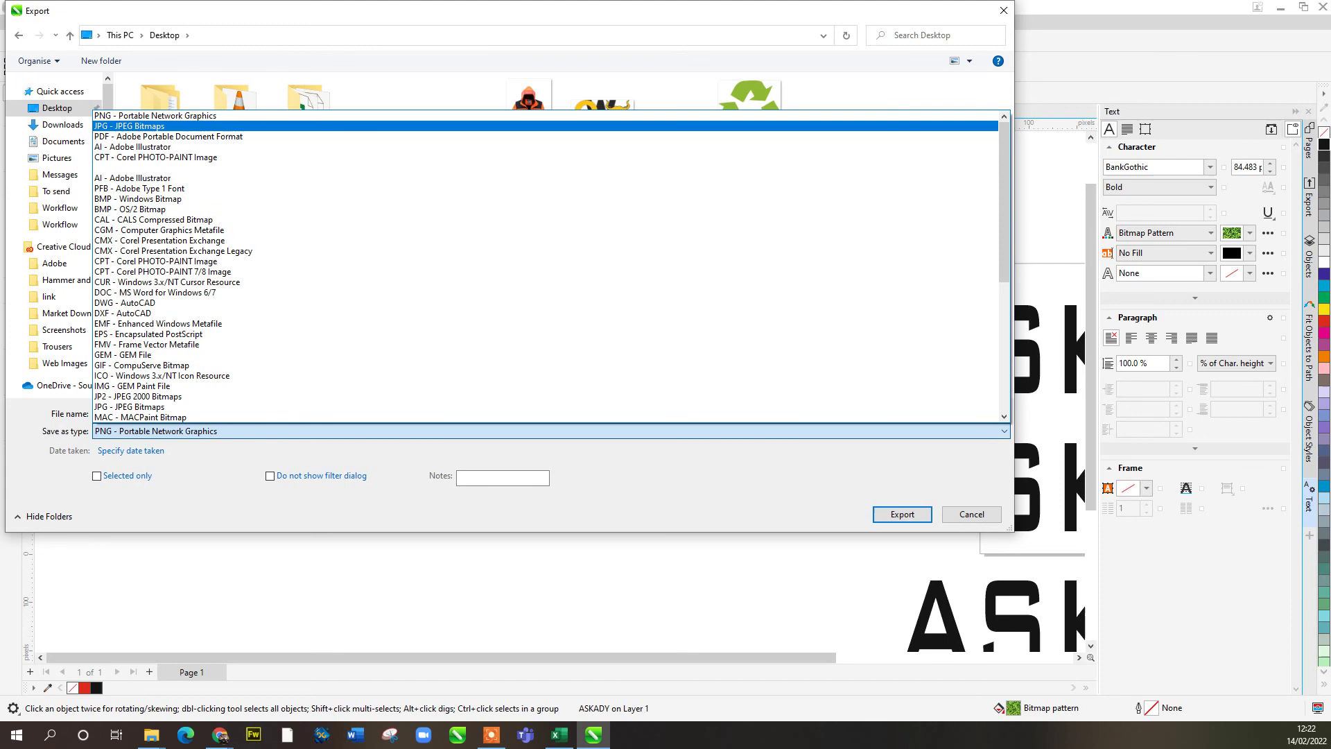
click(972, 514)
click(972, 514)
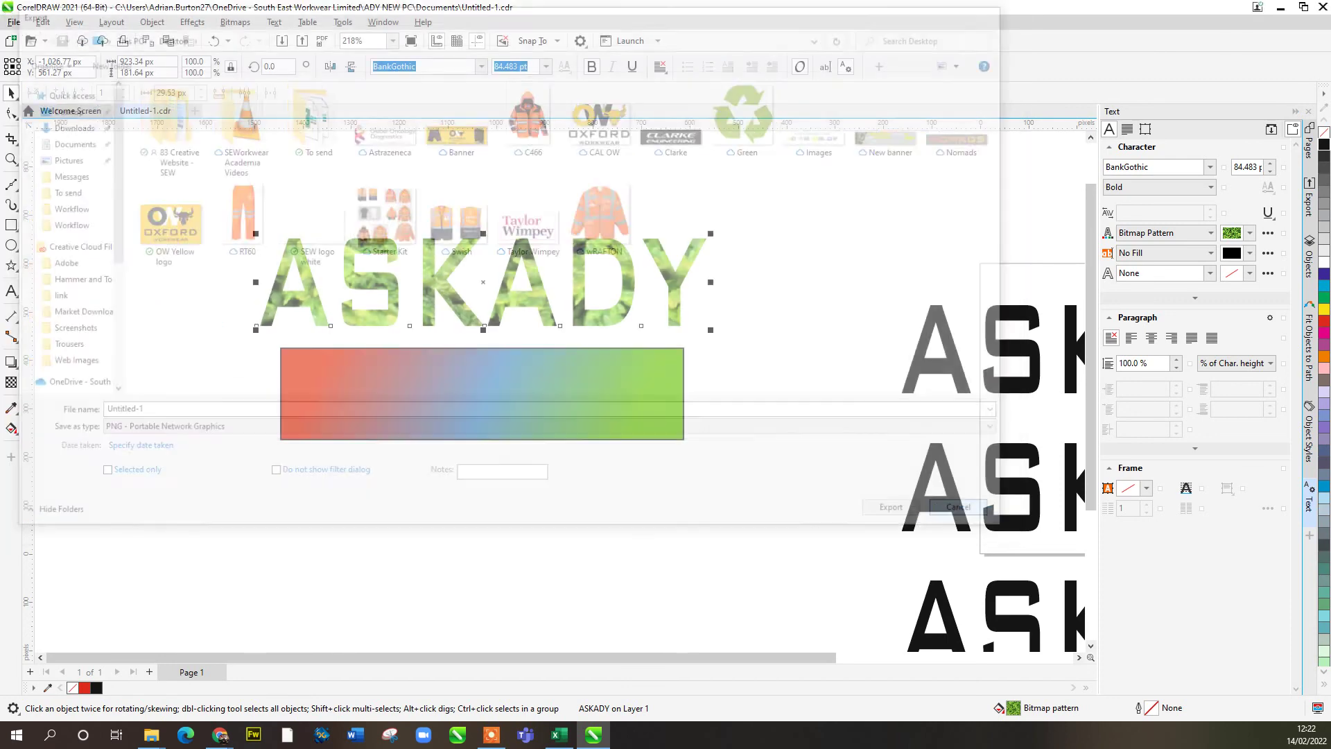
Step: Select only the leaf-textured ASKADY text and move it about 26 px right and 16 px up, away from the rectangle
click(806, 504)
drag(803, 503, 208, 166)
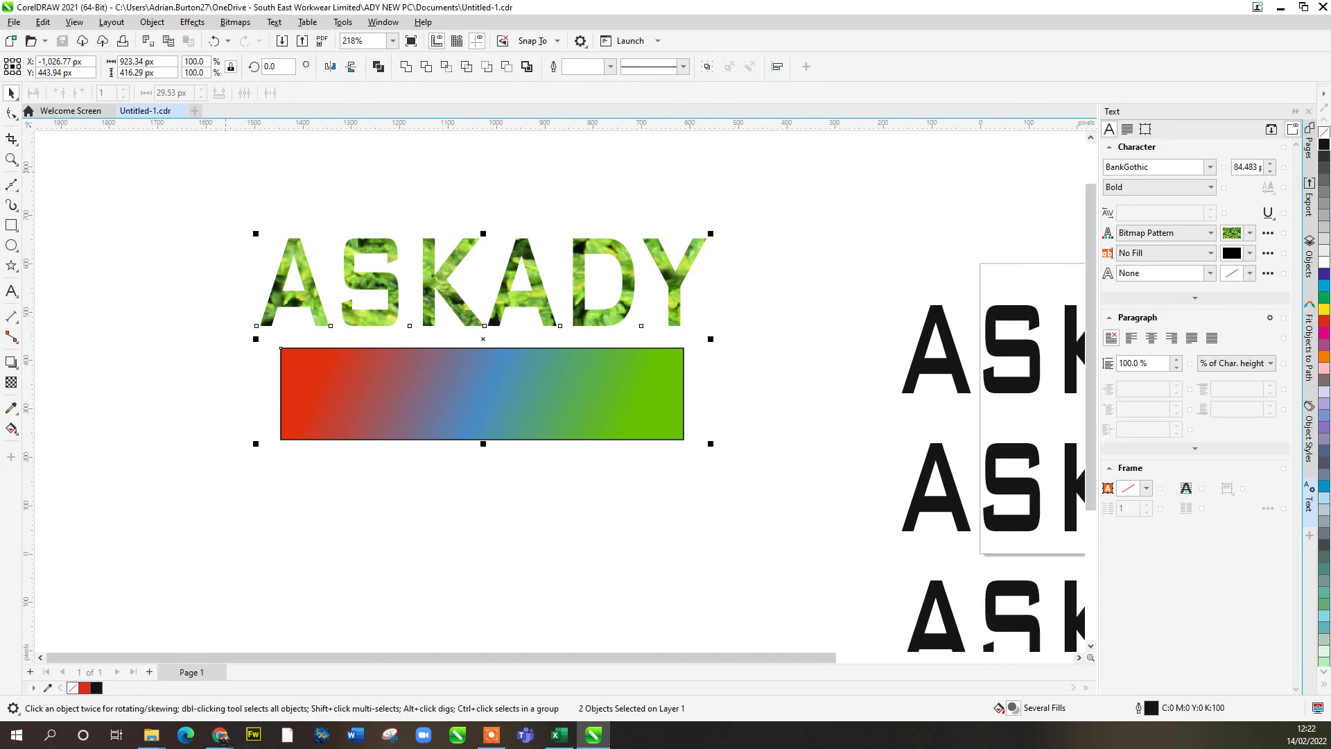
drag(208, 203, 772, 339)
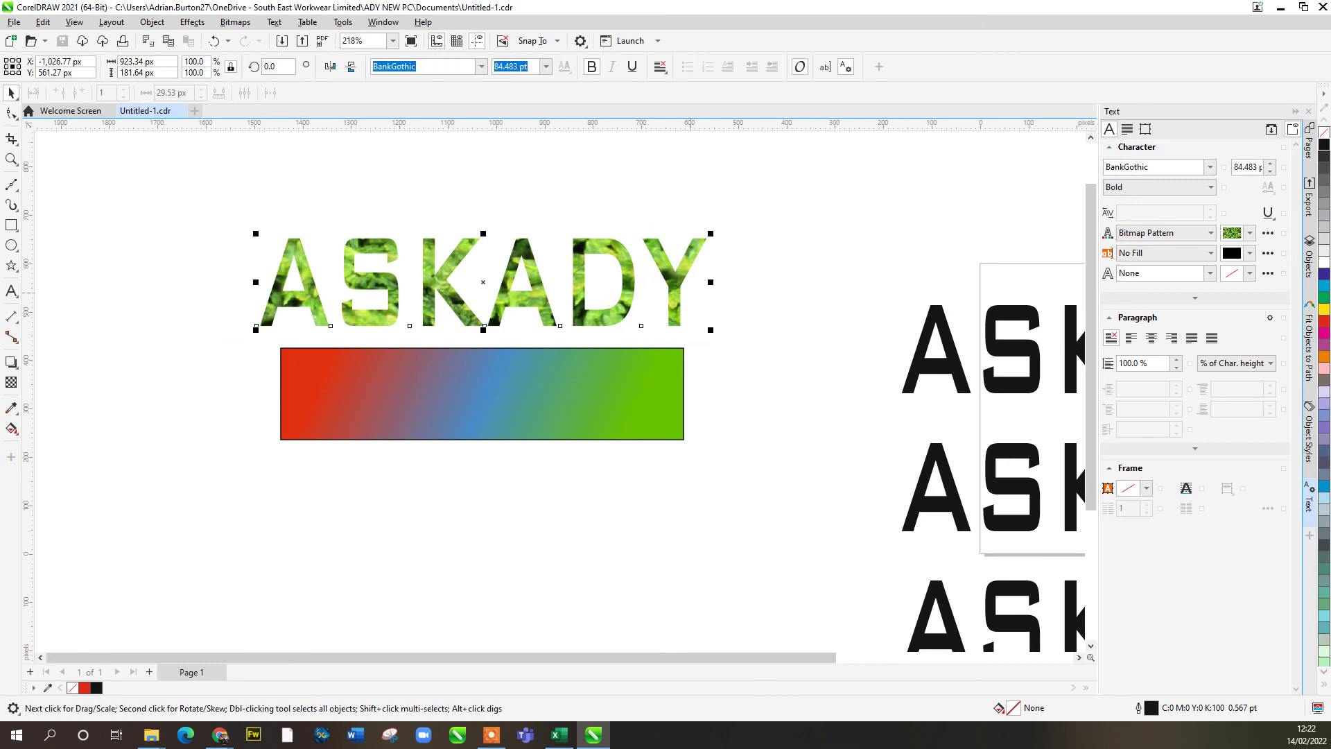
drag(674, 287, 687, 279)
drag(497, 272, 497, 272)
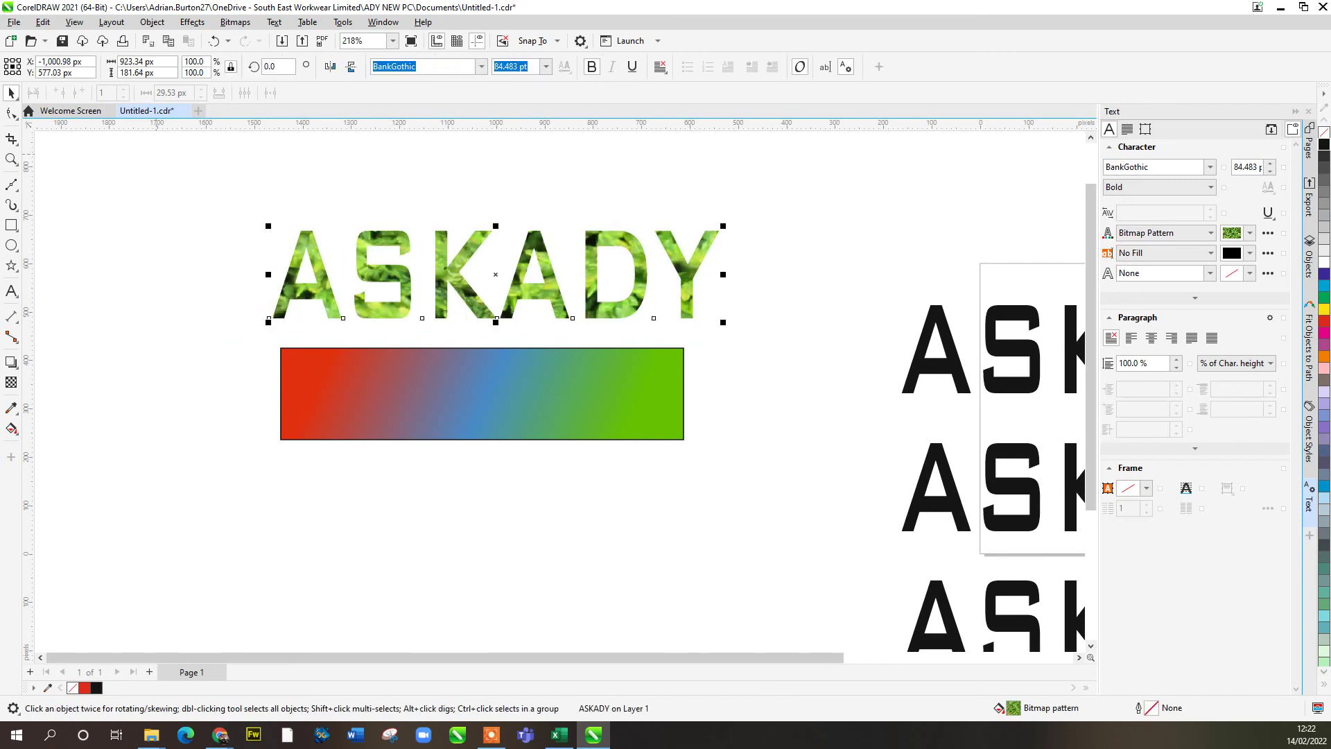